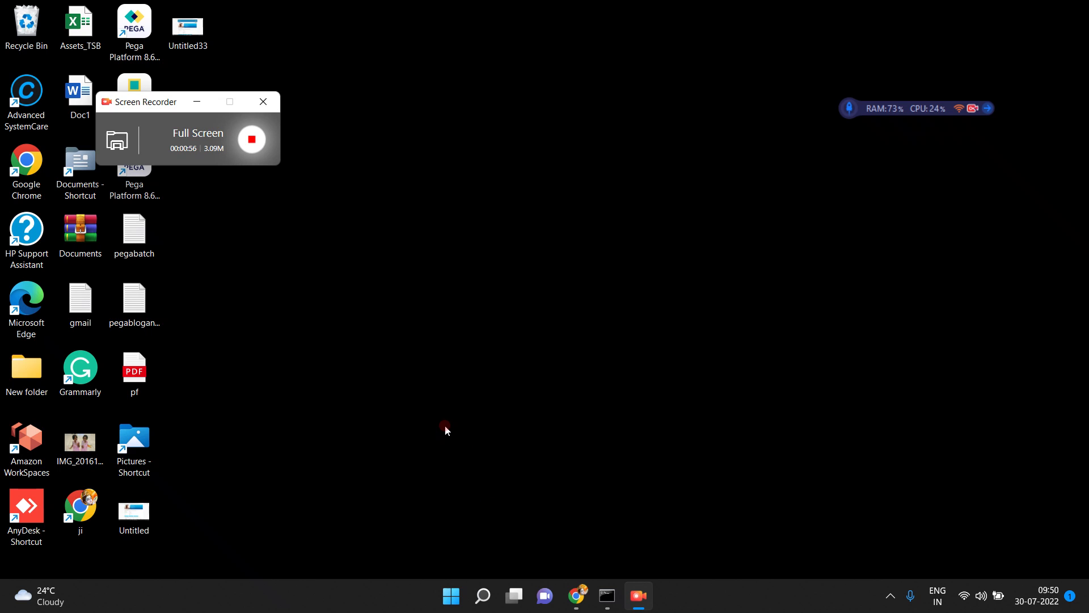
Switch to Pega Dev Studio in Chrome and review the CountryDetails property's data access settings
mouse_move(582, 596)
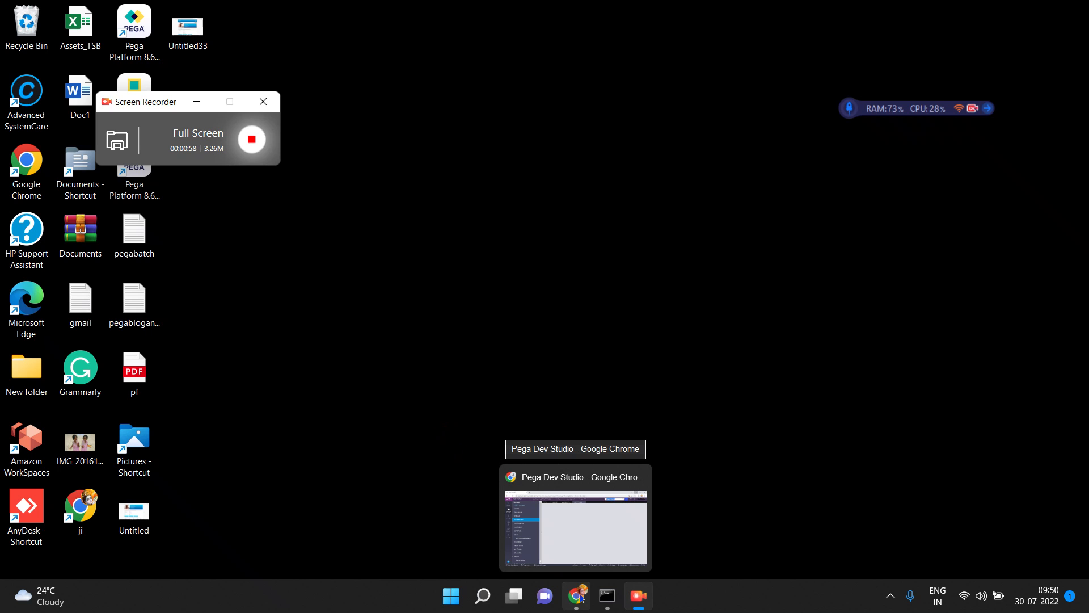
click(582, 596)
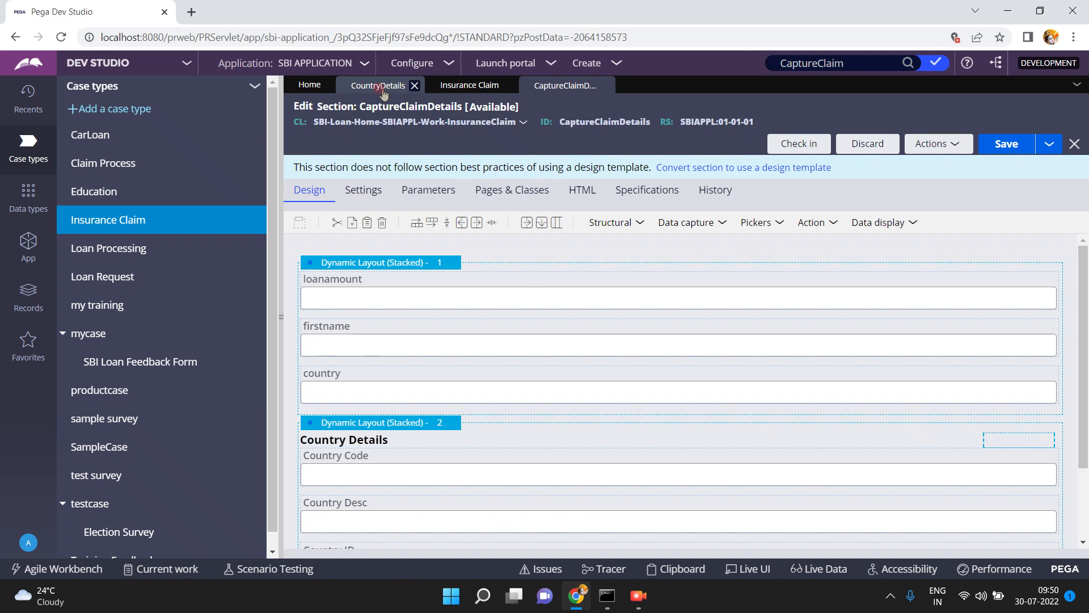
click(378, 88)
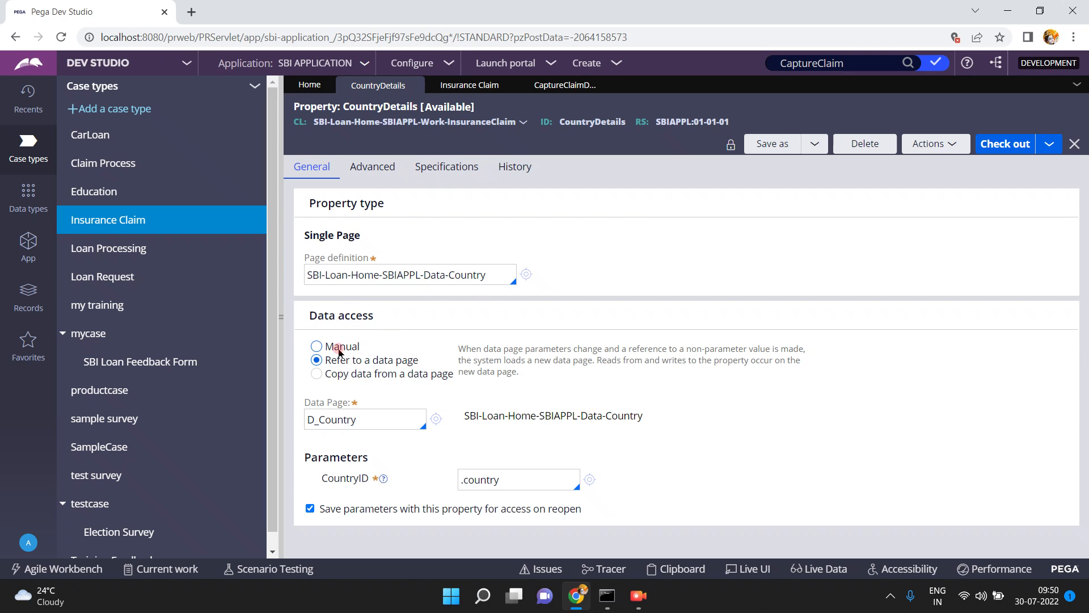
double_click(335, 313)
Open the Country data type, collapse the explorer pane, and view the data type's stored records
click(37, 221)
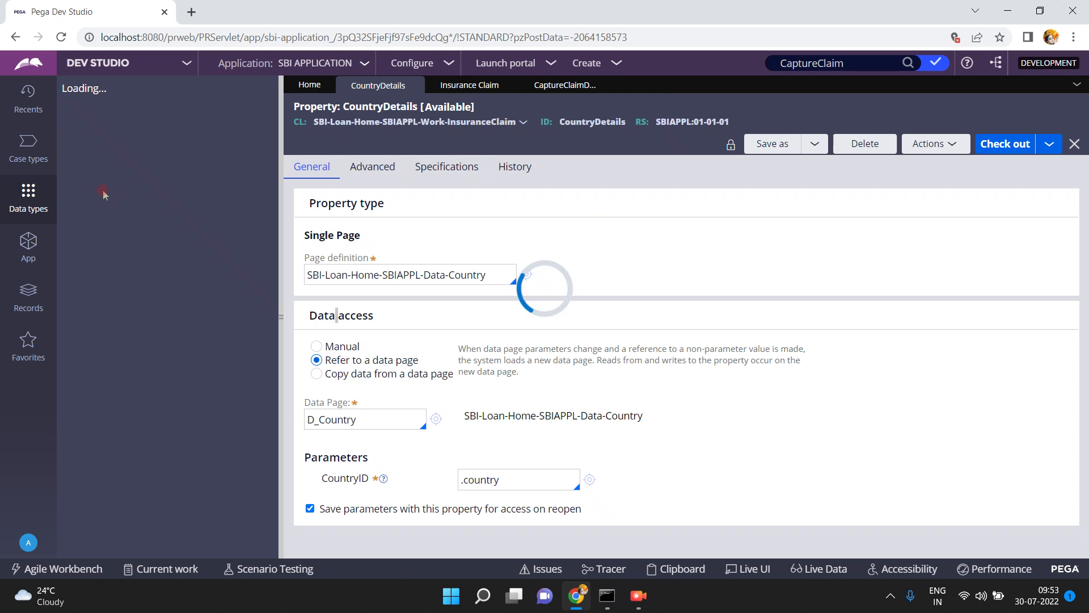
click(95, 135)
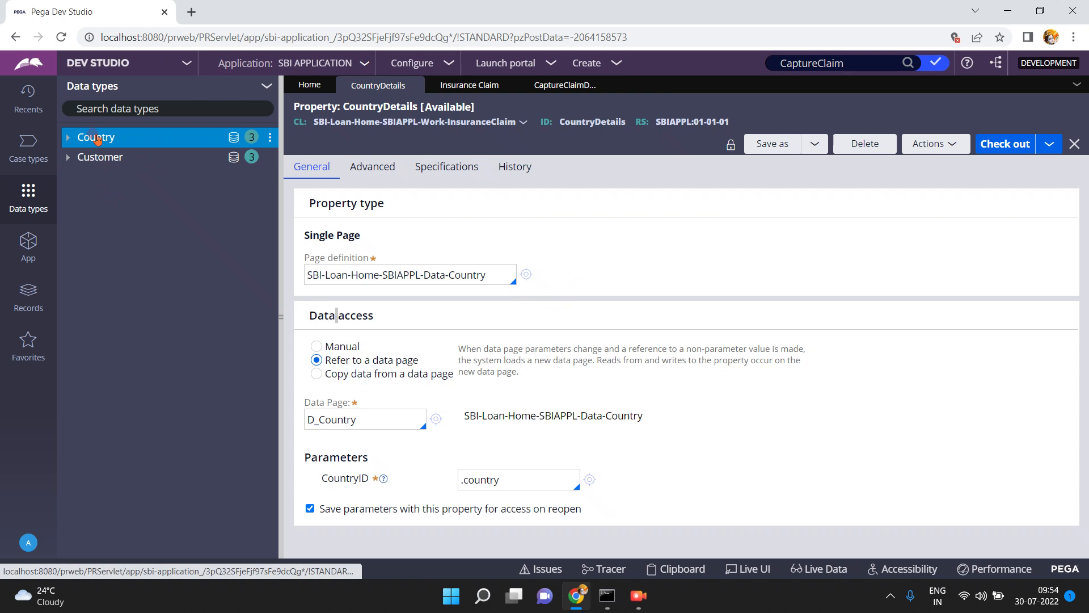
click(281, 318)
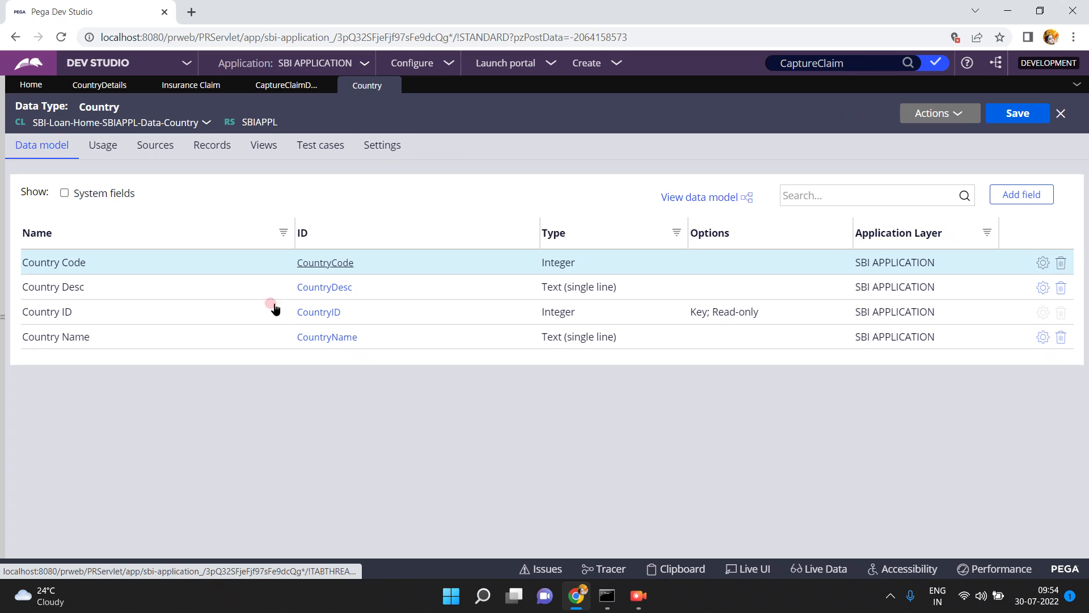
click(212, 145)
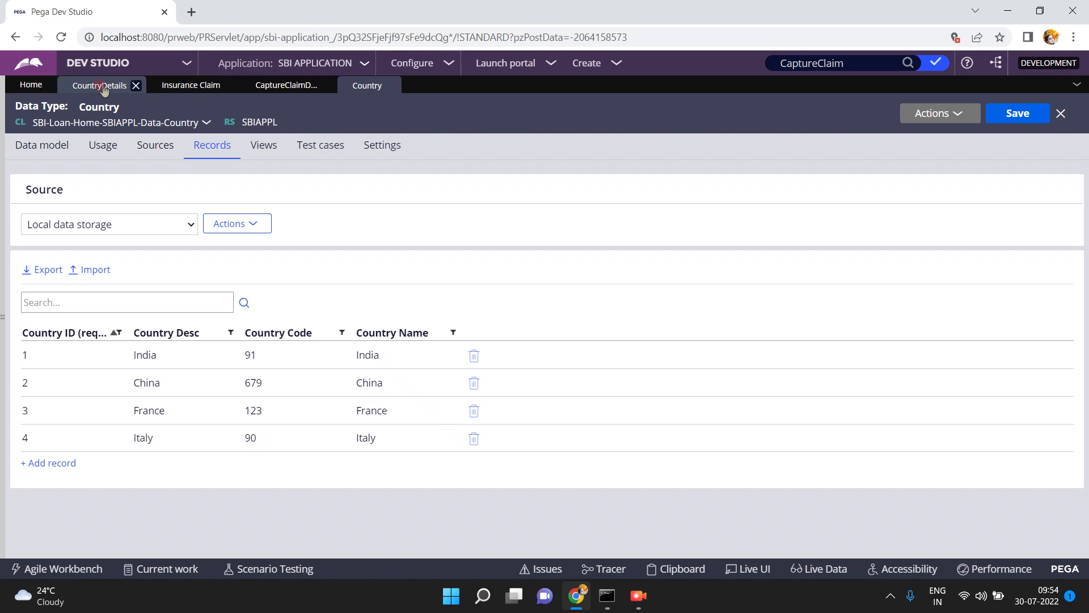
Save and run the Insurance Claim case type, and fill in its claim details with loanamount 900, a first name and Country 2
click(183, 90)
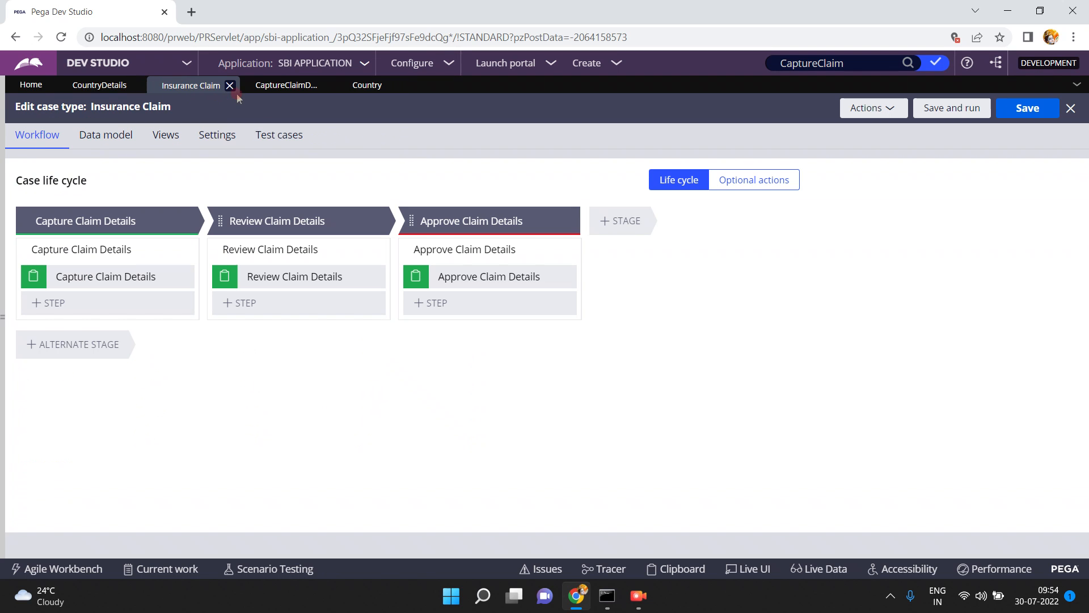
click(954, 109)
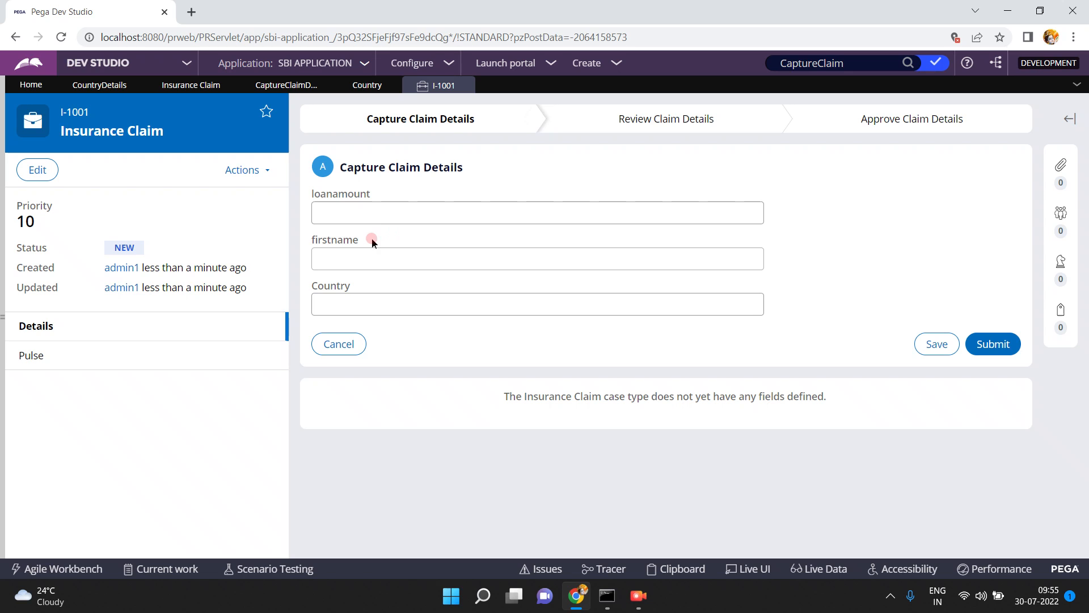
click(370, 213)
text(900)
key(Tab)
text(suresh)
key(Tab)
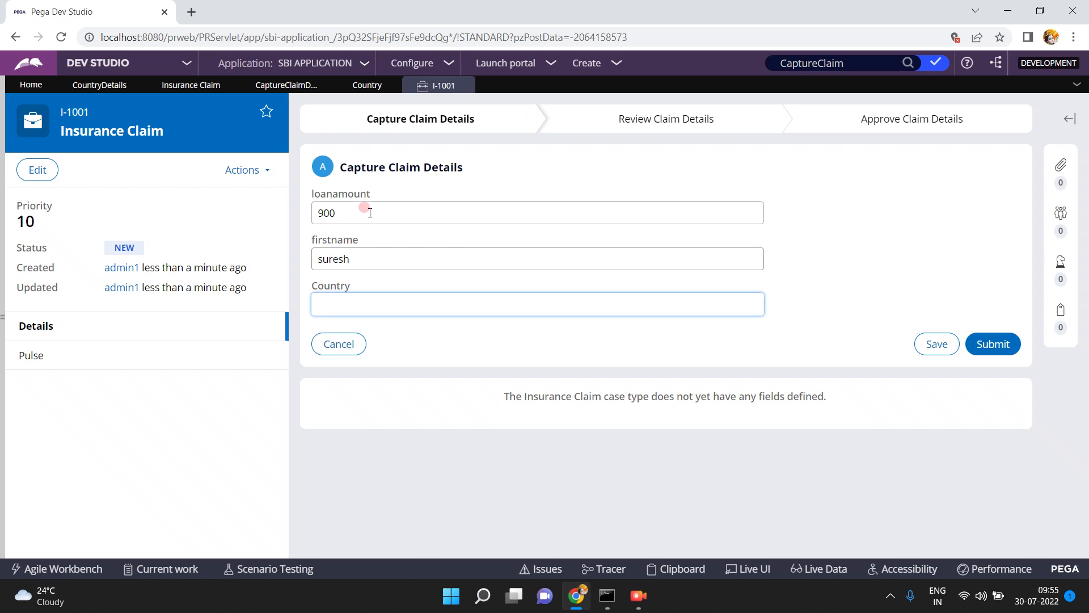
text(2)
key(Tab)
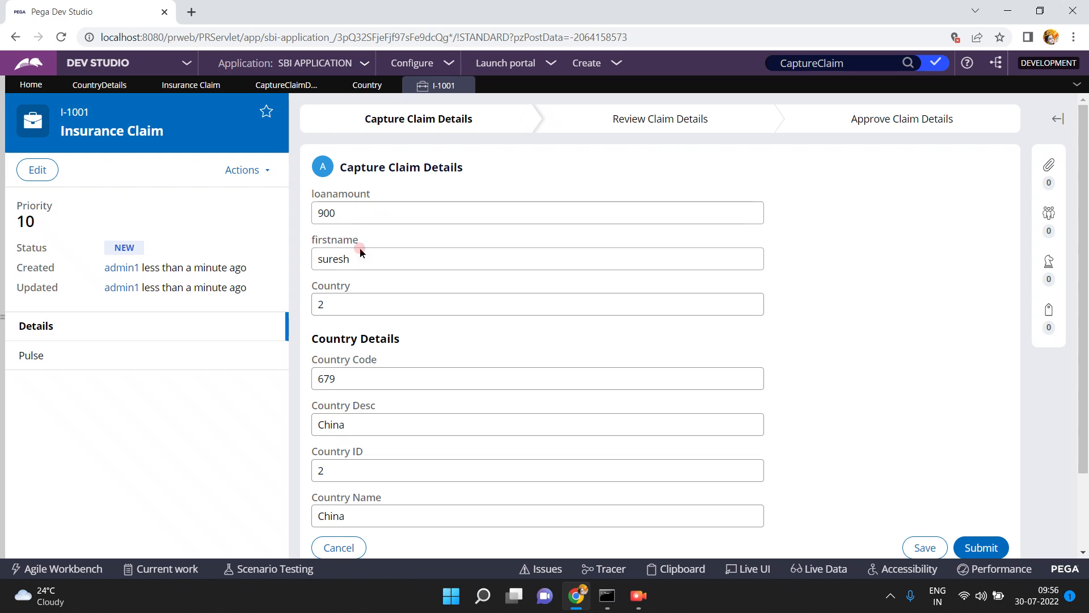
Change the claim's Country to 3 so its Country Details reload
double_click(358, 306)
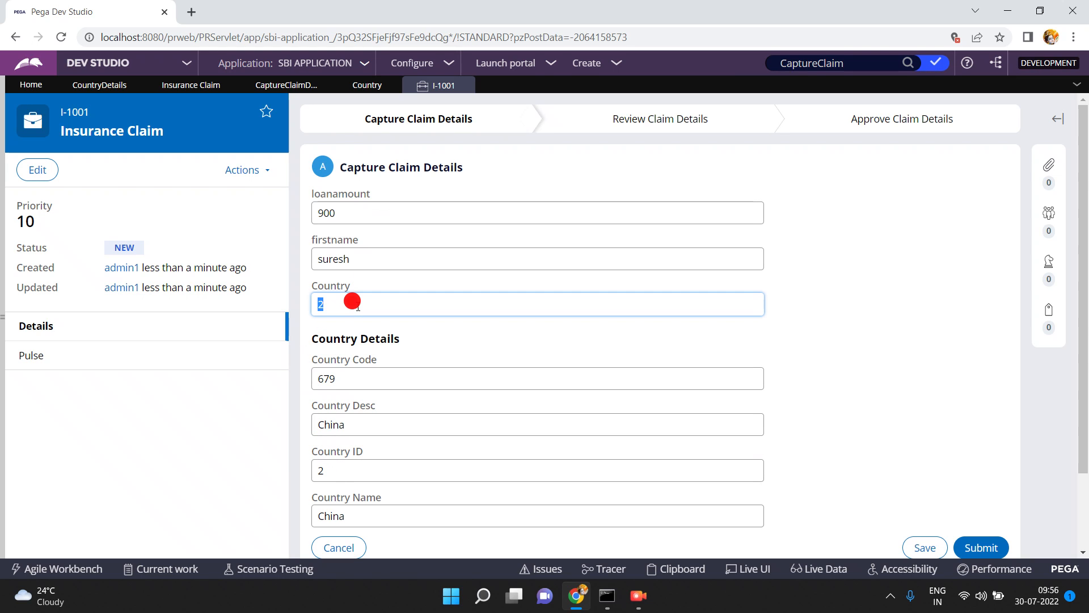
text(3)
key(Tab)
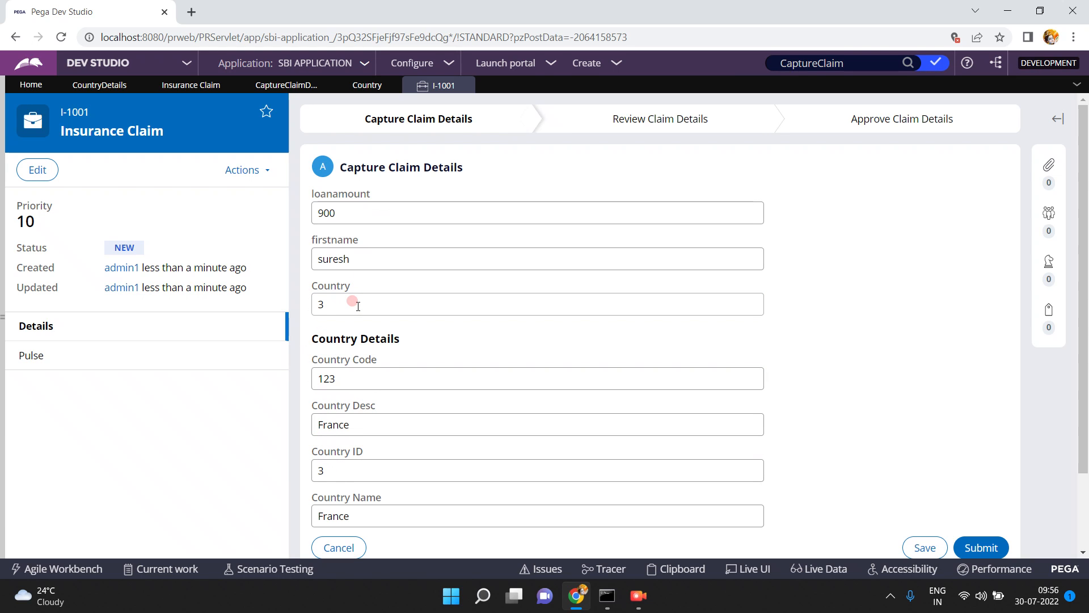
Examine the CountryDetails property's ID and data page reference, and return to the running Insurance Claim case
click(278, 86)
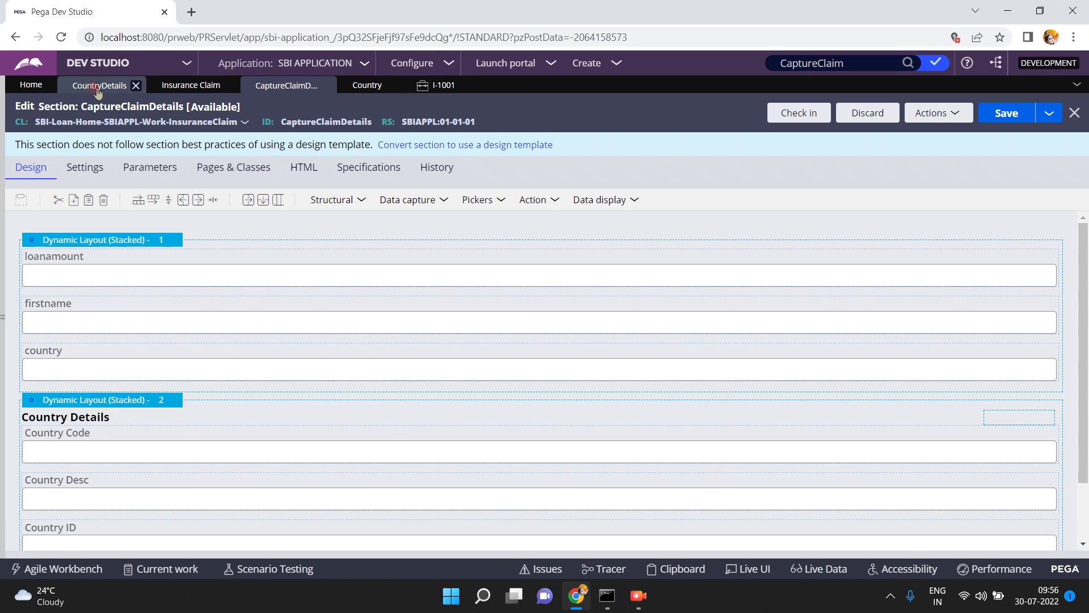
click(97, 86)
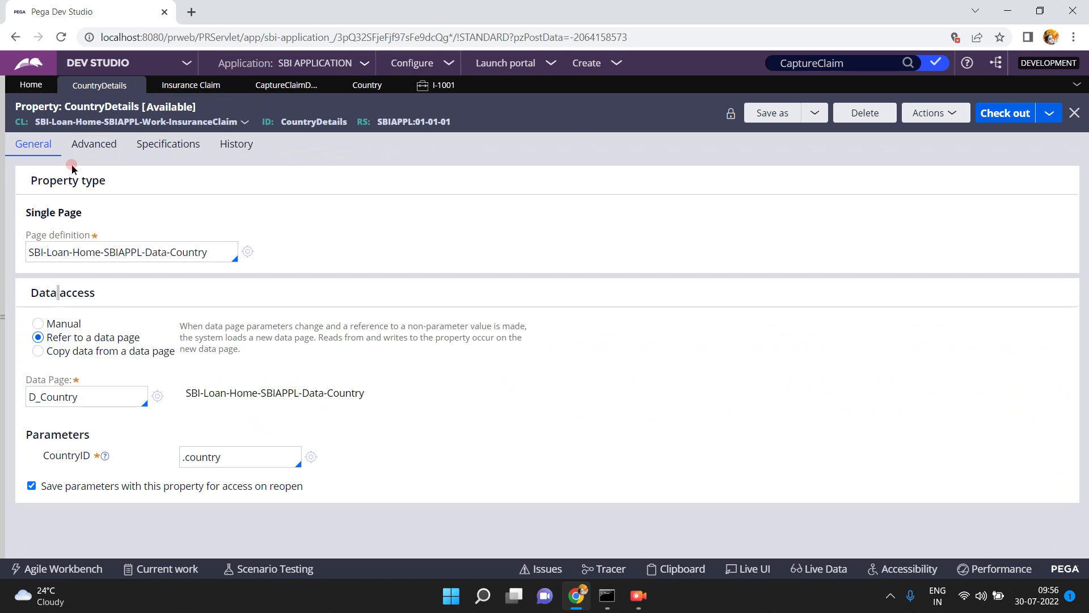
double_click(326, 122)
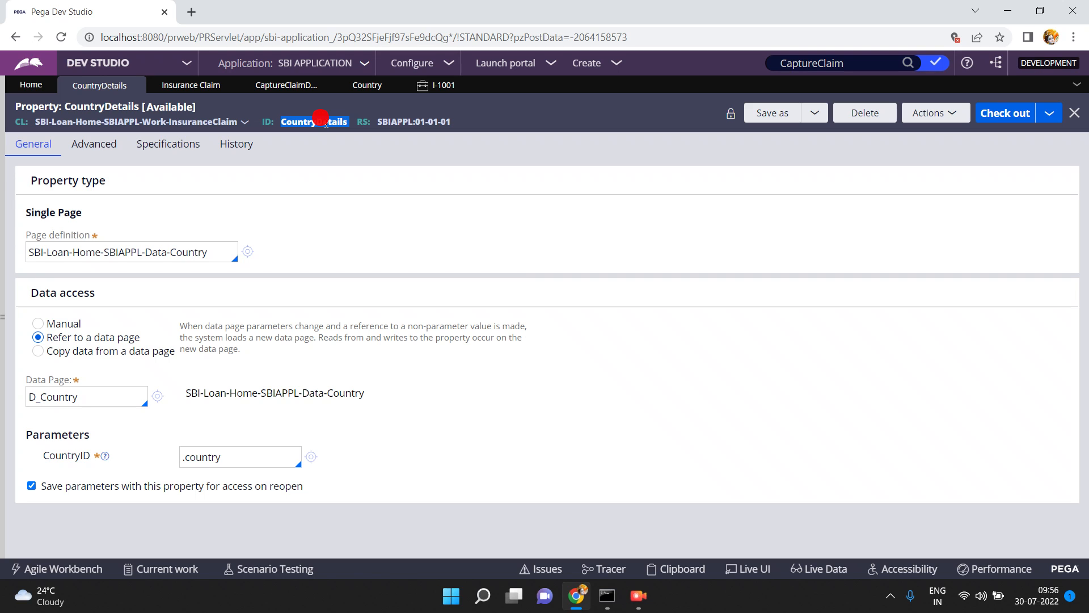
double_click(79, 397)
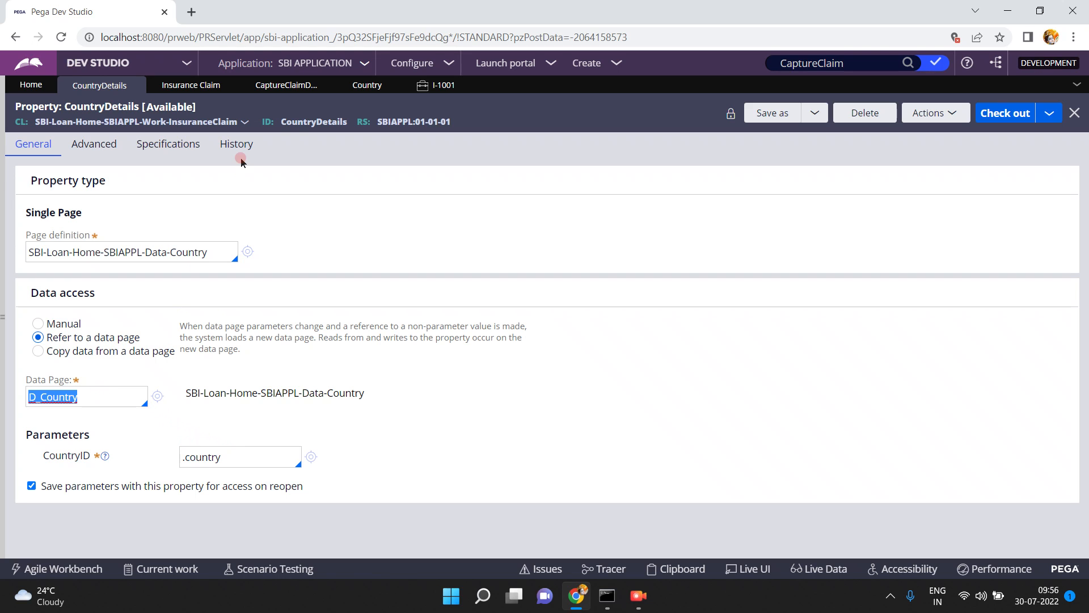
double_click(305, 121)
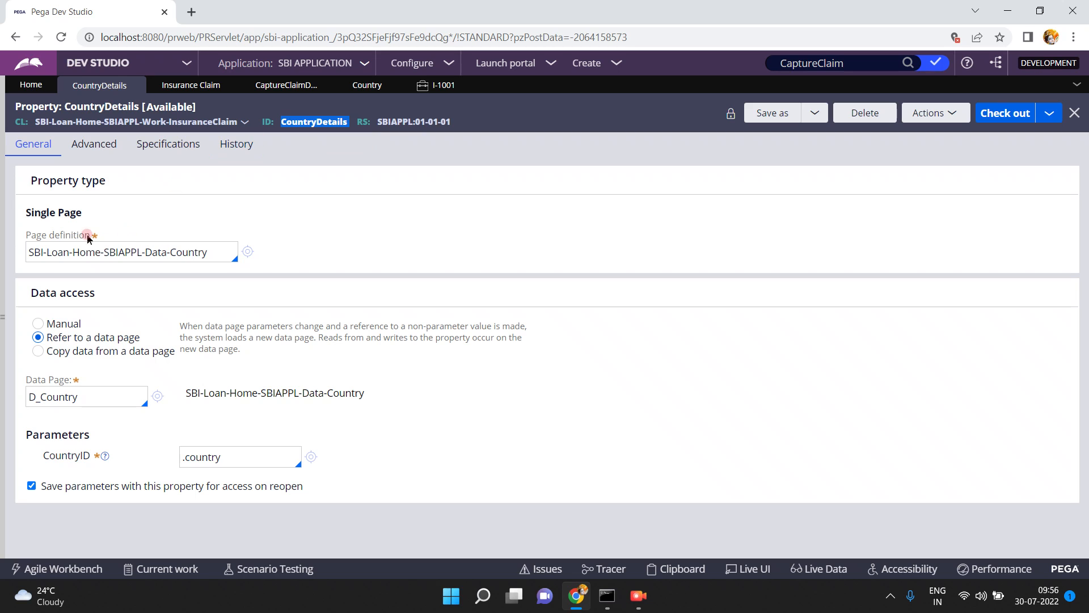
click(249, 143)
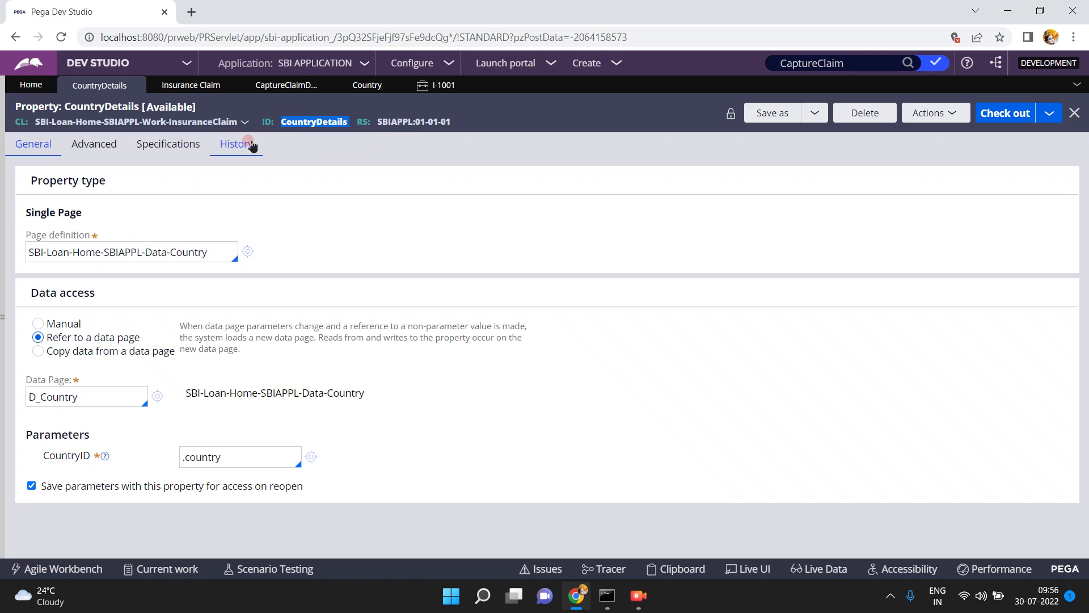
click(305, 122)
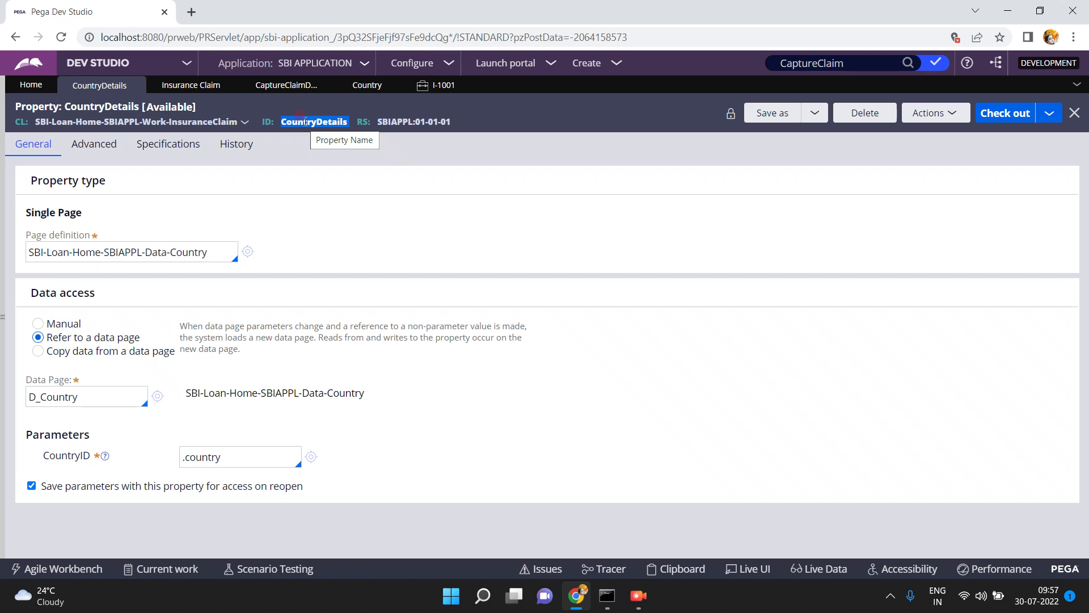
double_click(299, 116)
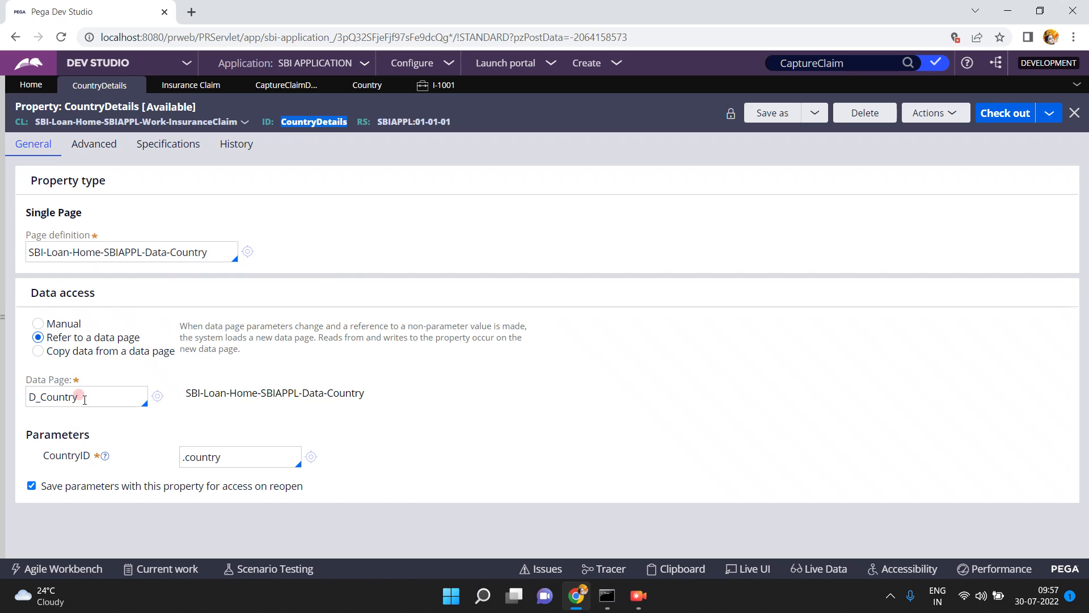
click(232, 211)
click(440, 84)
click(408, 292)
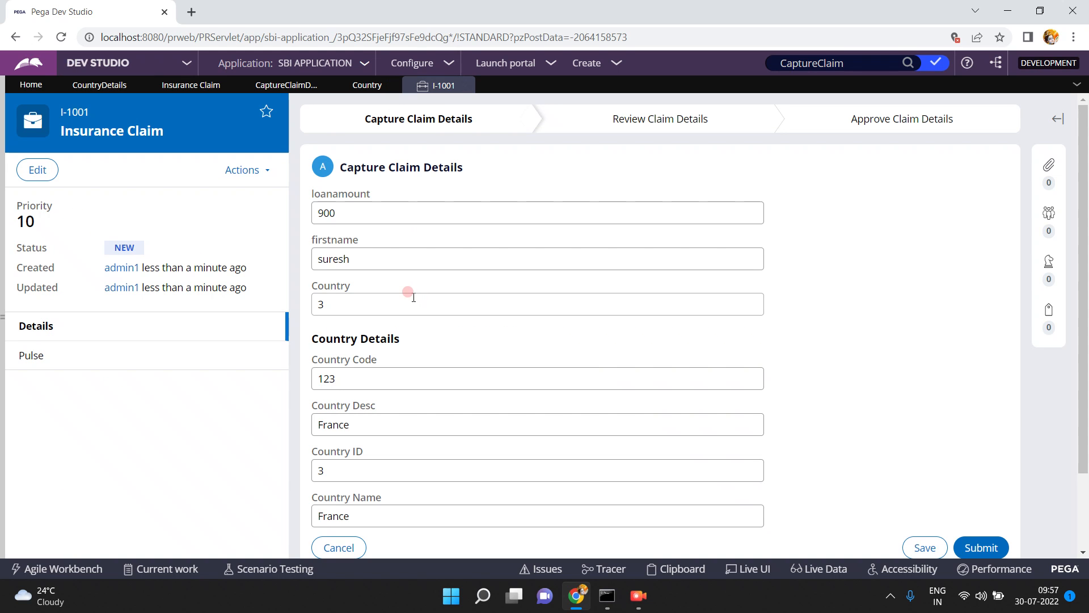
In the CaptureClaimDetails section, inspect the country field's bound property and its refresh action on change, leaving the cell properties unchanged
click(266, 92)
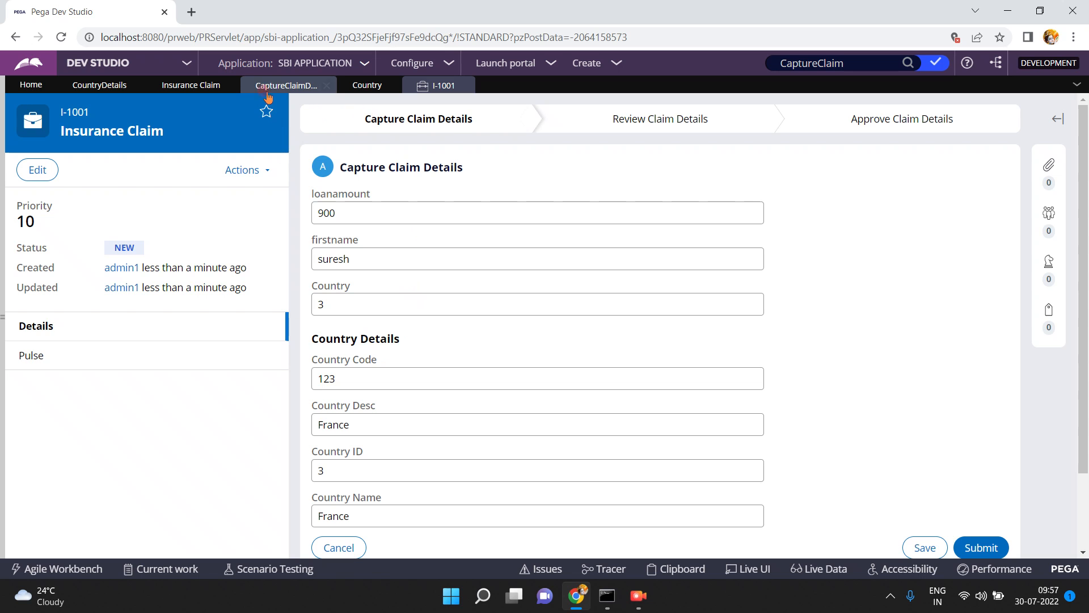
click(264, 84)
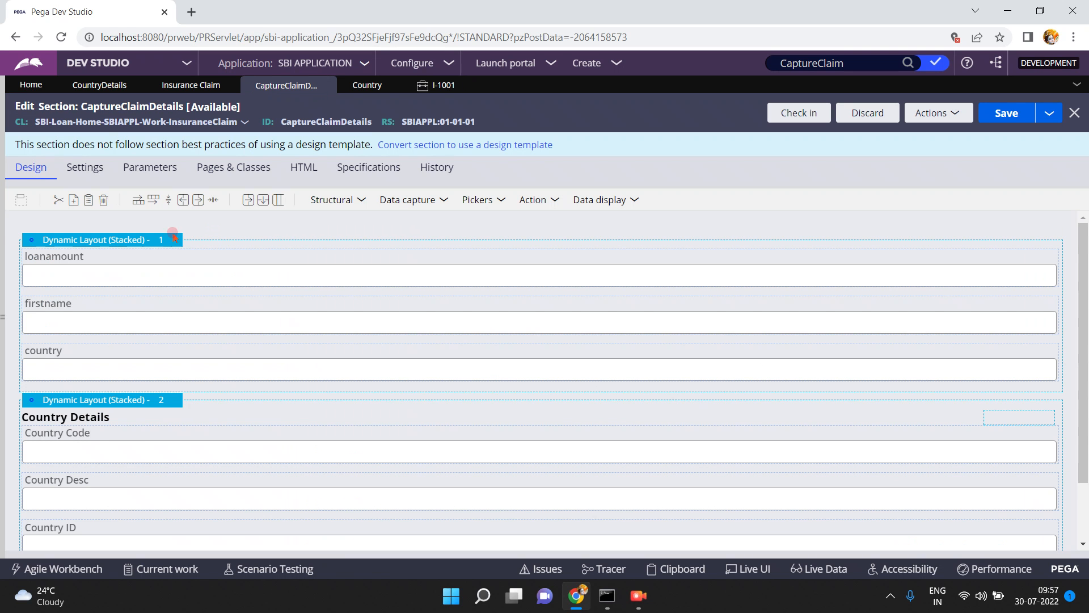
click(94, 363)
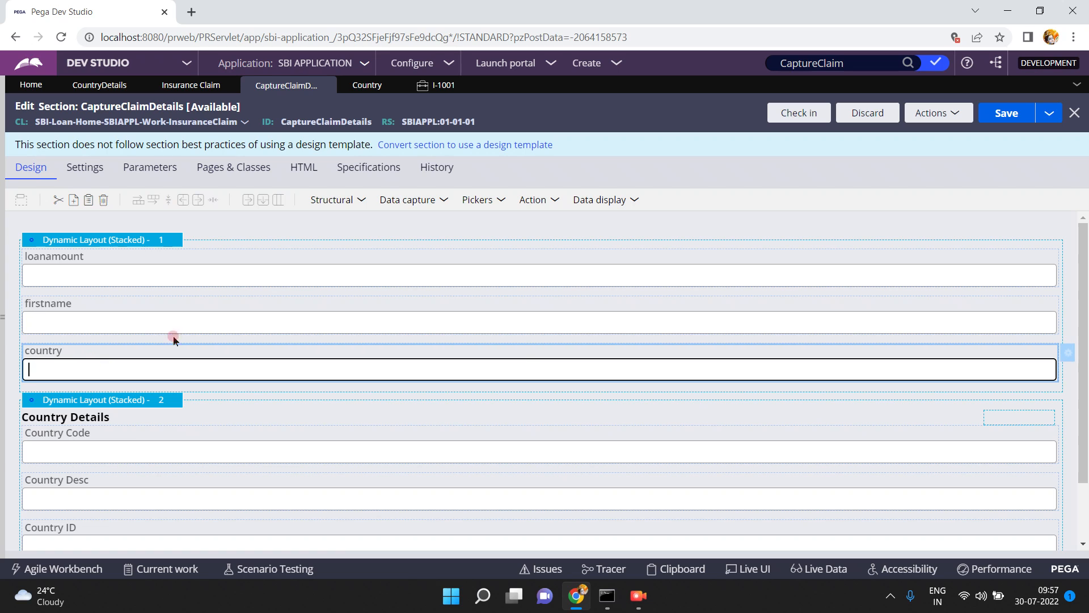
click(1069, 354)
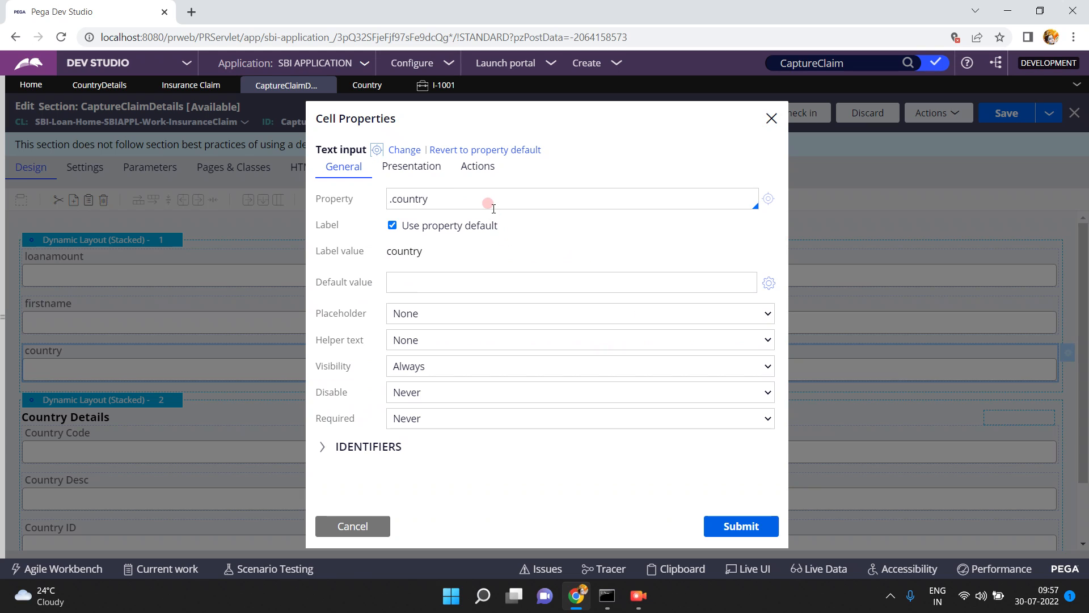
click(493, 206)
double_click(493, 207)
click(493, 208)
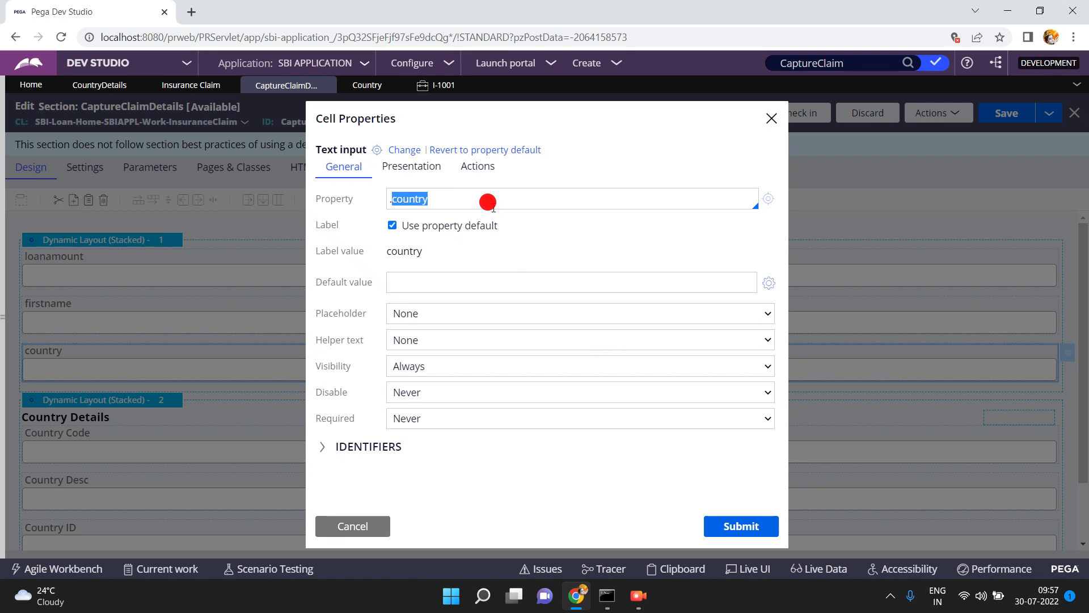
click(474, 172)
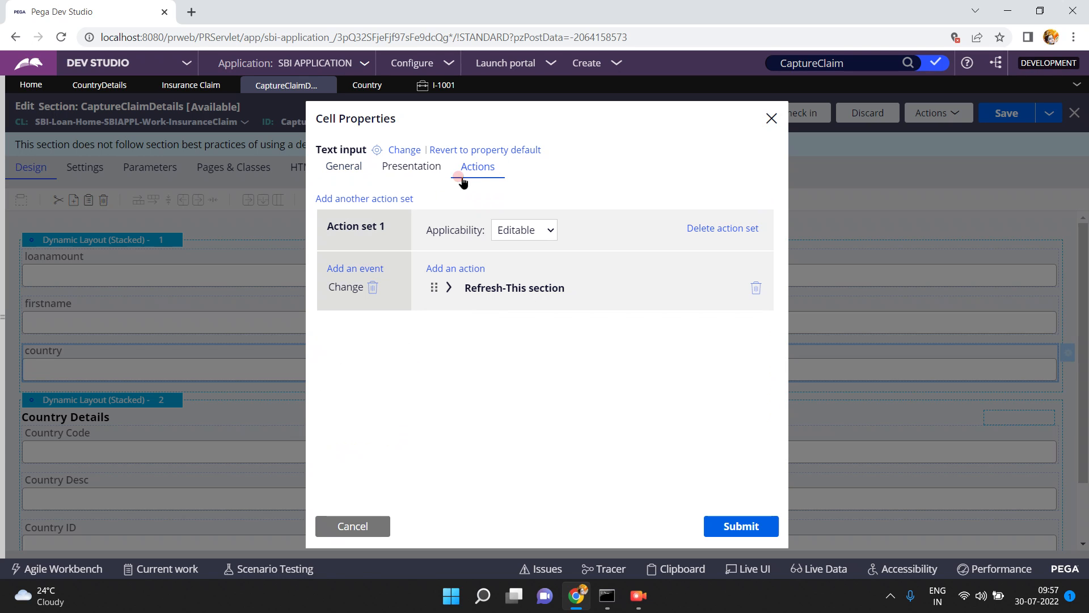
click(448, 289)
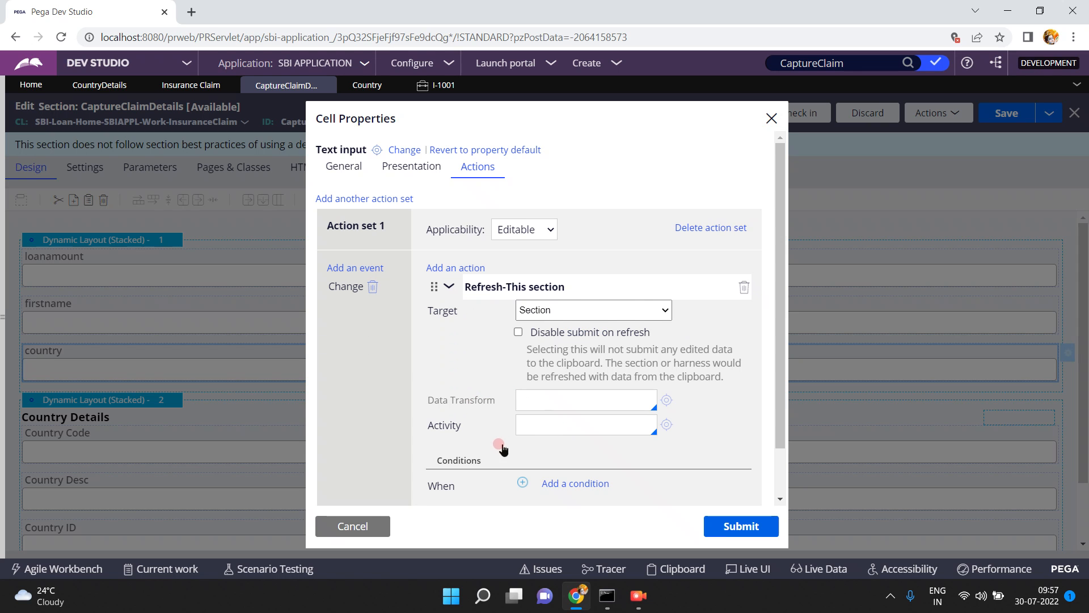
click(350, 524)
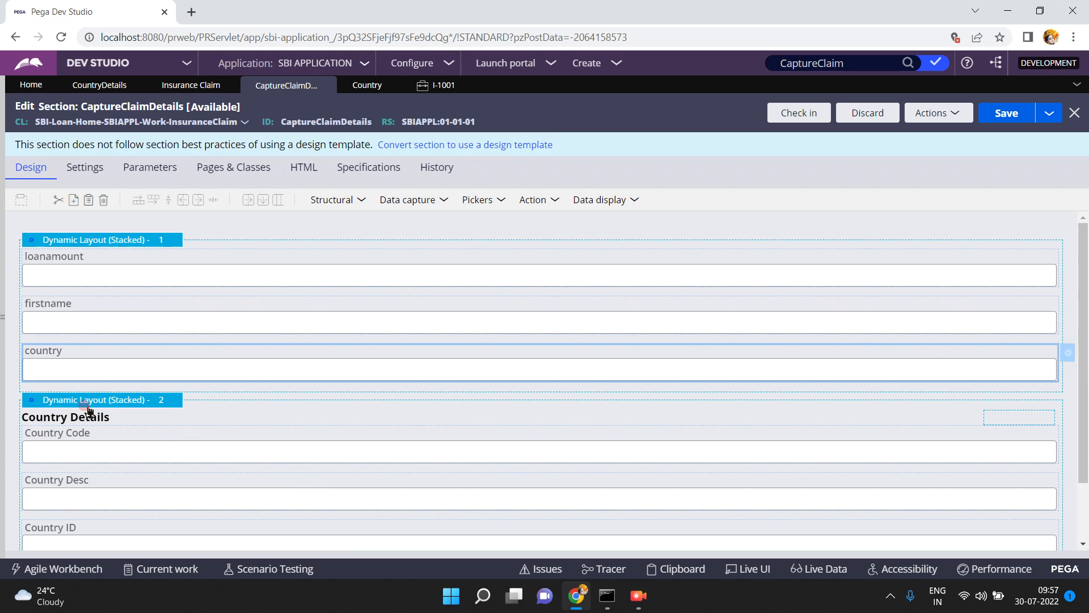
Inspect the visibility condition of the Country Details dynamic layout without changing it, and return to the running Insurance Claim case
click(131, 404)
click(177, 400)
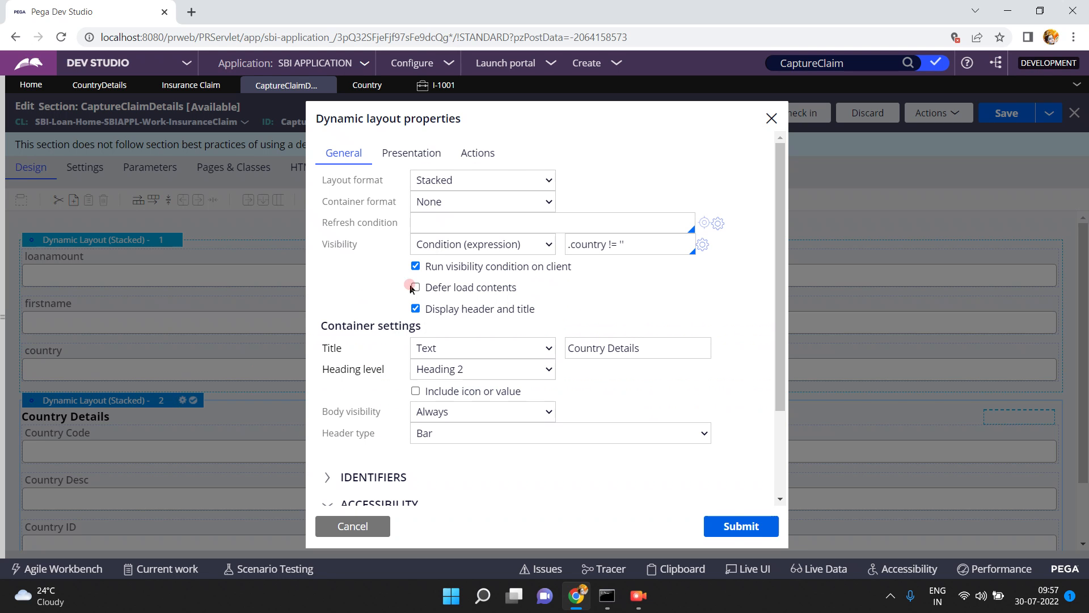
click(490, 251)
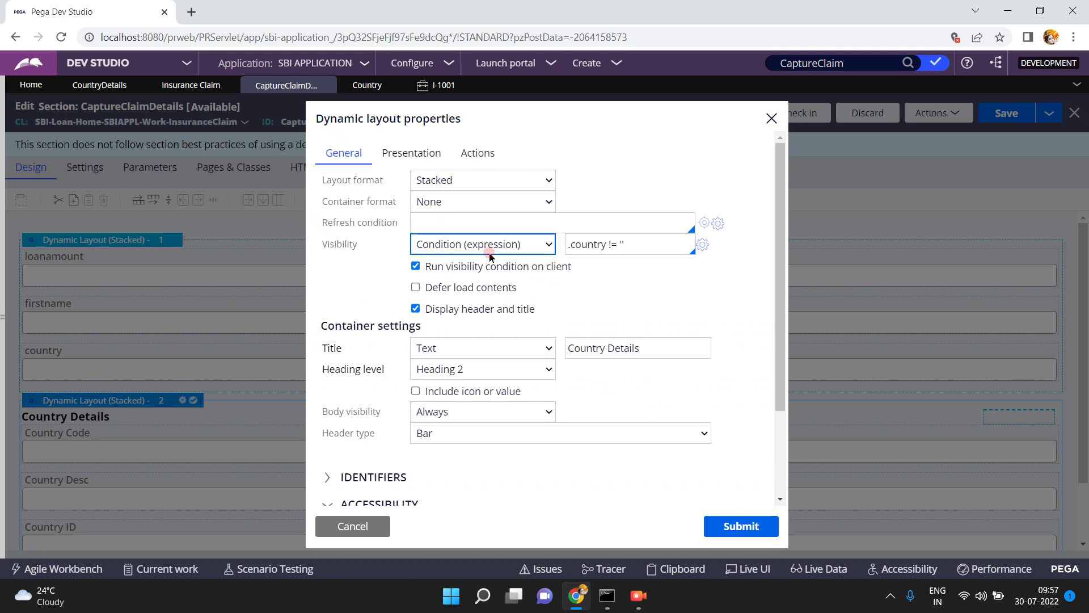
click(620, 256)
click(628, 245)
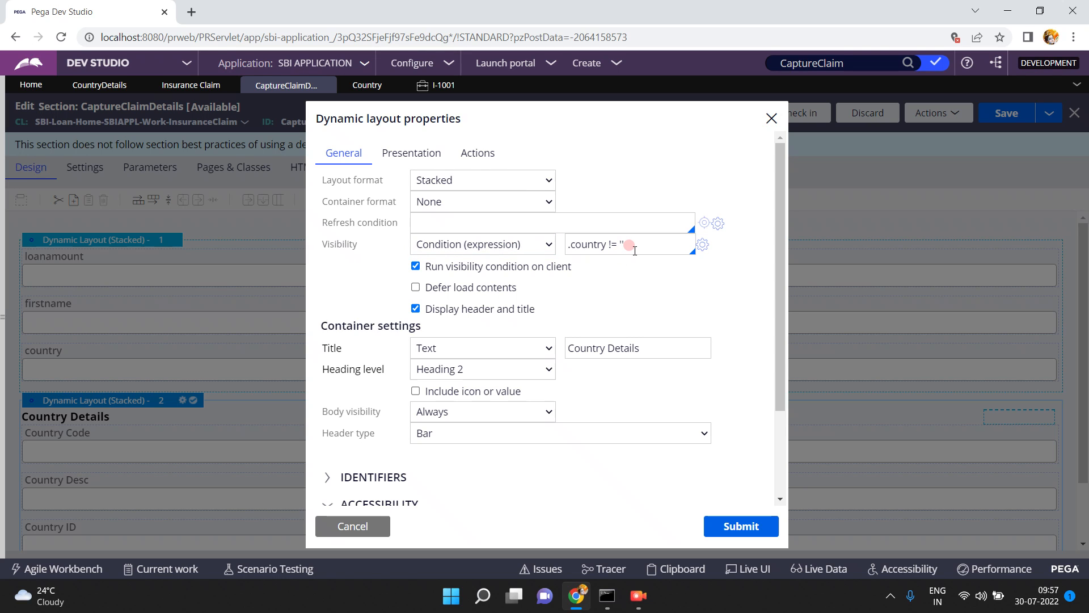
click(352, 526)
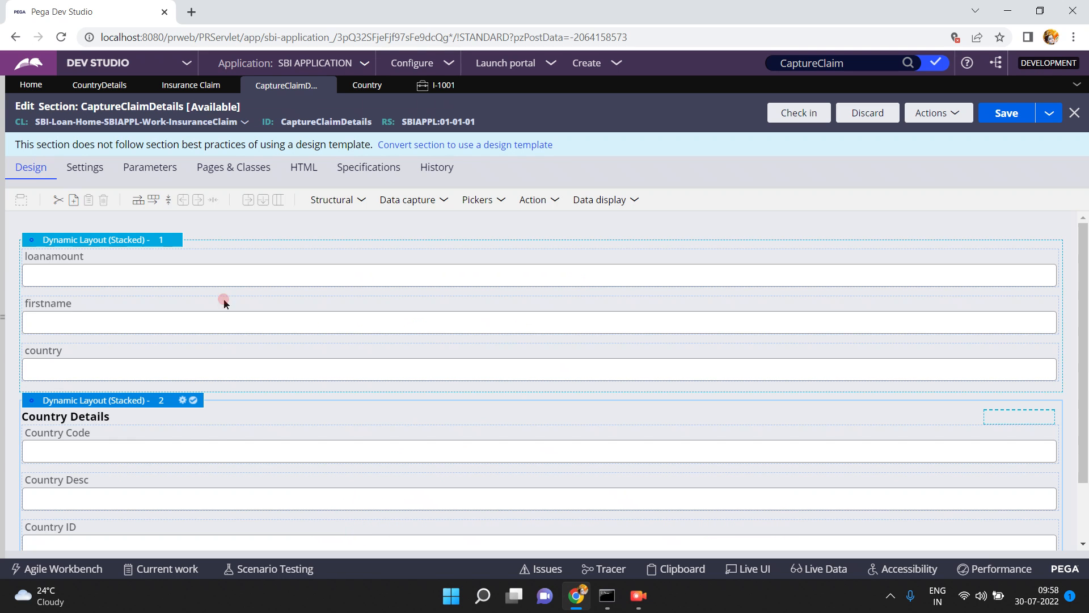
click(437, 85)
click(334, 308)
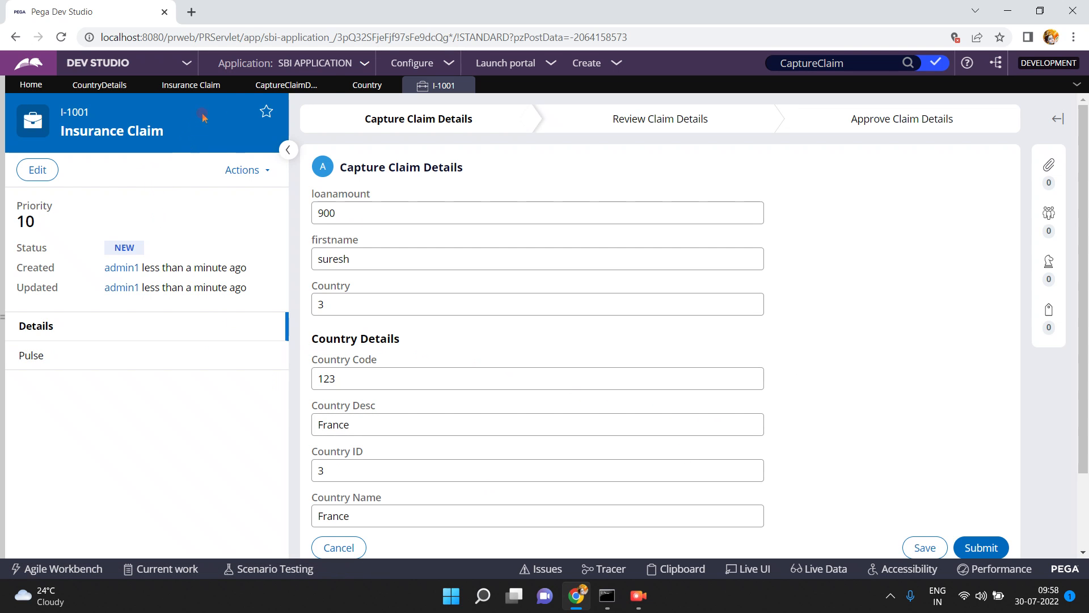
Select the Country Code field in the CaptureClaimDetails section, and compare the CountryDetails property's page definition with the Country data type's class
click(286, 85)
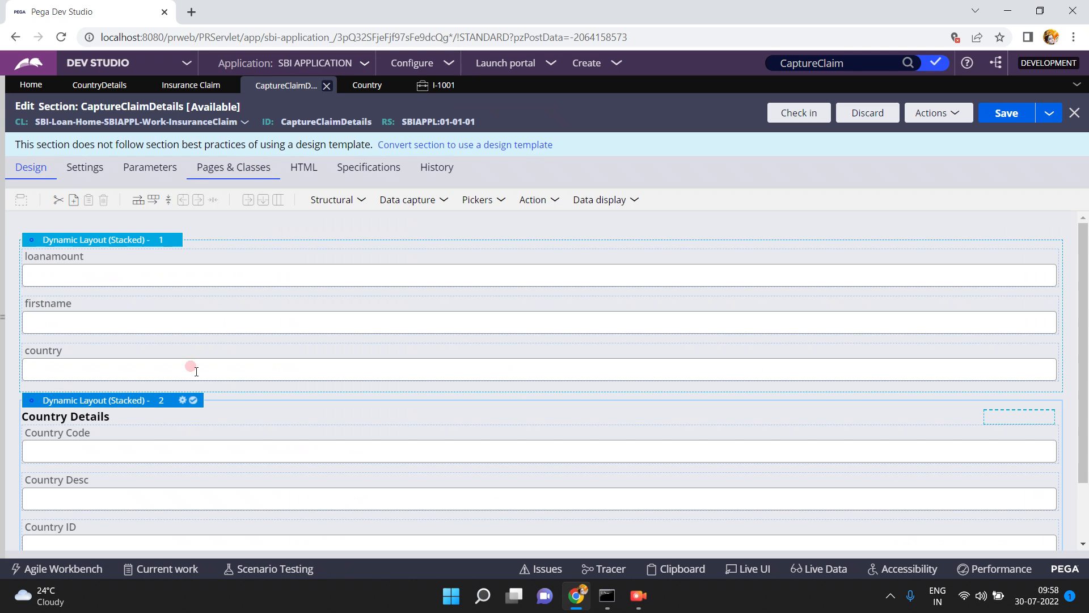
click(152, 435)
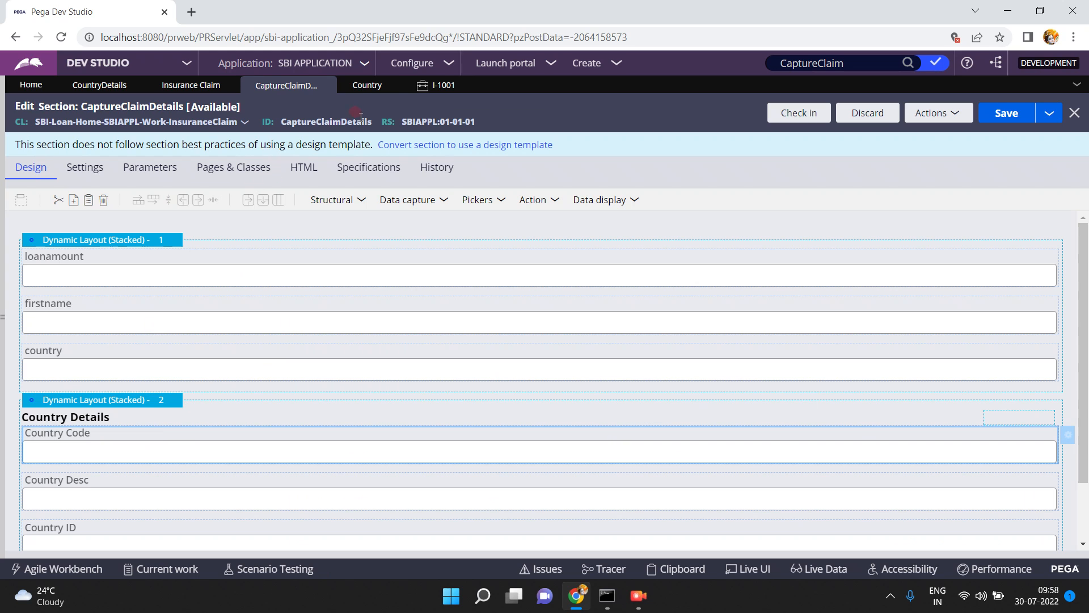
click(100, 87)
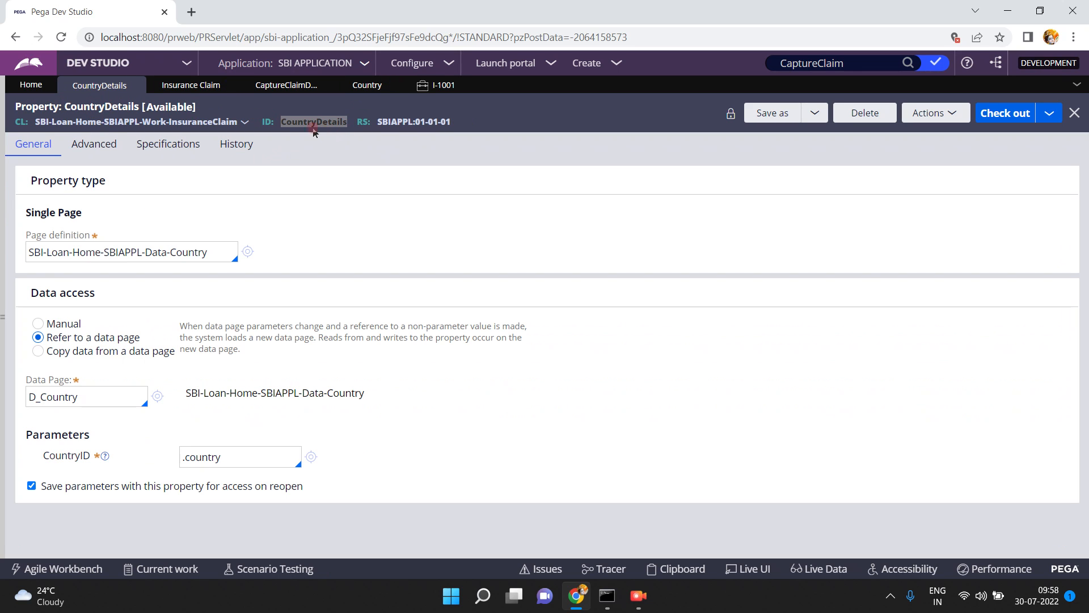
click(210, 248)
key(ctrl+a)
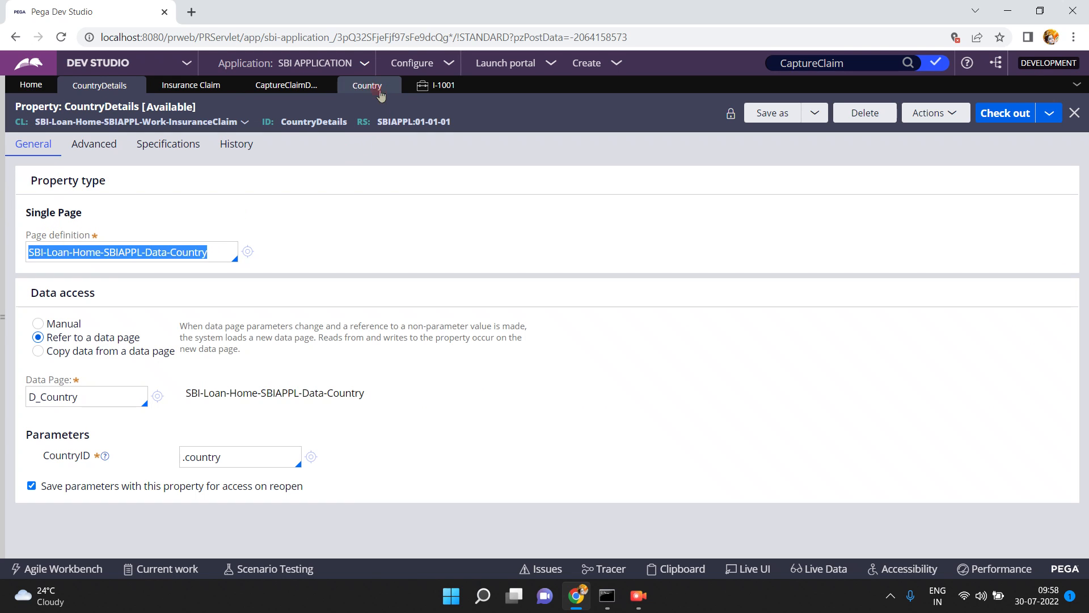
click(363, 85)
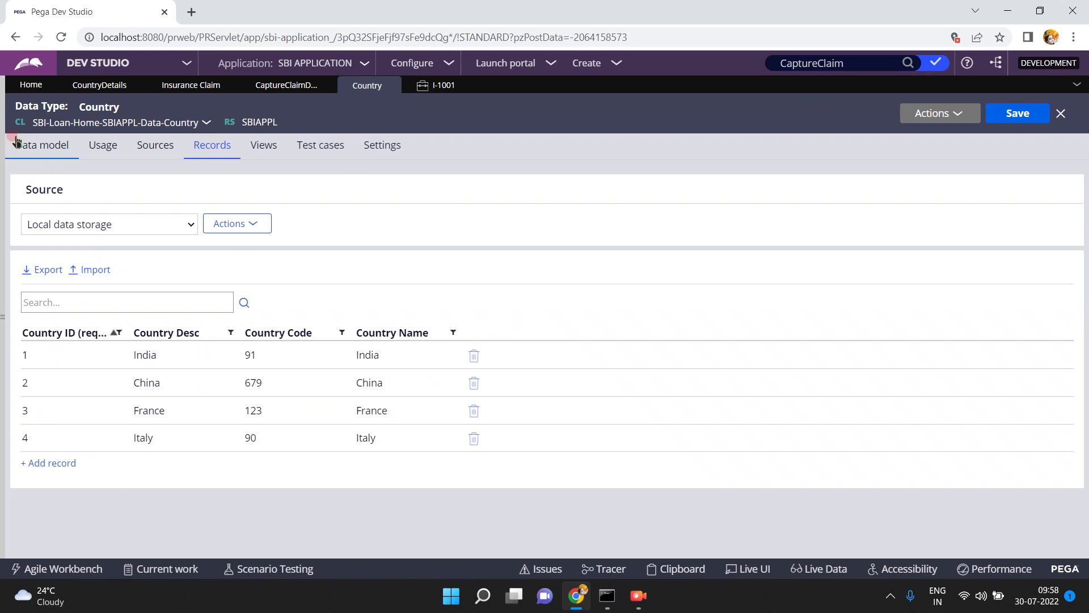
click(100, 87)
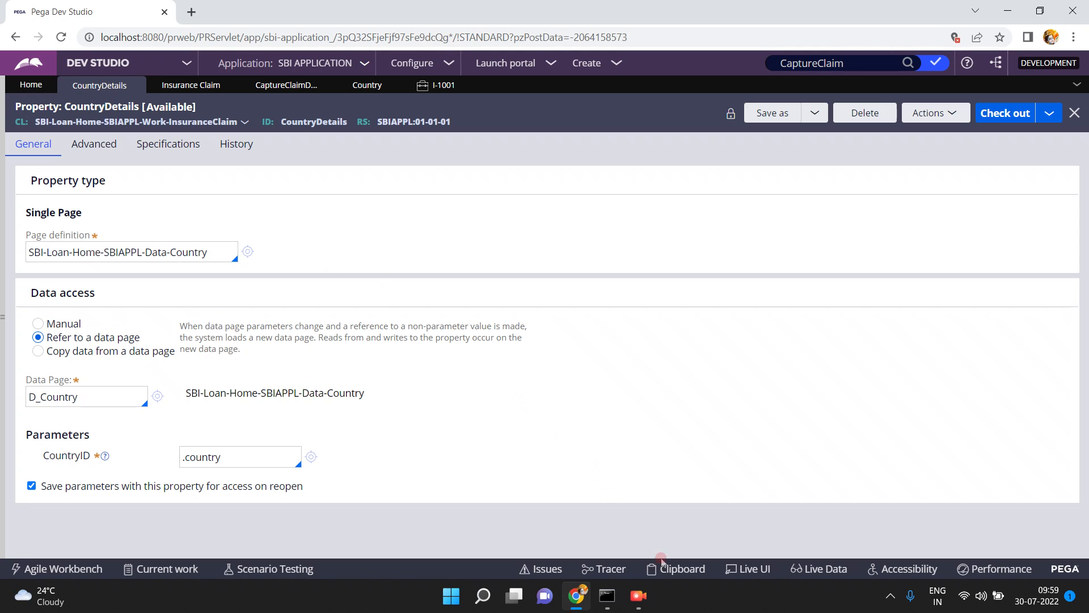
Open the Clipboard viewer and switch it to the I-1001 thread
click(682, 570)
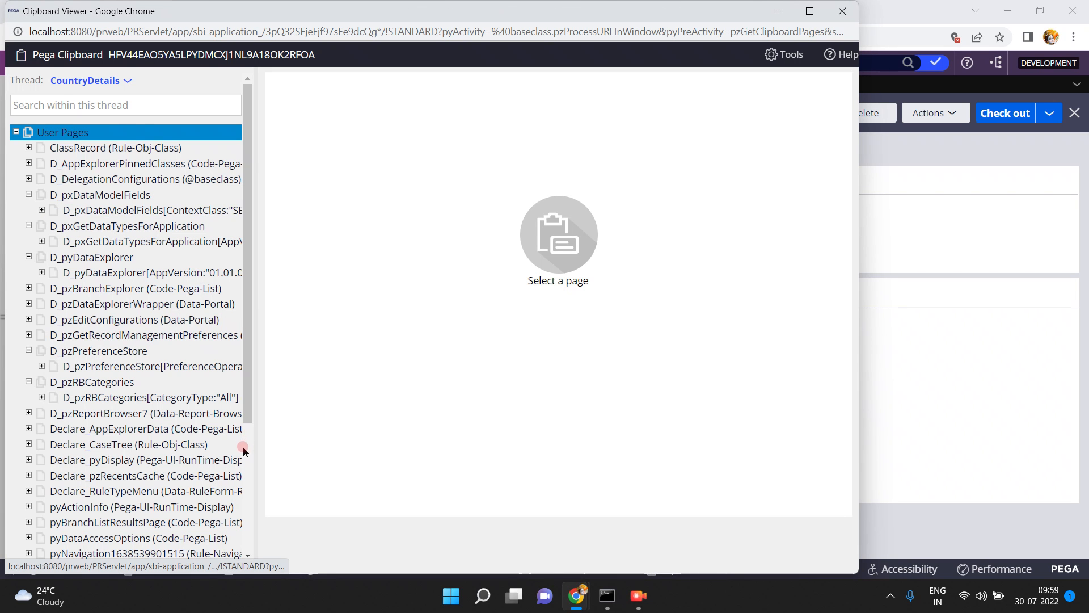
scroll(246, 454, down, 3)
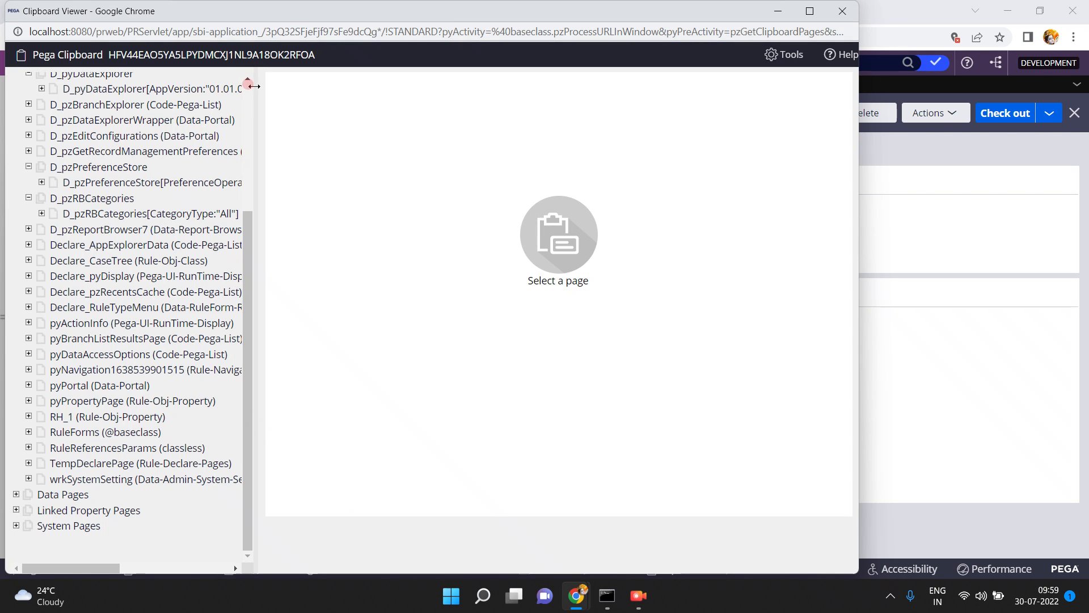
click(248, 91)
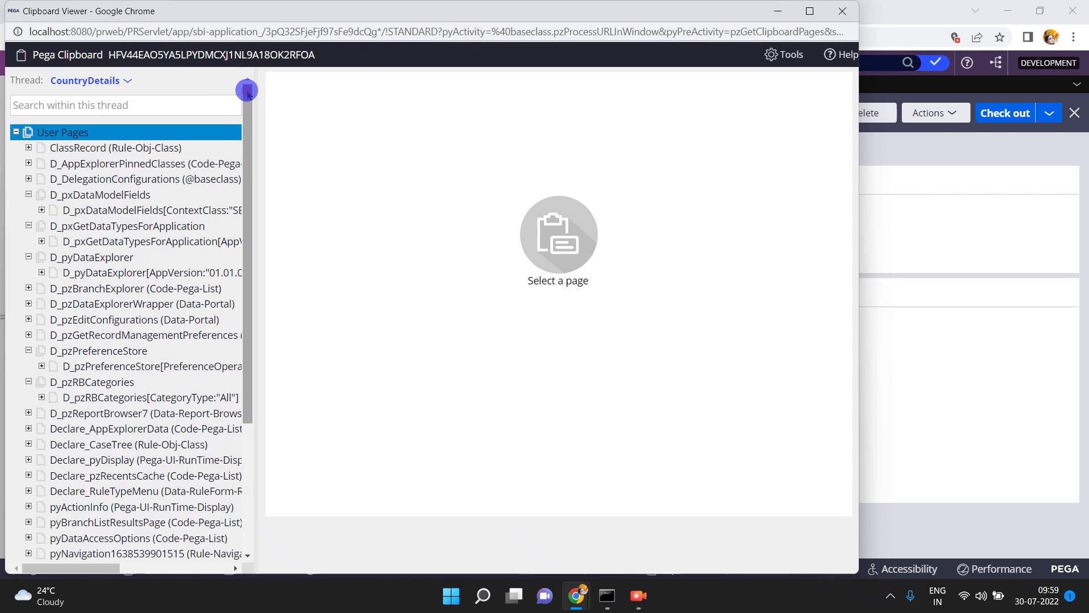
click(121, 83)
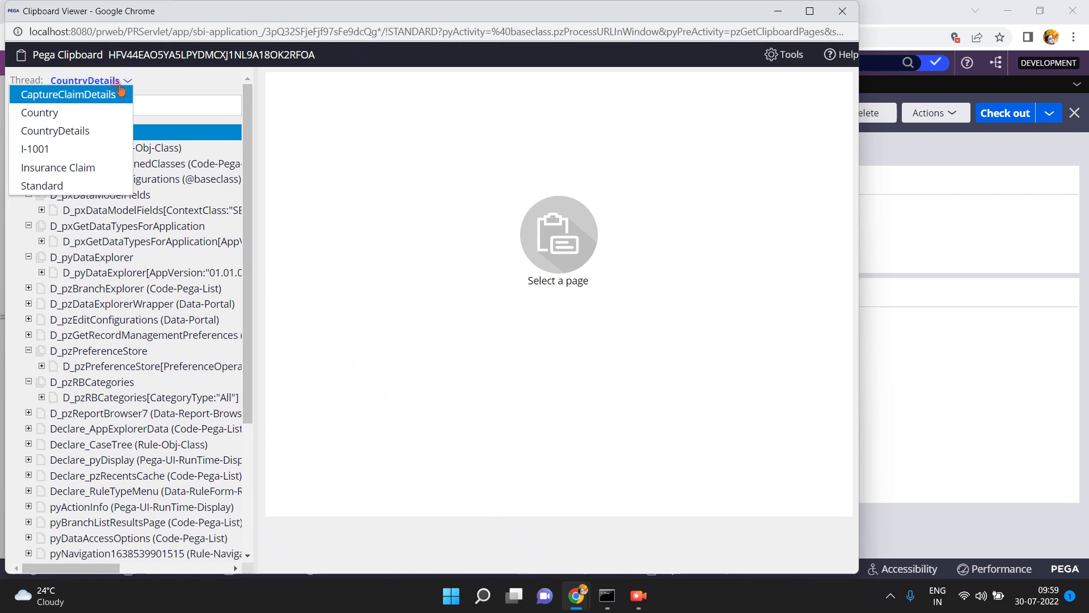
click(55, 151)
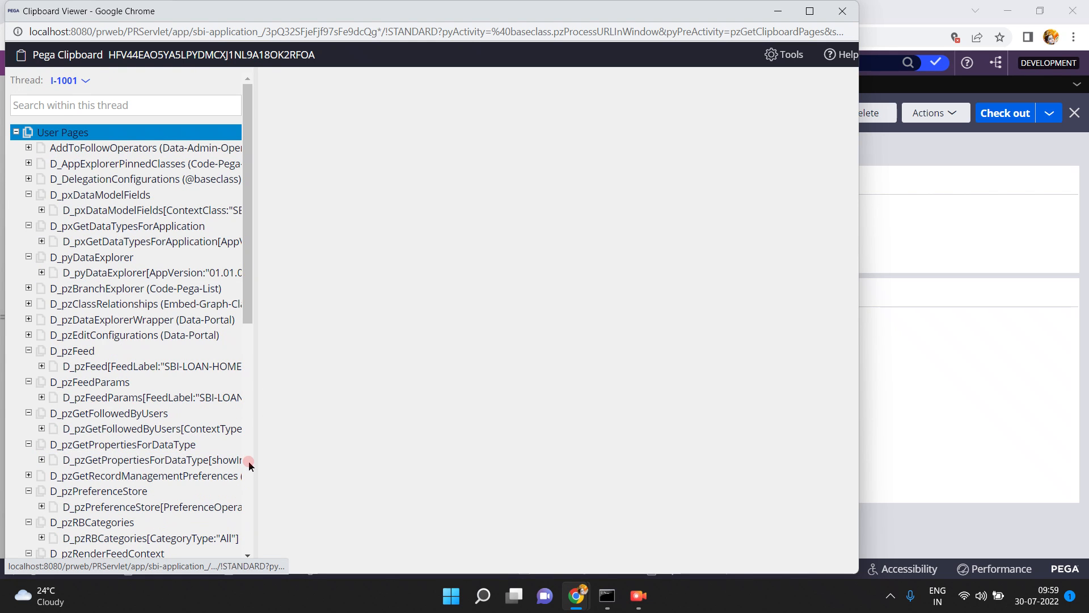
Expand pyWorkPage in the clipboard, widen the page tree to examine the CountryDetails data page reference, and minimise the viewer
click(250, 463)
click(27, 421)
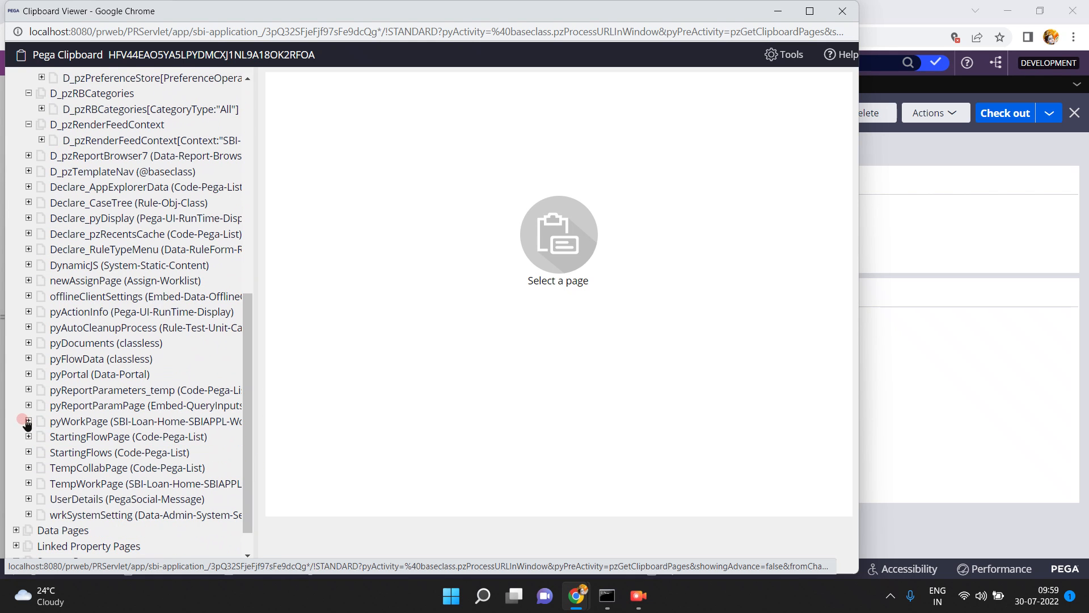
click(79, 437)
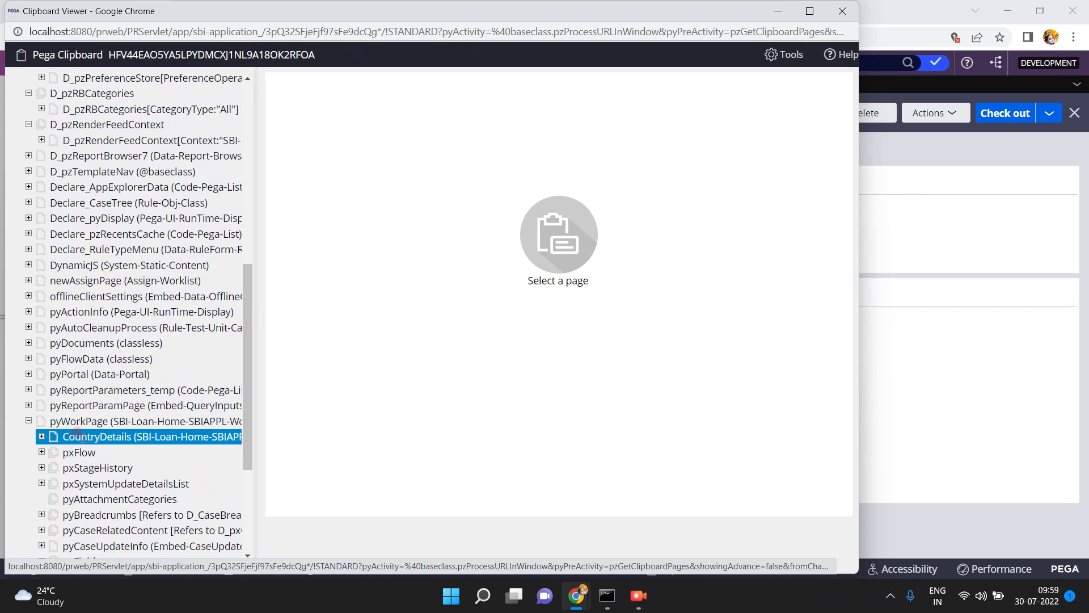
drag(255, 408, 508, 410)
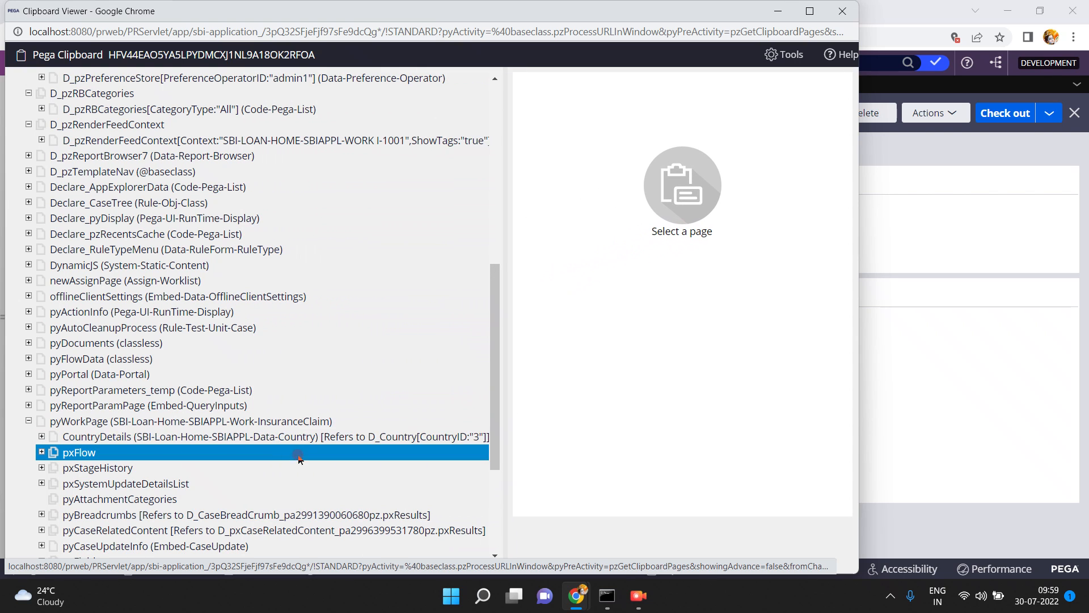
click(377, 437)
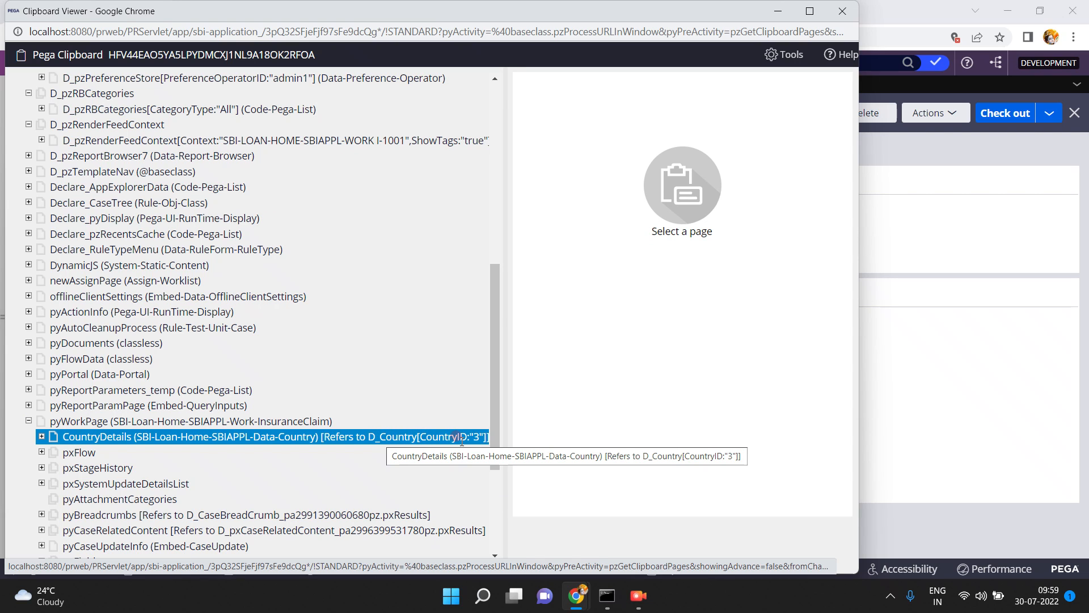
click(771, 12)
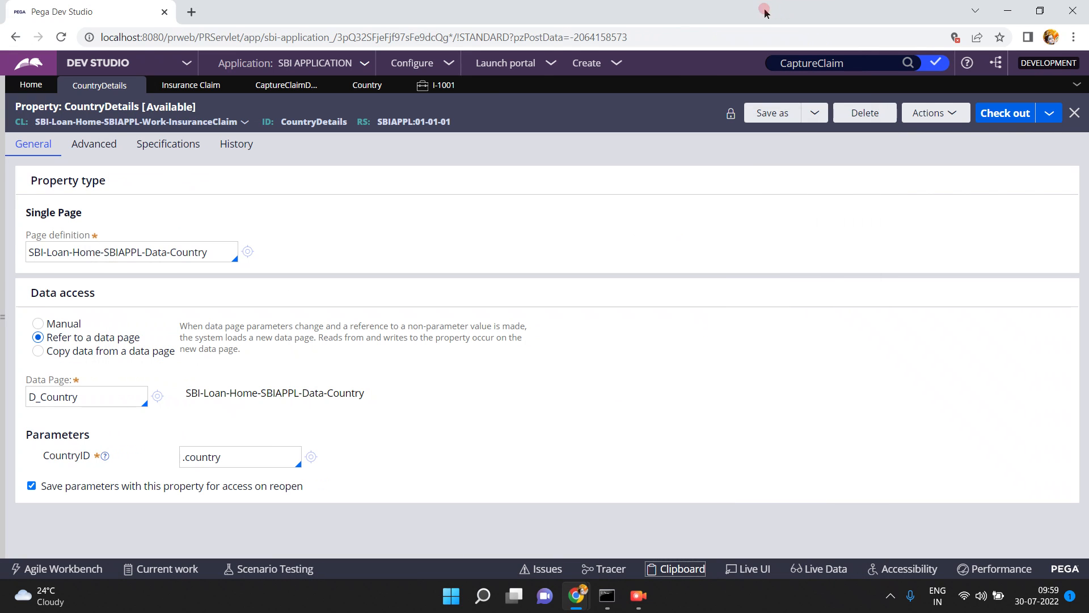
In the CaptureClaimDetails section, inspect the properties bound to the Country Code and Country Desc fields without changing their cell properties
click(267, 86)
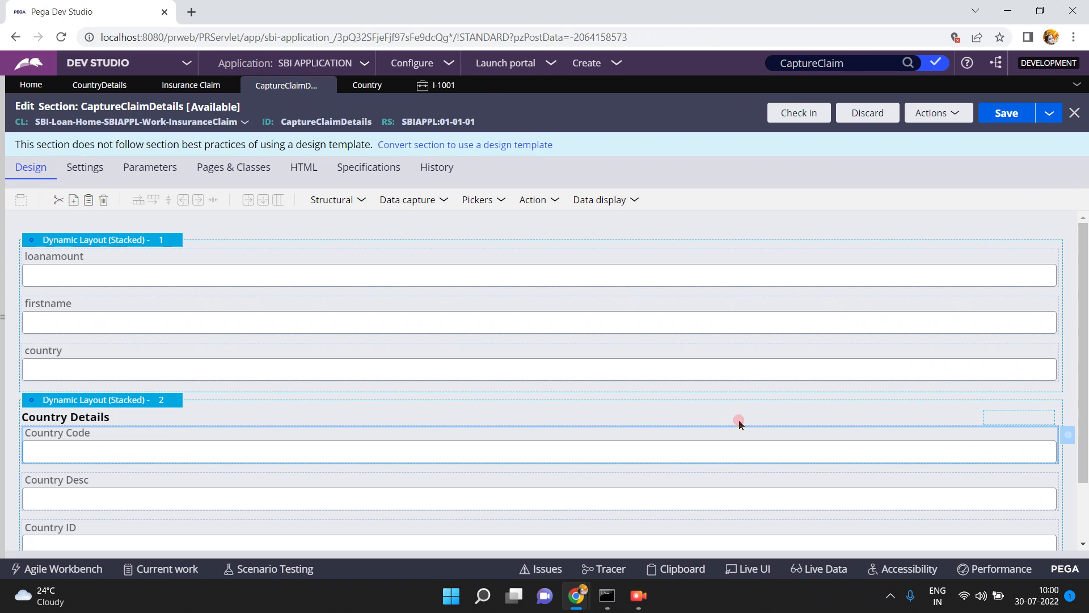
click(1067, 436)
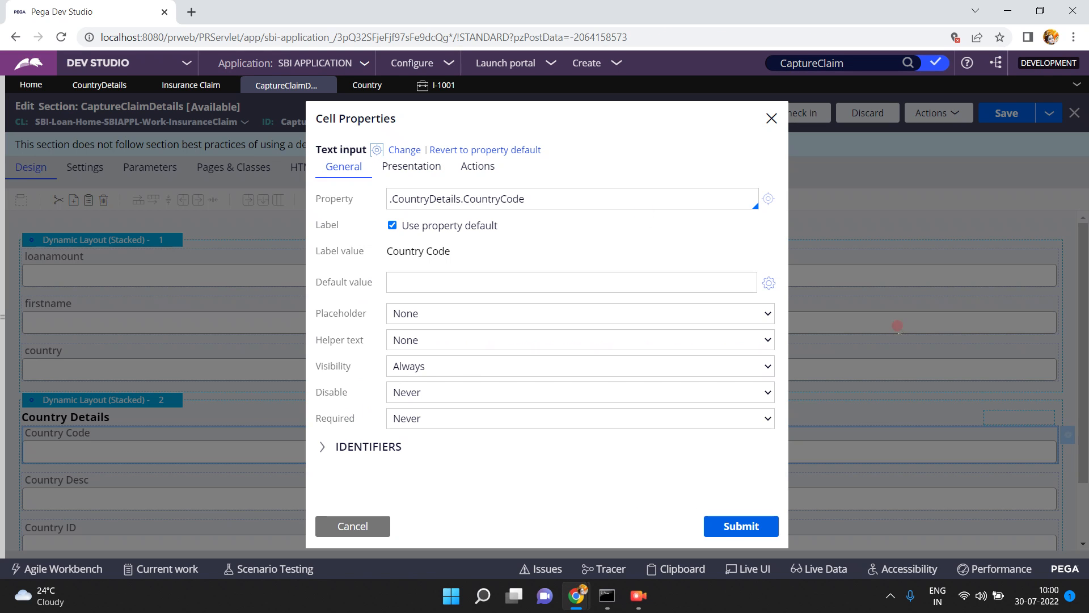
double_click(440, 199)
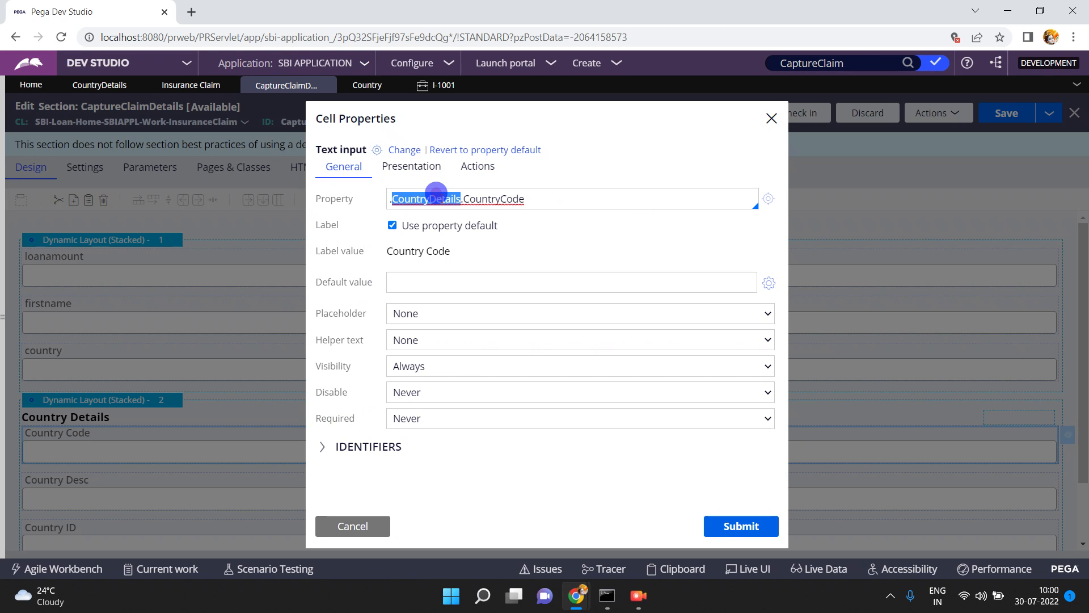
click(353, 526)
double_click(222, 476)
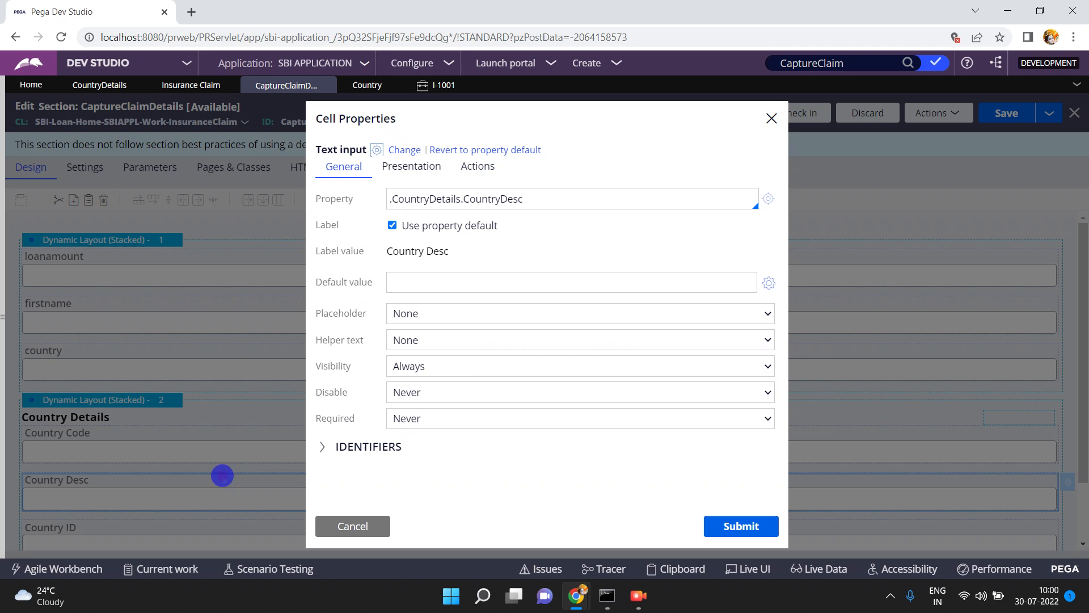
click(353, 522)
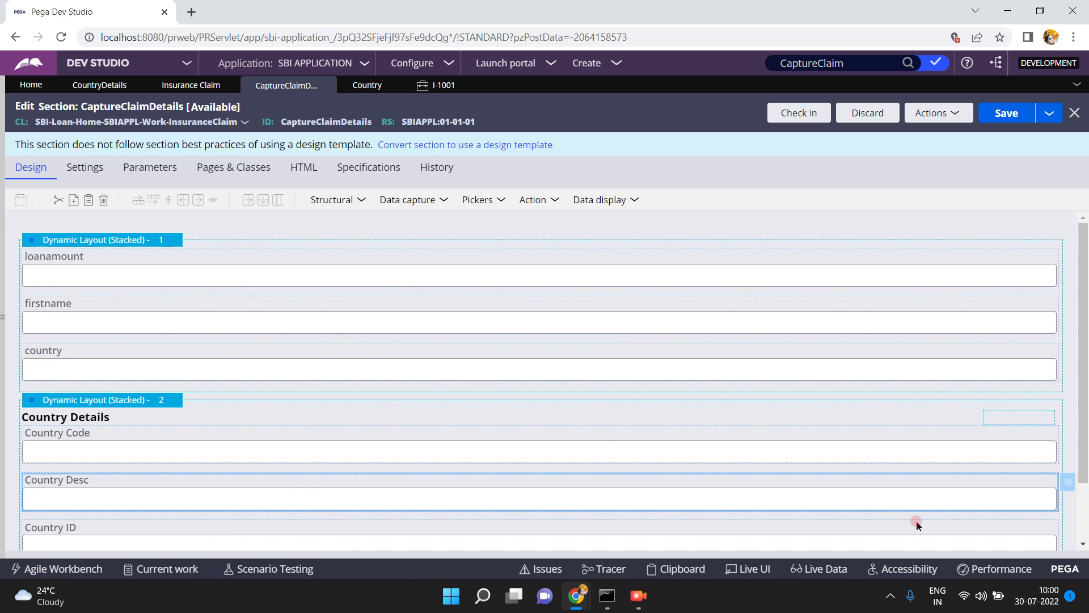
Inspect the property bound to the Country ID field in the Country Details layout, leaving its cell properties unchanged
scroll(1083, 510, down, 2)
click(895, 459)
click(1067, 448)
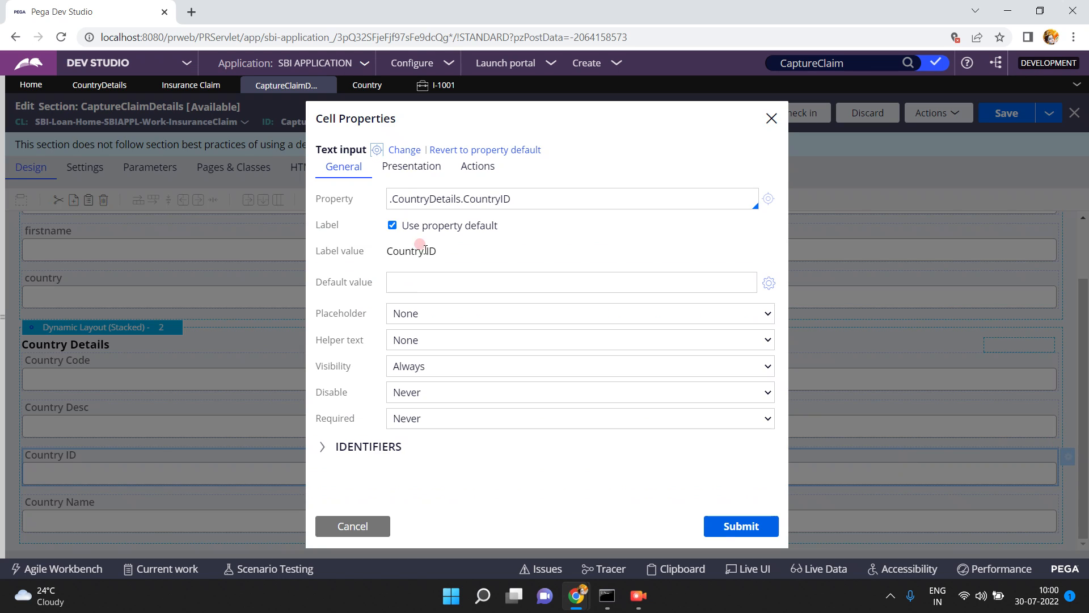
double_click(431, 199)
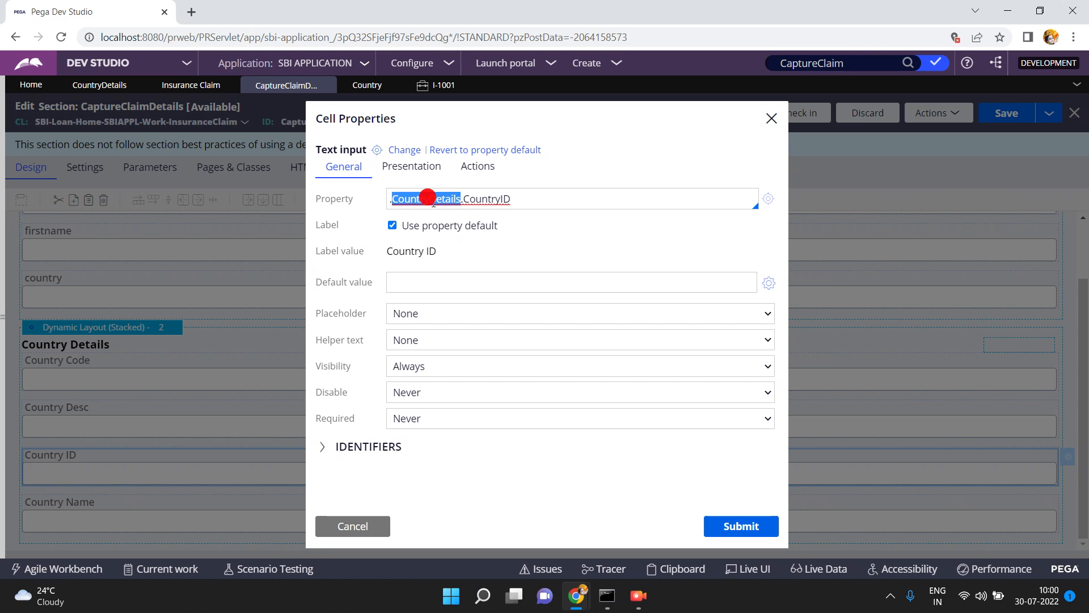
click(343, 528)
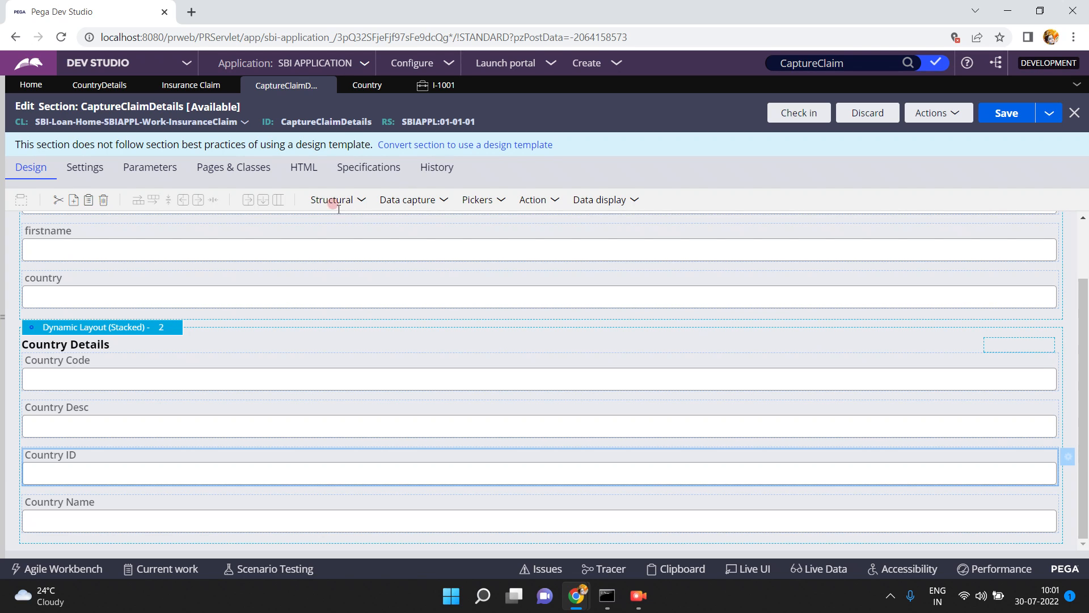
Return to the running Insurance Claim case and set Country to 4 so its Country Details reload
click(435, 88)
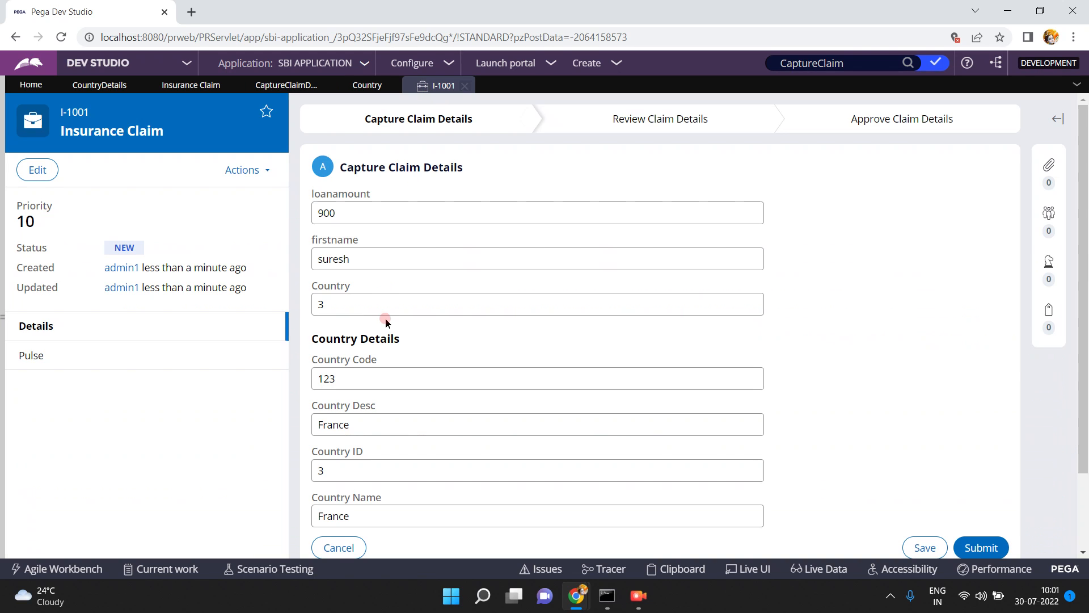
click(347, 304)
text(4)
key(Tab)
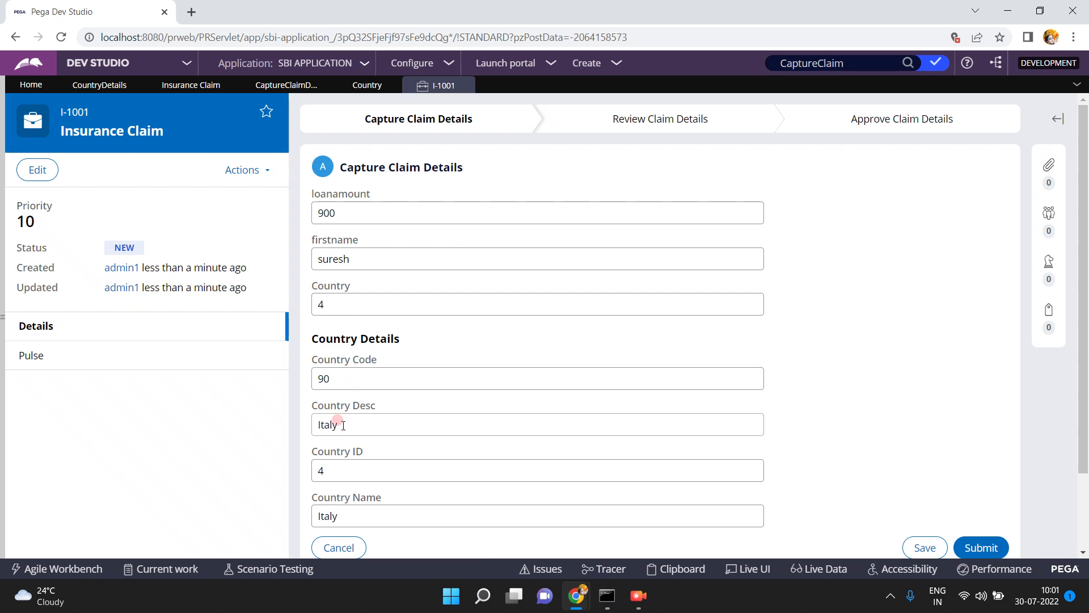
Bring the Clipboard viewer back up and reload the I-1001 thread's pages
mouse_move(595, 598)
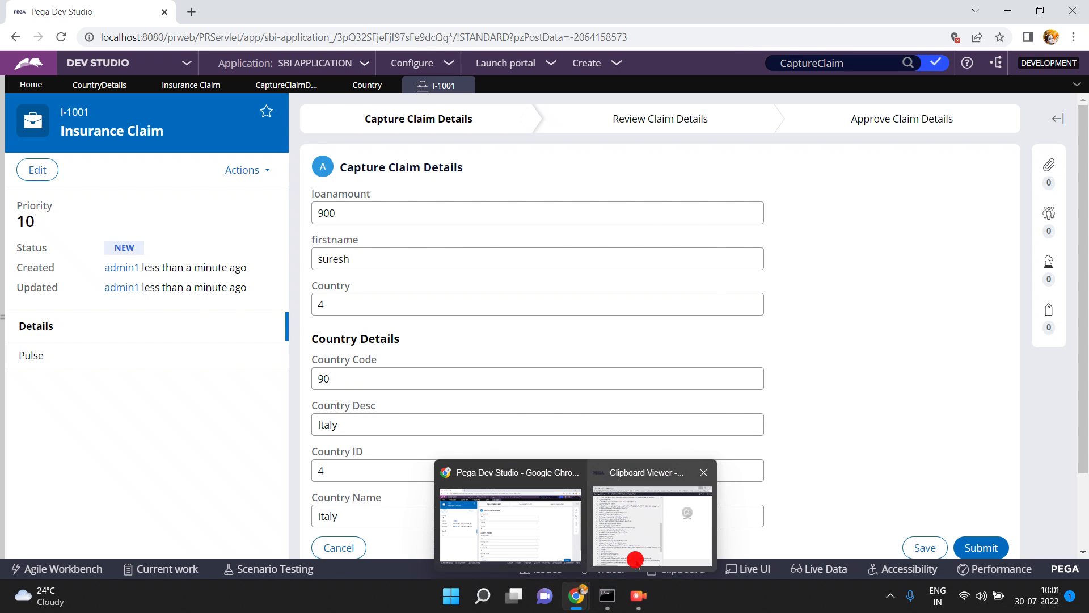
click(647, 528)
click(520, 457)
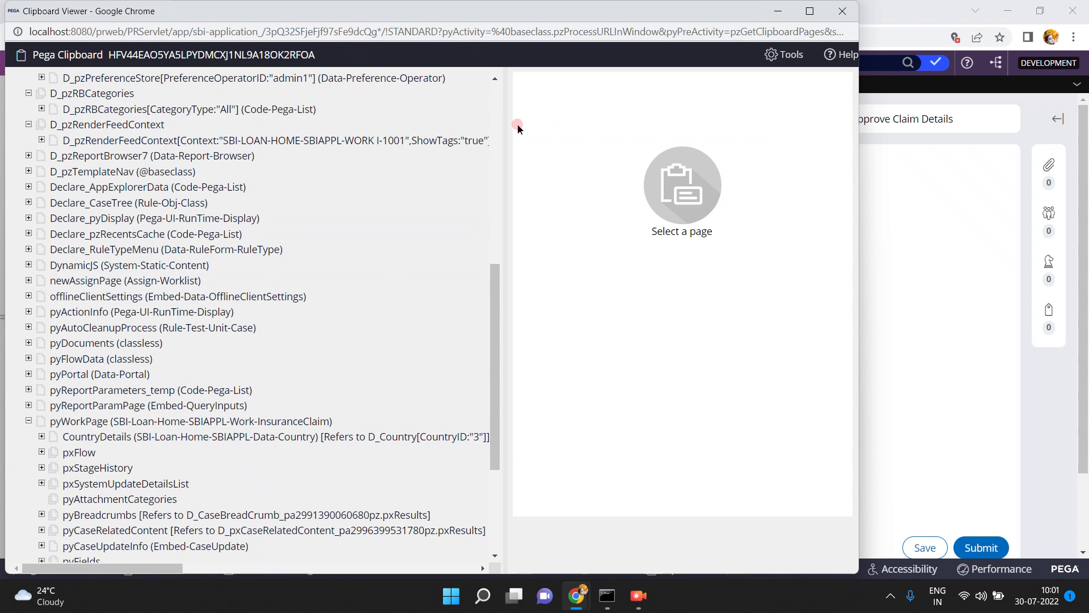
click(490, 93)
click(85, 81)
click(116, 149)
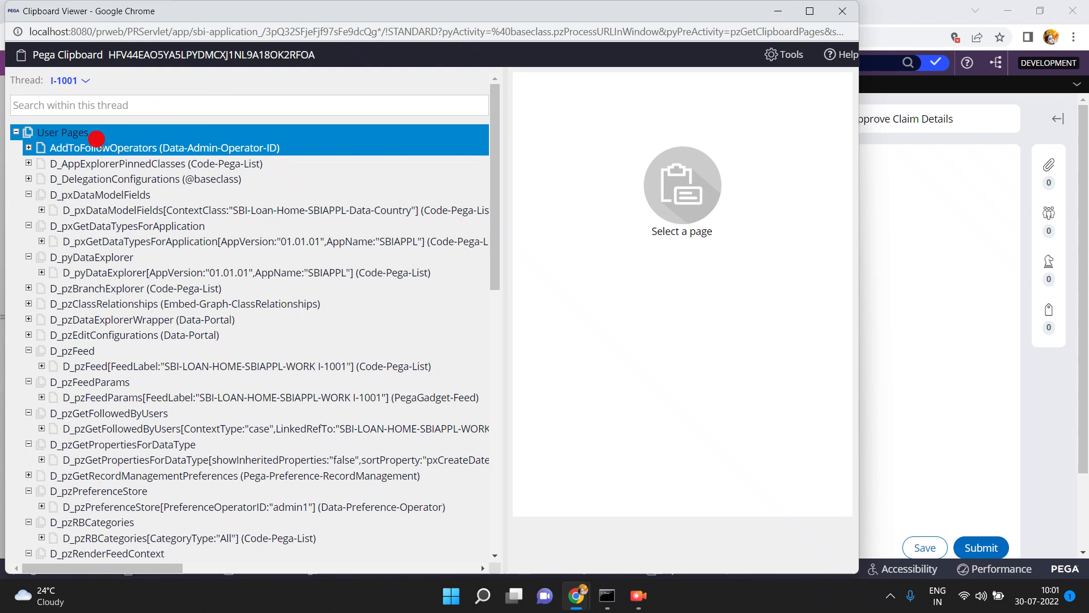
Expand pyWorkPage again to check the CountryID parameter in the CountryDetails reference, and minimise the Clipboard viewer
click(497, 443)
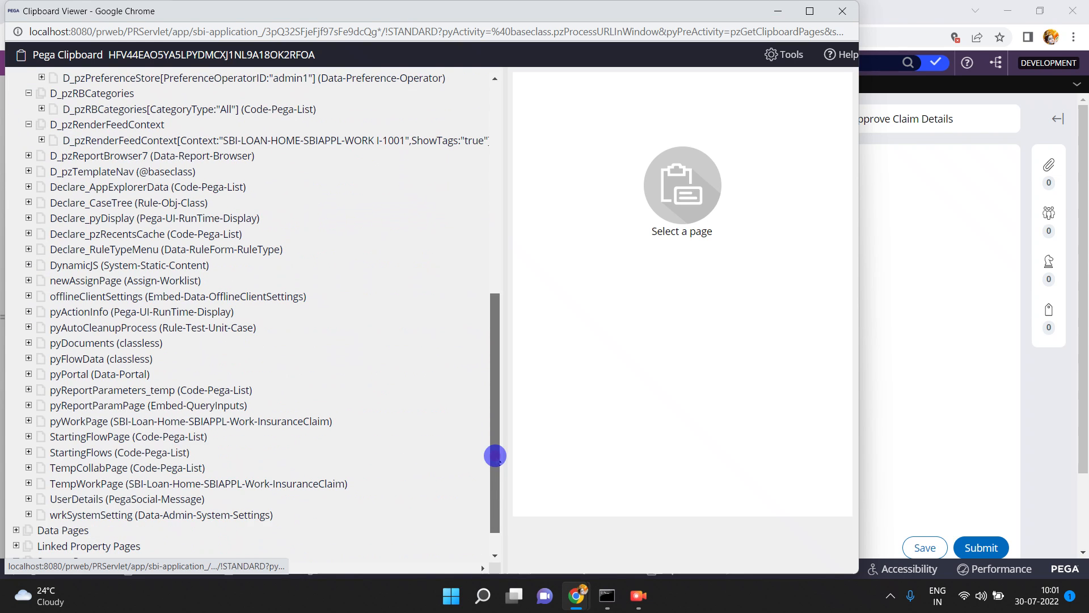
click(29, 421)
click(352, 452)
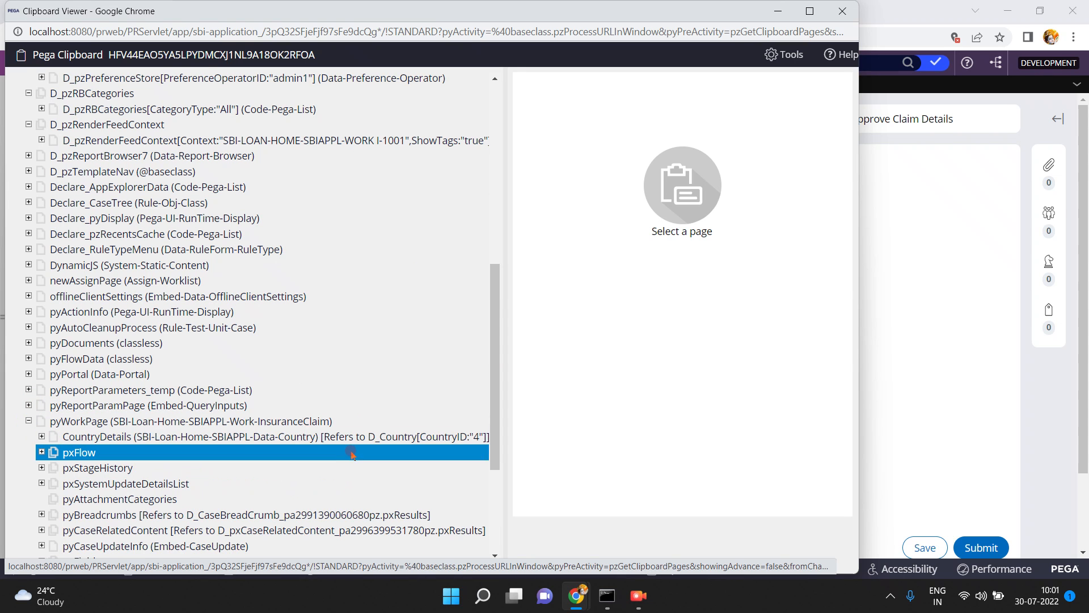
click(778, 11)
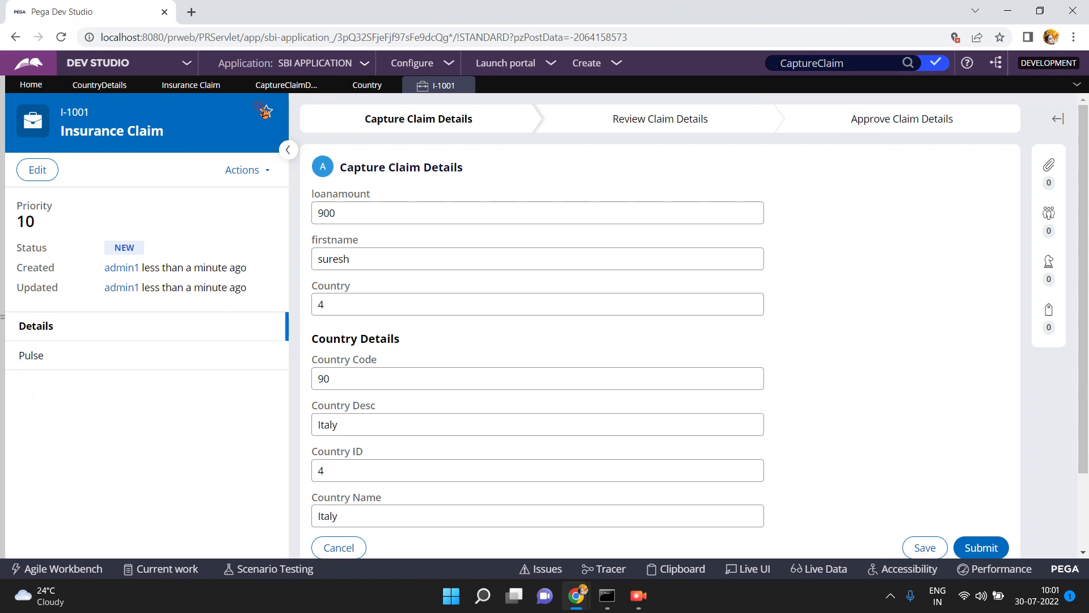
Open the D_Country data page from the CountryDetails property and examine its definition and data source
click(100, 86)
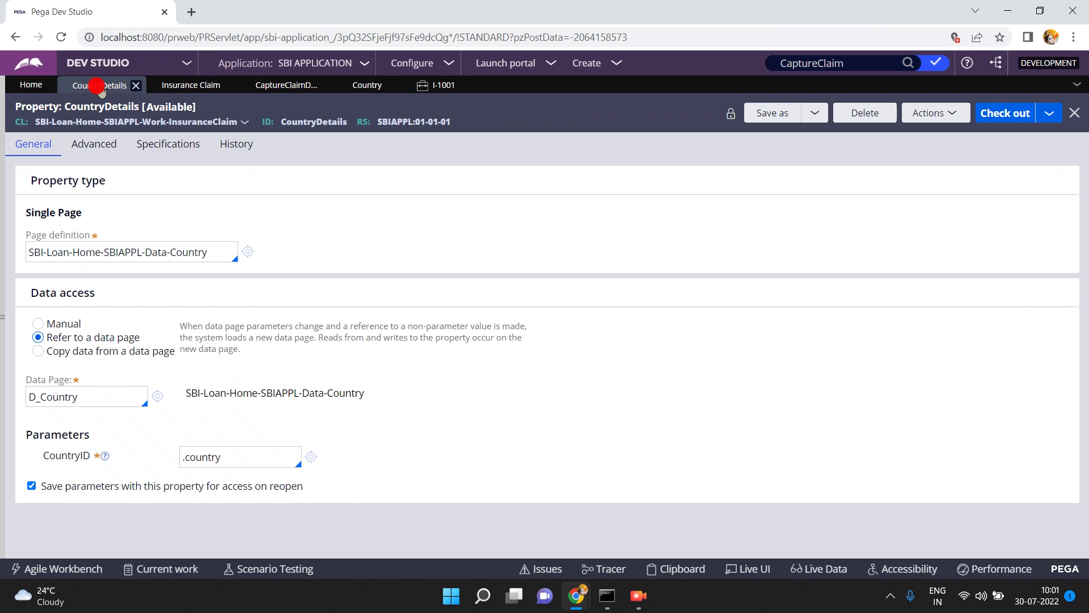
click(158, 397)
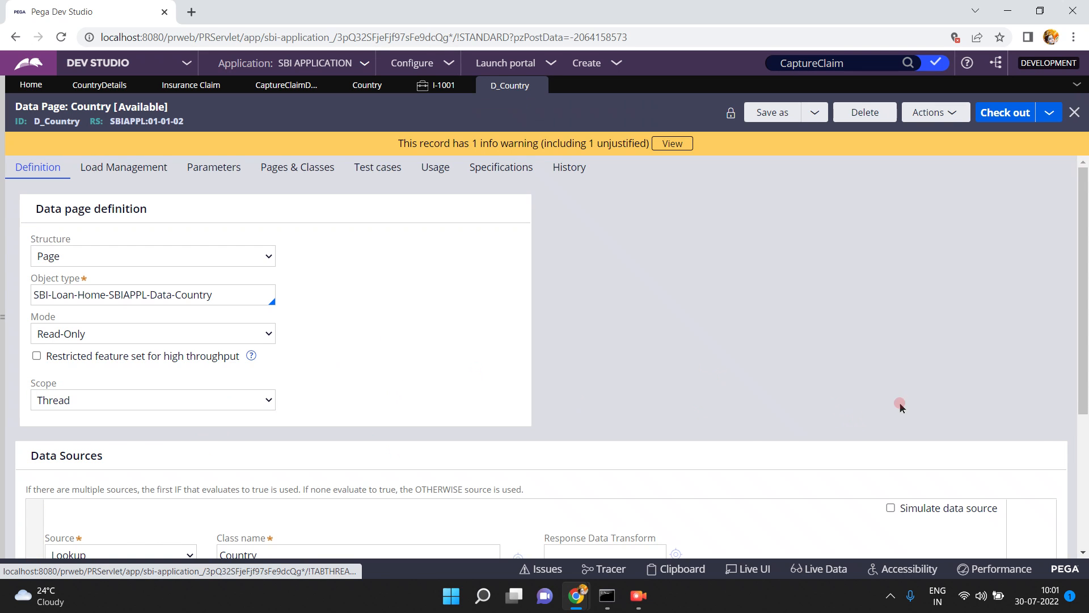
click(1084, 502)
click(85, 340)
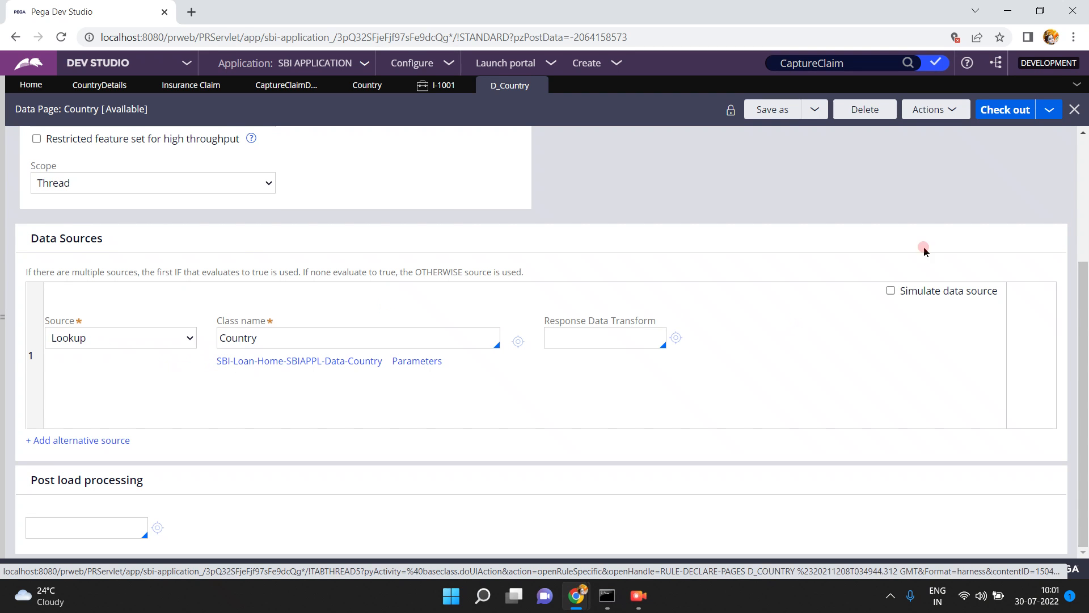
Review the D_Country data page's definition and its CountryID parameter, and close the data page
click(1085, 165)
click(97, 261)
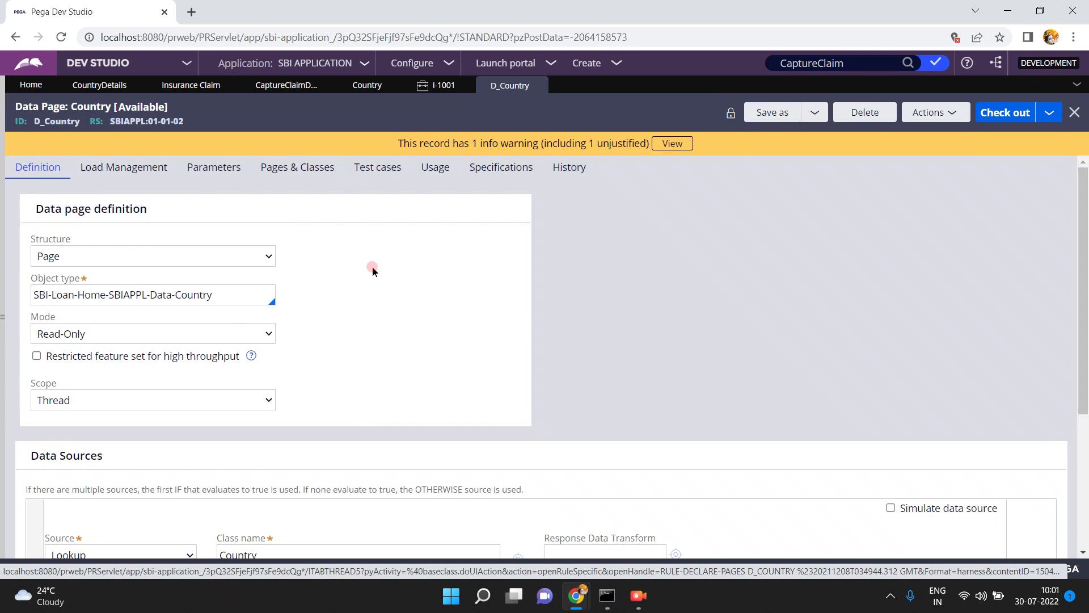
click(211, 168)
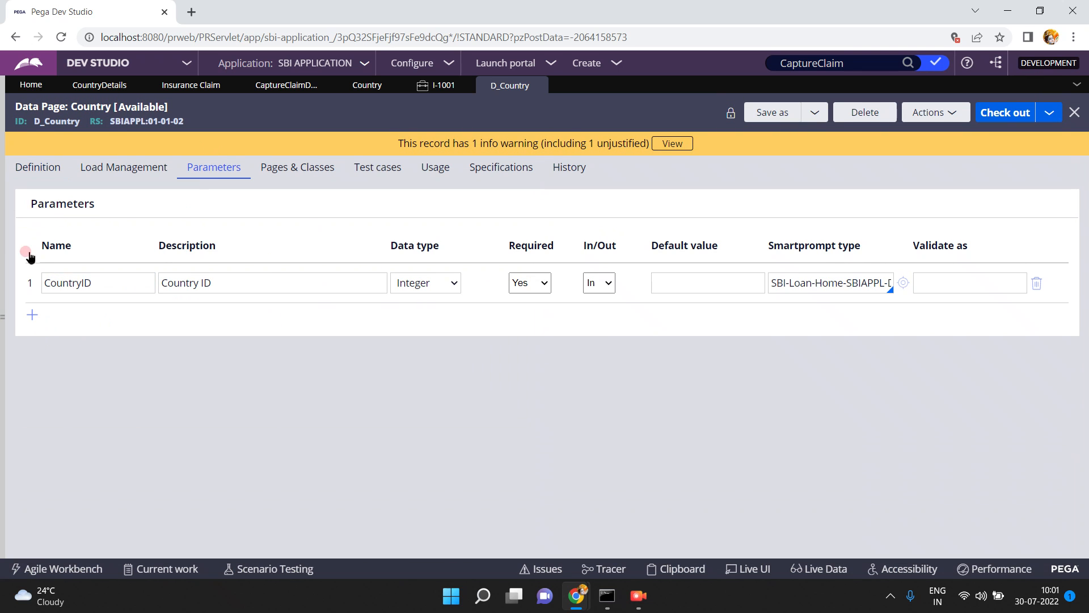
click(539, 85)
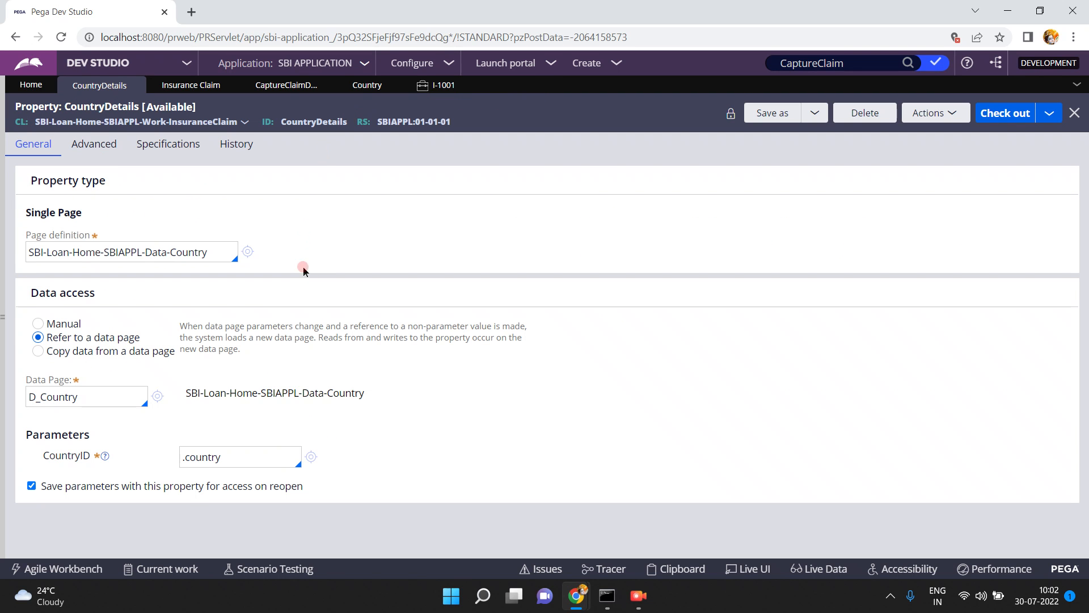
Set India's Country Code to 32 in the Country data type's records and save the data type
click(361, 85)
click(368, 356)
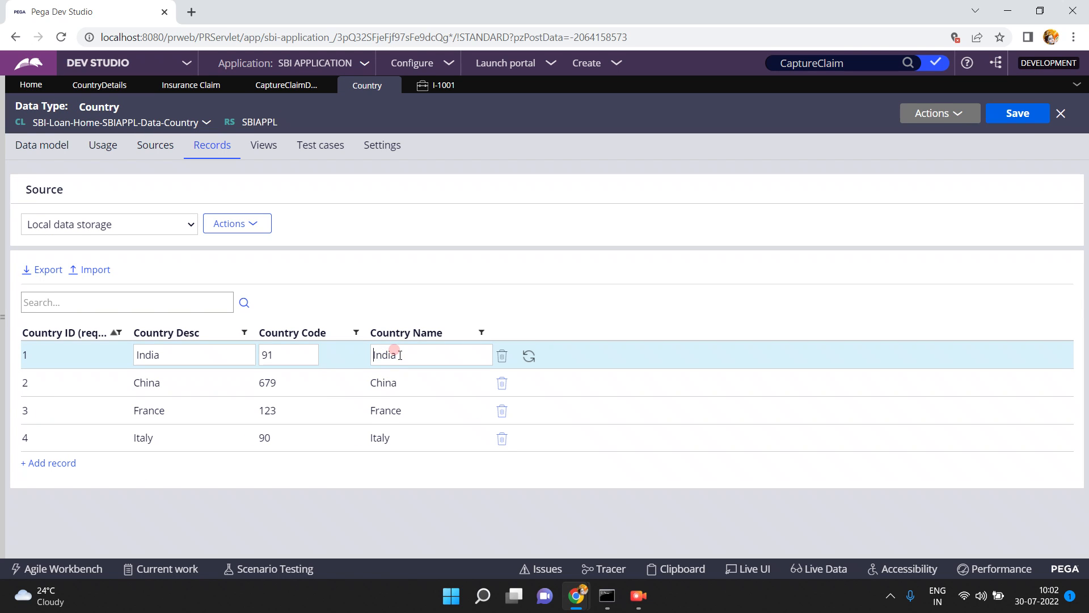
click(292, 353)
key(BackSpace)
key(BackSpace)
text(32)
click(446, 280)
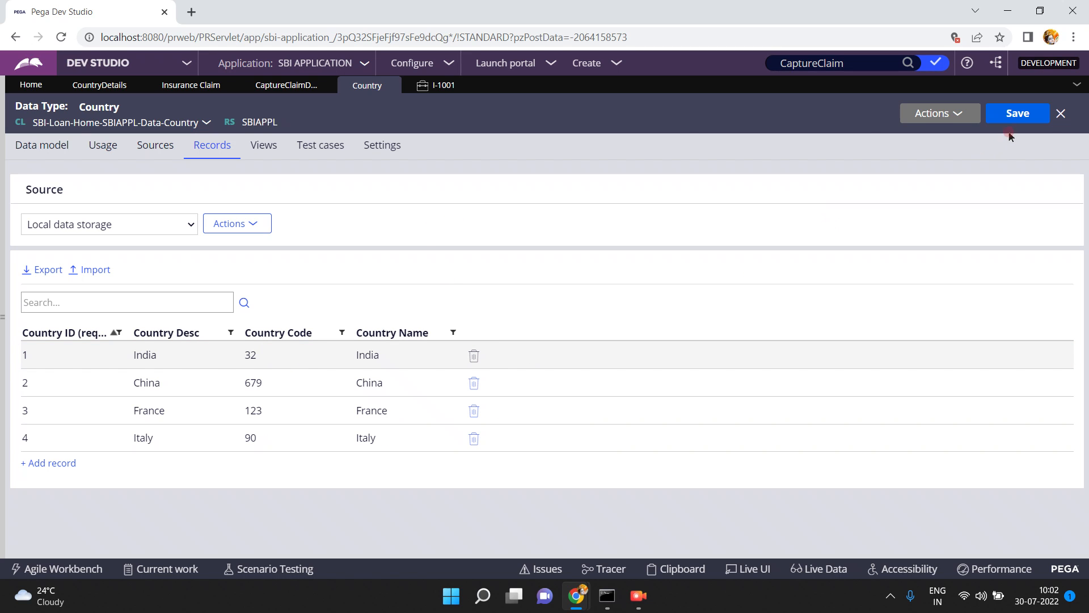
click(1004, 114)
Return to the I-1001 Insurance Claim case and set Country to 1 so its Country Details reload
click(439, 87)
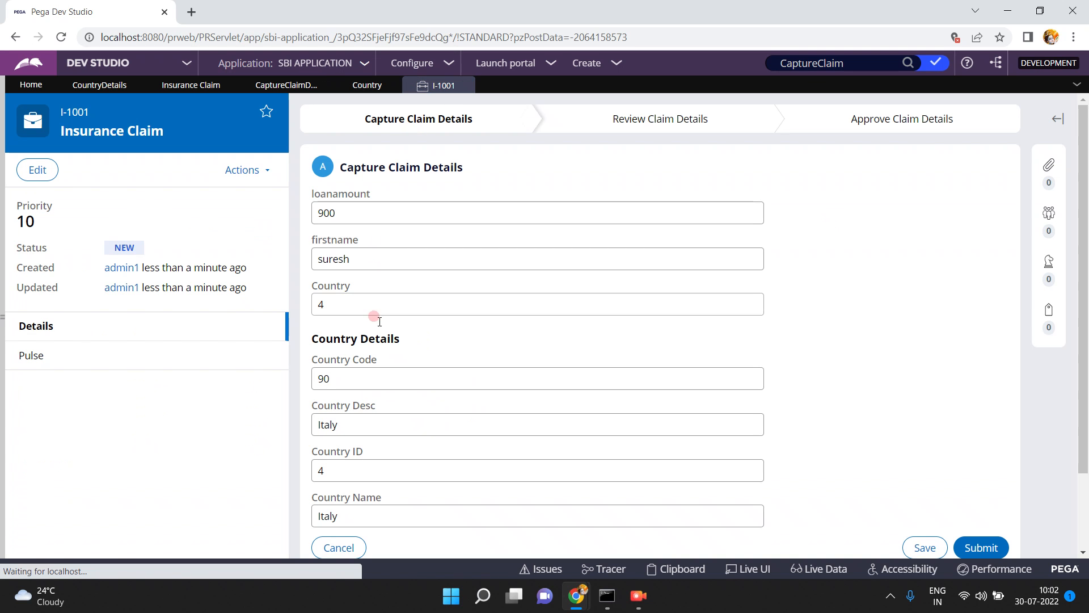
double_click(361, 302)
text(1)
key(Tab)
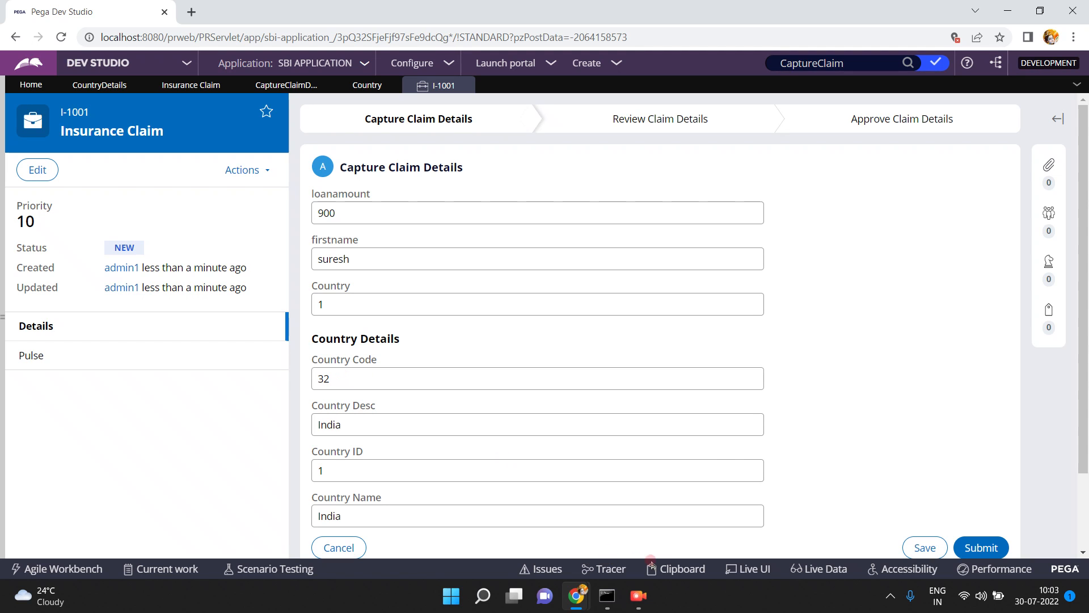
Open the clipboard for the I-1001 thread and inspect the CountryDetails page inside pyWorkPage
click(686, 570)
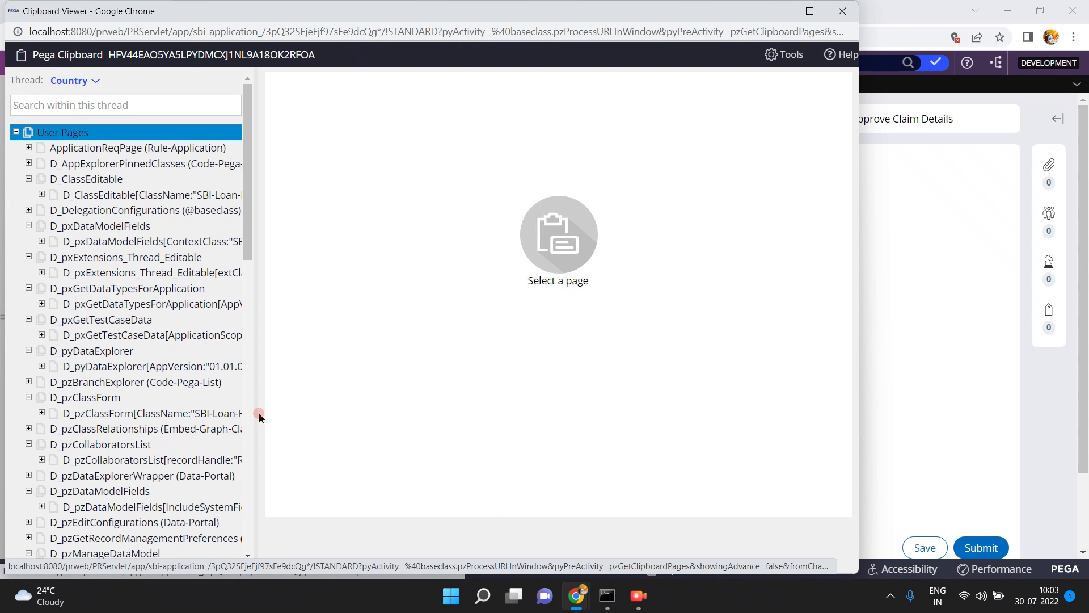
click(251, 420)
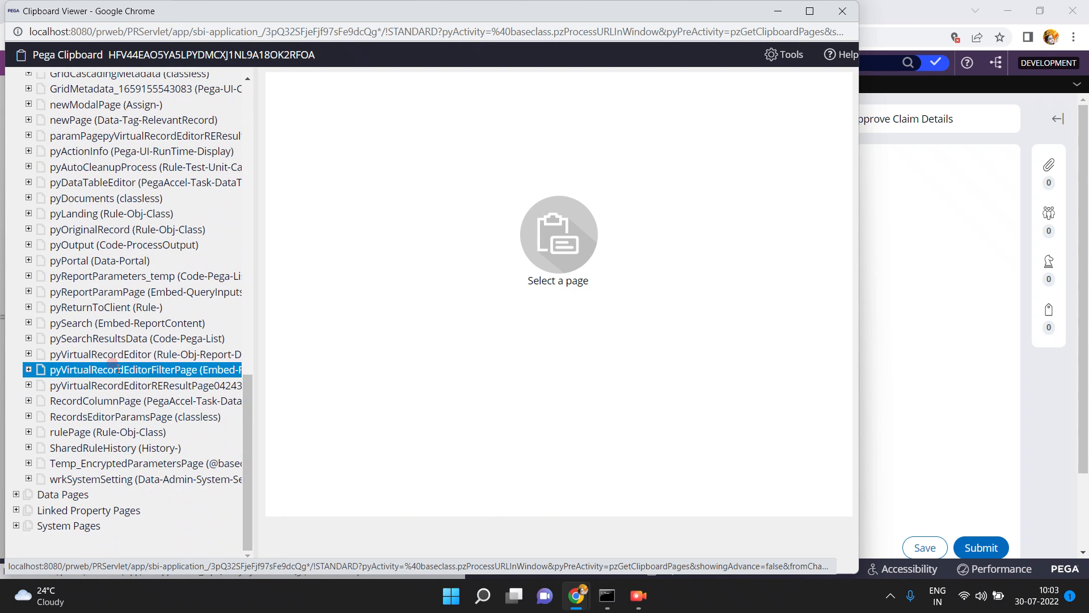
click(30, 417)
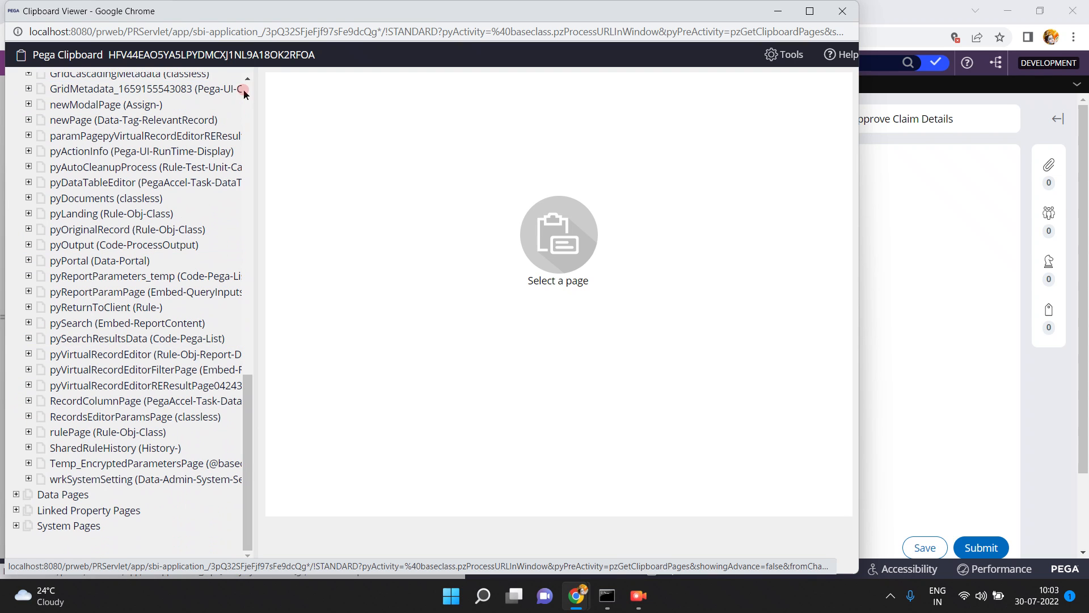
click(244, 90)
click(244, 89)
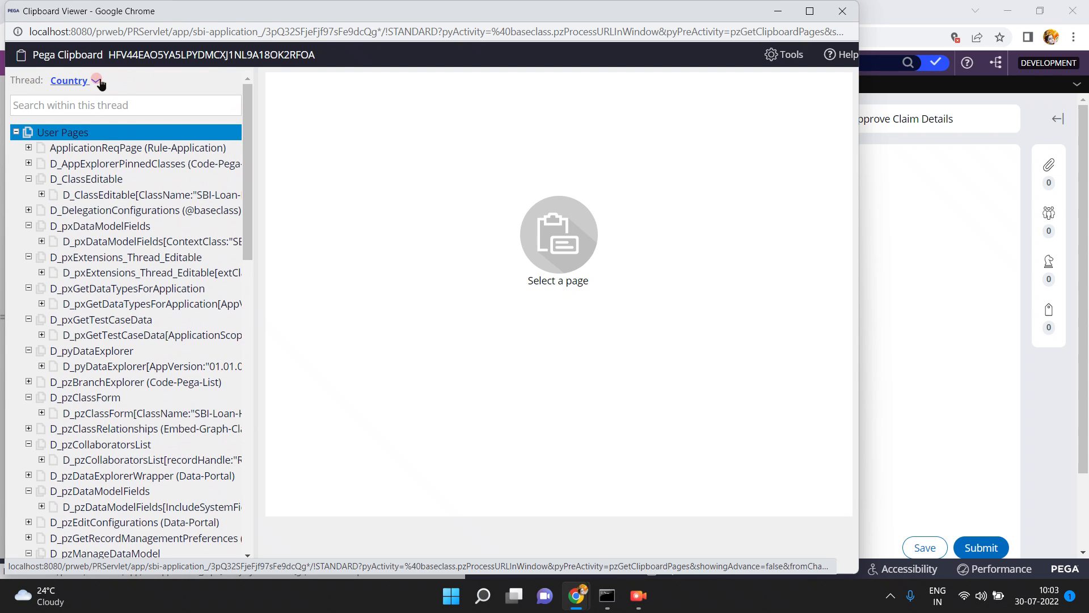
click(95, 80)
click(124, 150)
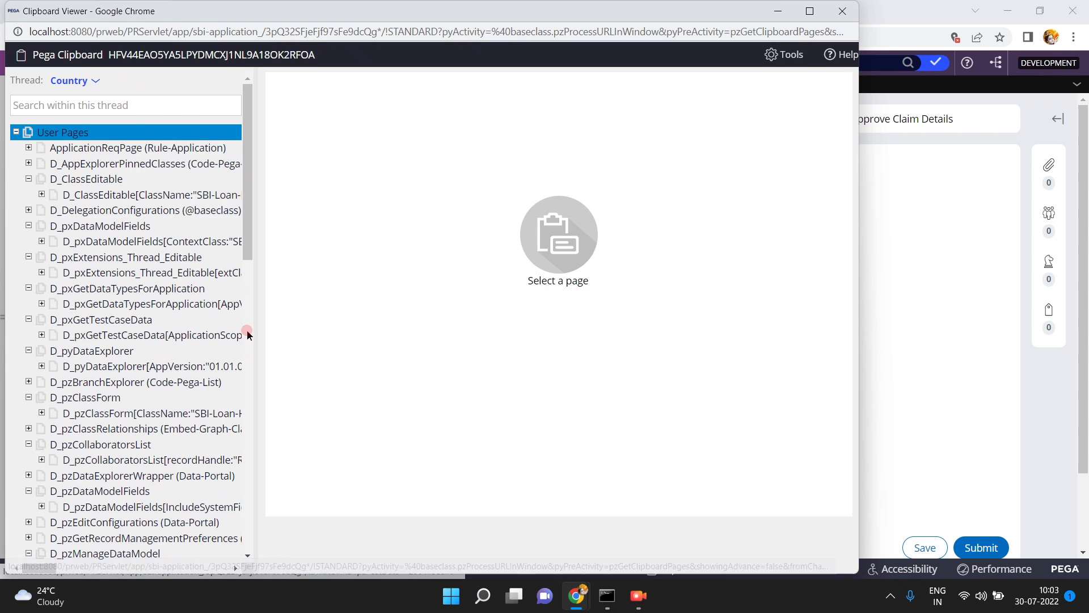
click(250, 369)
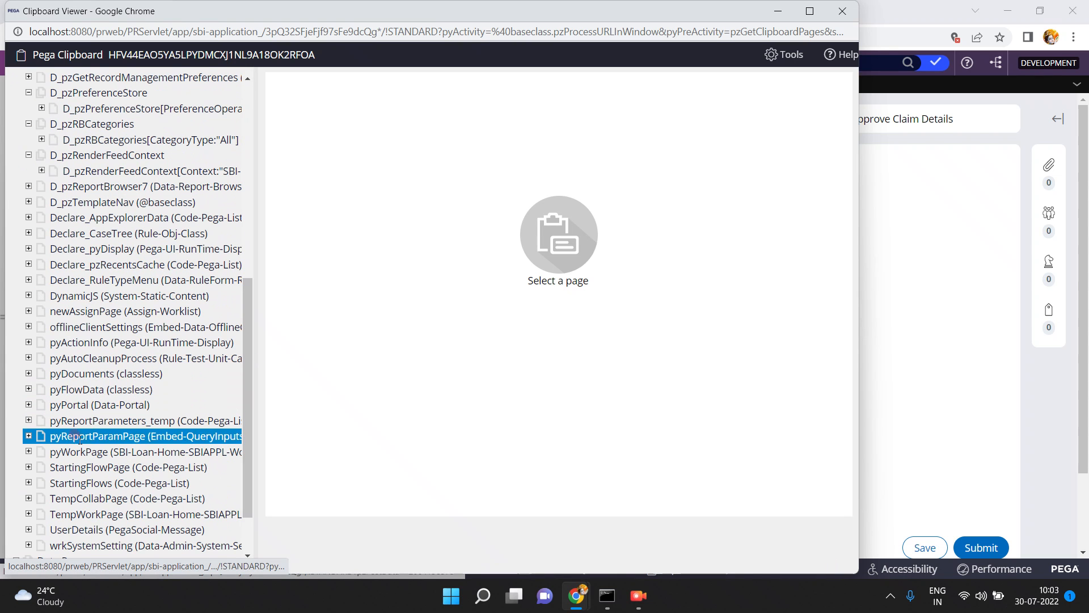
click(28, 459)
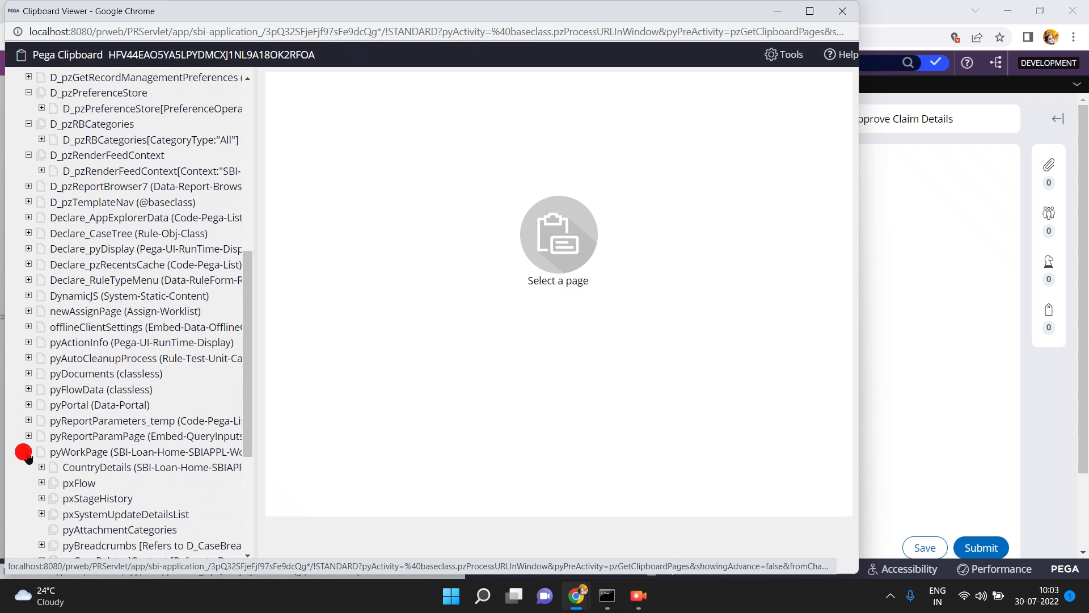
click(75, 467)
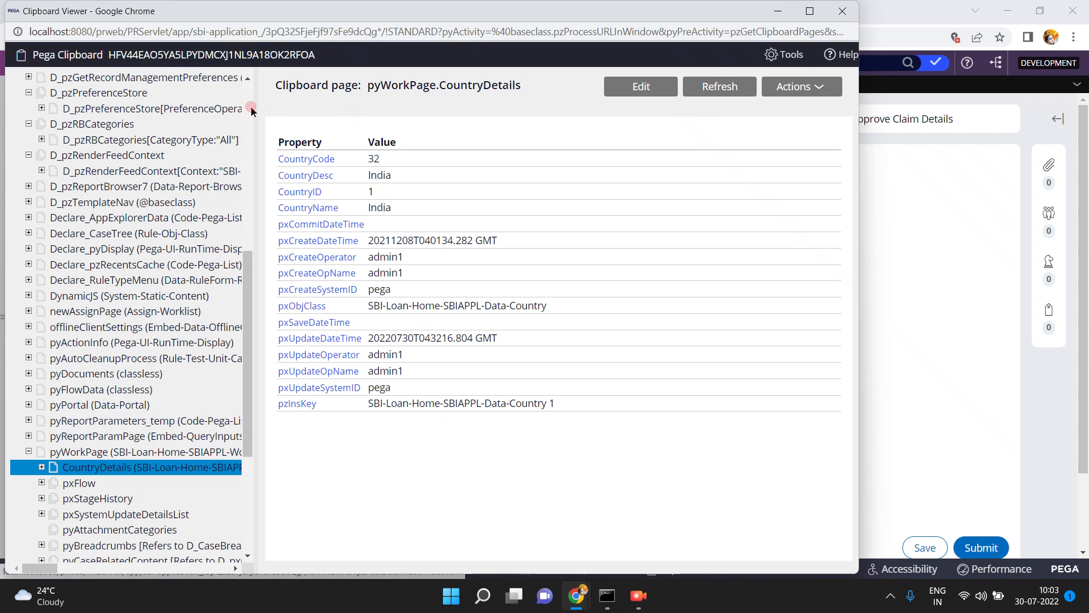
Locate the D_Country instance among the clipboard's thread-level data pages, check its CountryID parameter, and return to the case
scroll(251, 108, up, 20)
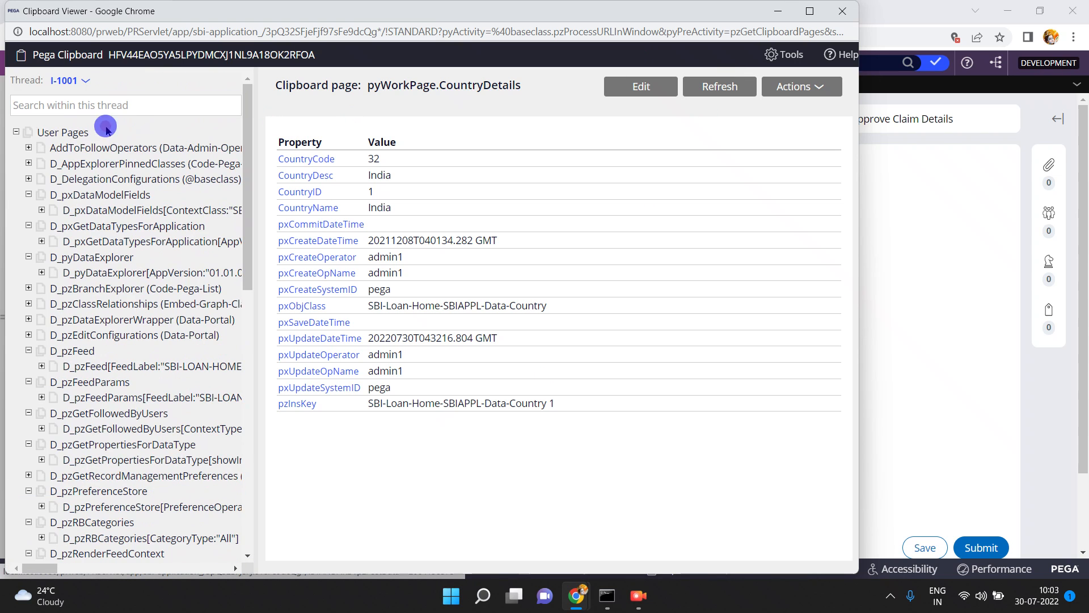
click(16, 131)
click(17, 147)
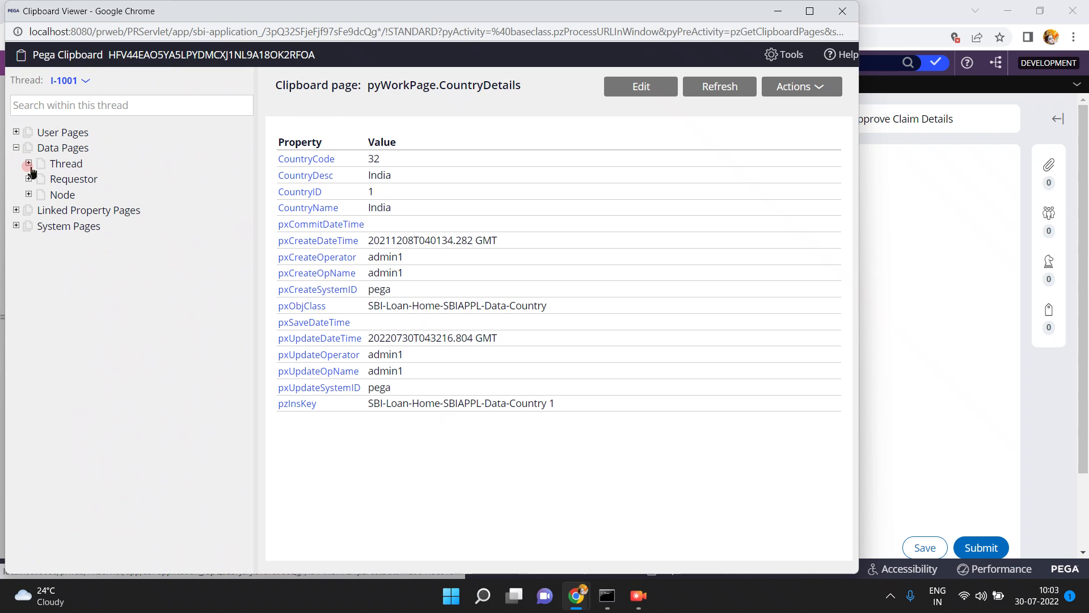
click(28, 164)
click(106, 283)
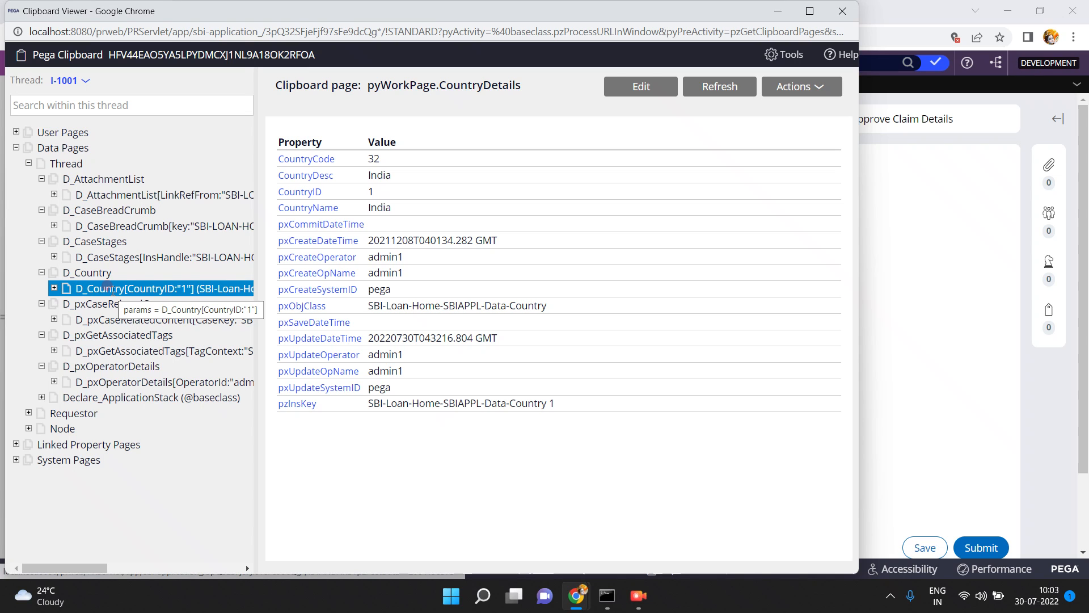
click(122, 303)
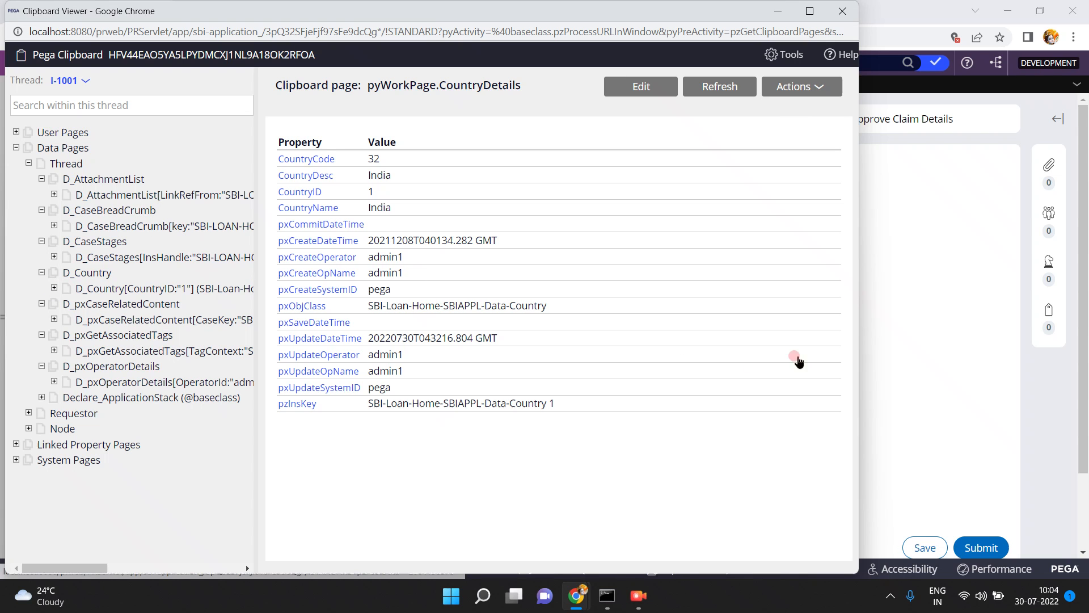
click(912, 314)
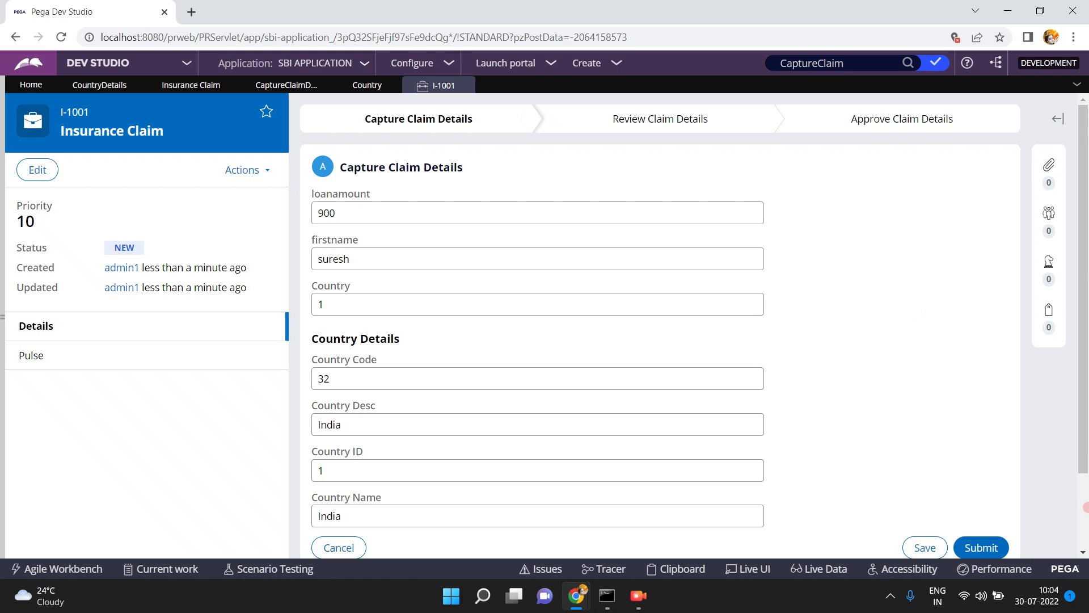
Save the Capture Claim Details entries and close the I-1001 case
scroll(1084, 507, down, 2)
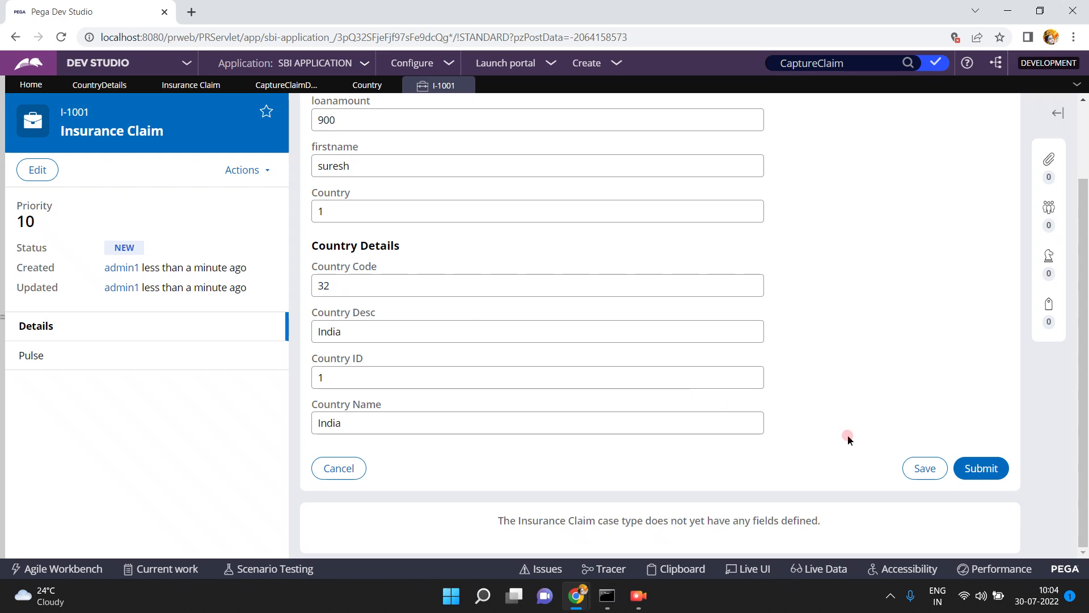
click(926, 468)
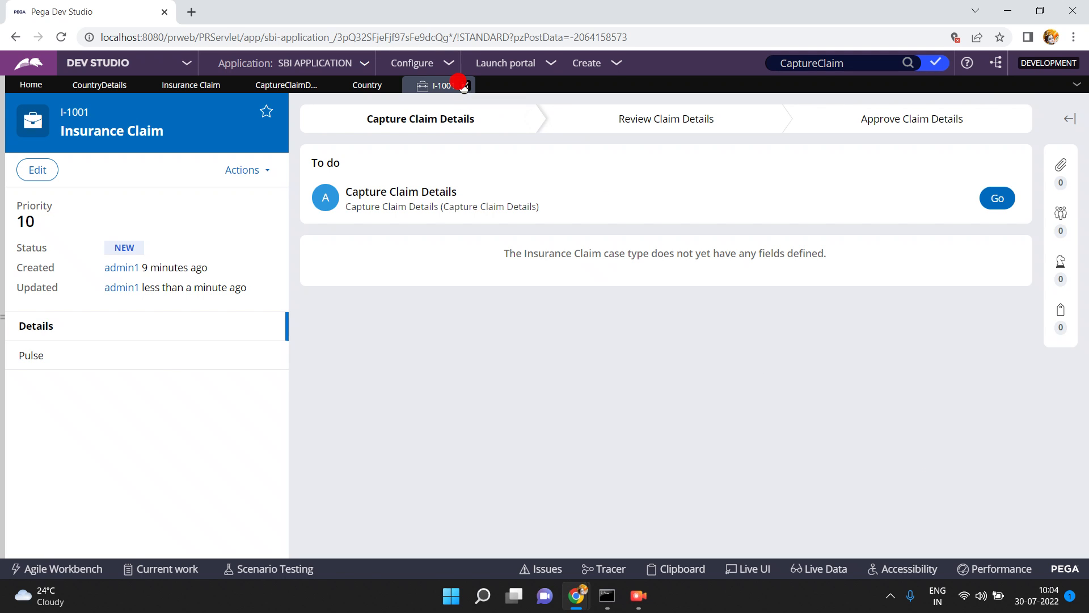
click(464, 85)
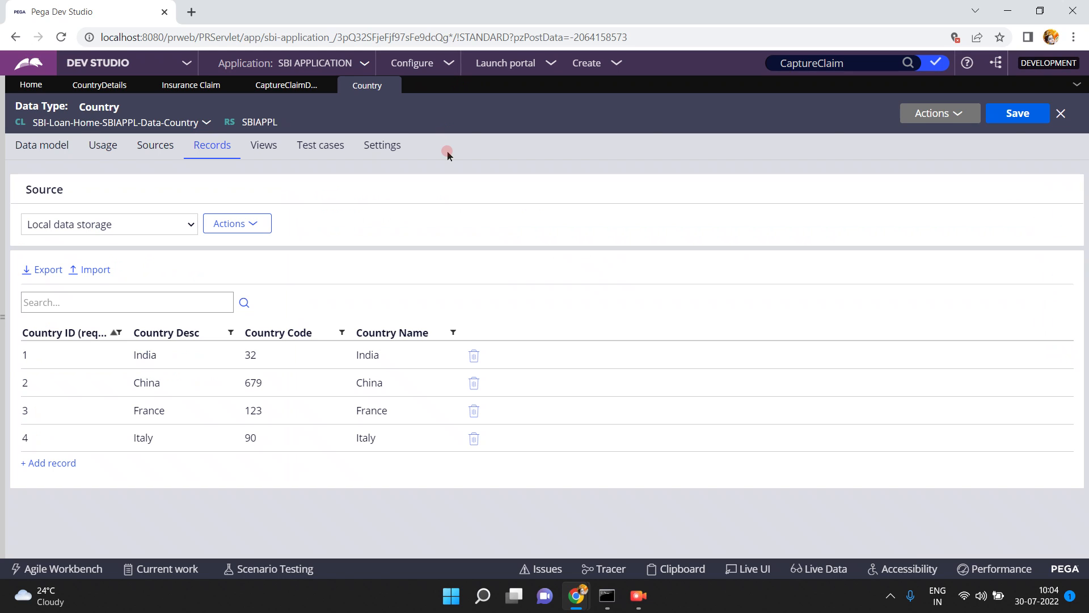
Set India's Country Code to 78 in the Country records and save the data type
double_click(274, 356)
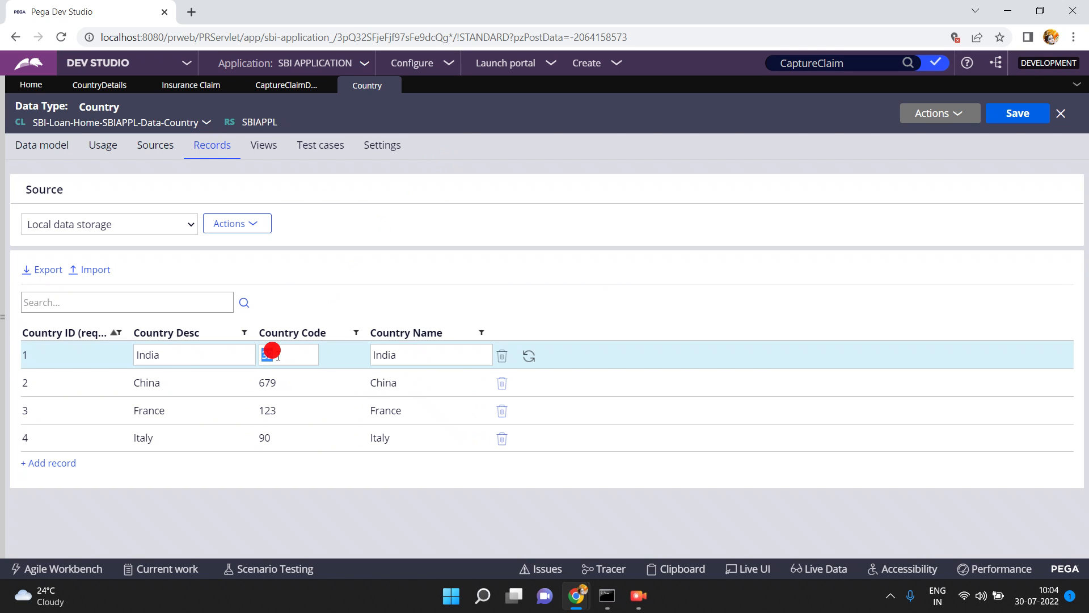
click(278, 356)
text(78)
double_click(291, 356)
text(78)
click(348, 511)
click(1022, 115)
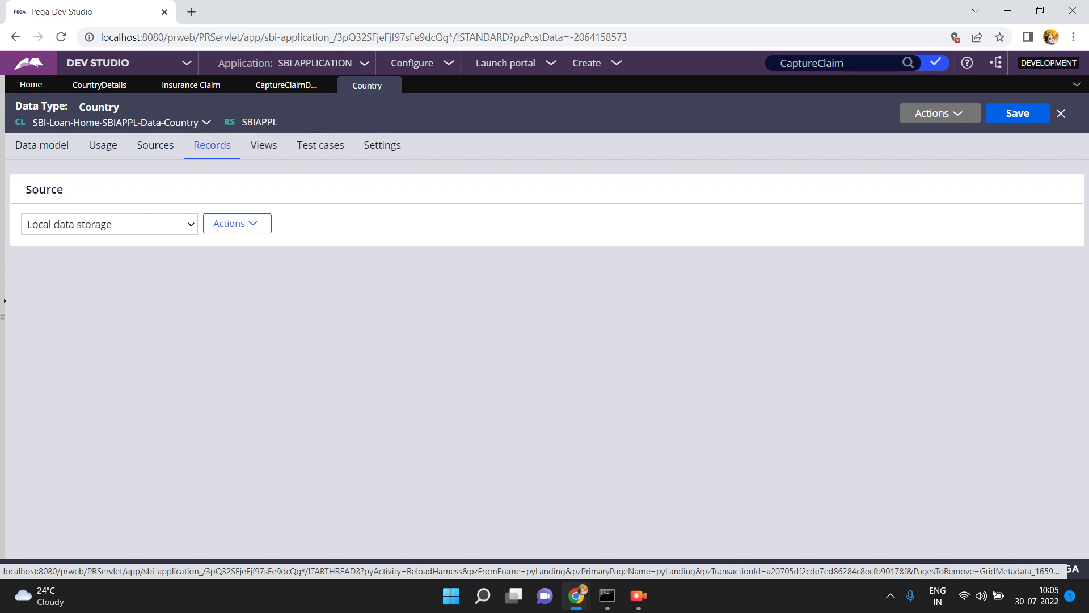
List the instances of the InsuranceClaim class from the application's classes and reopen case I-1001
click(3, 315)
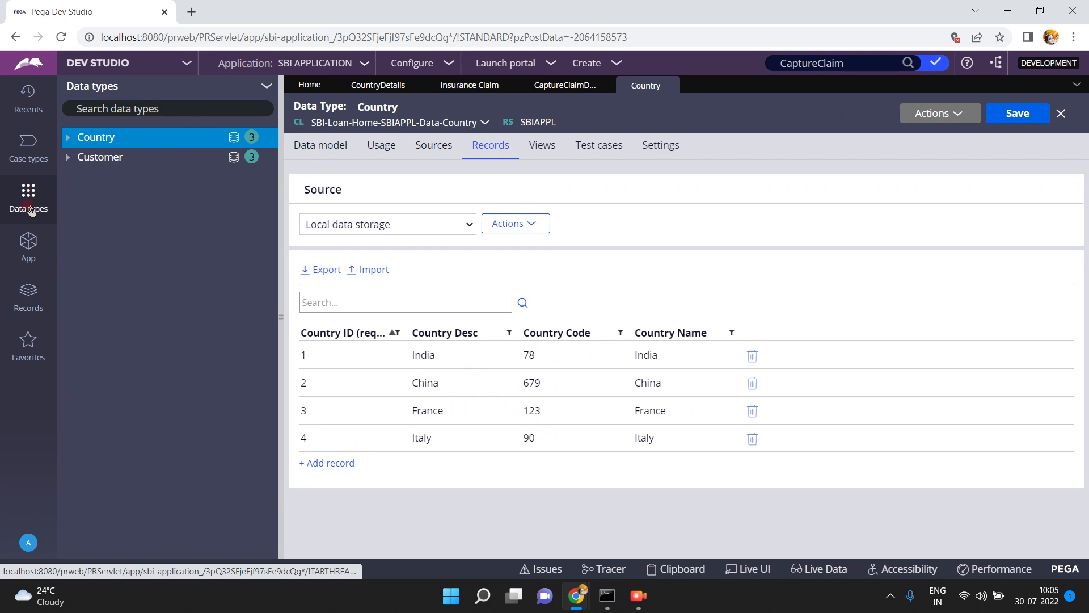
click(31, 252)
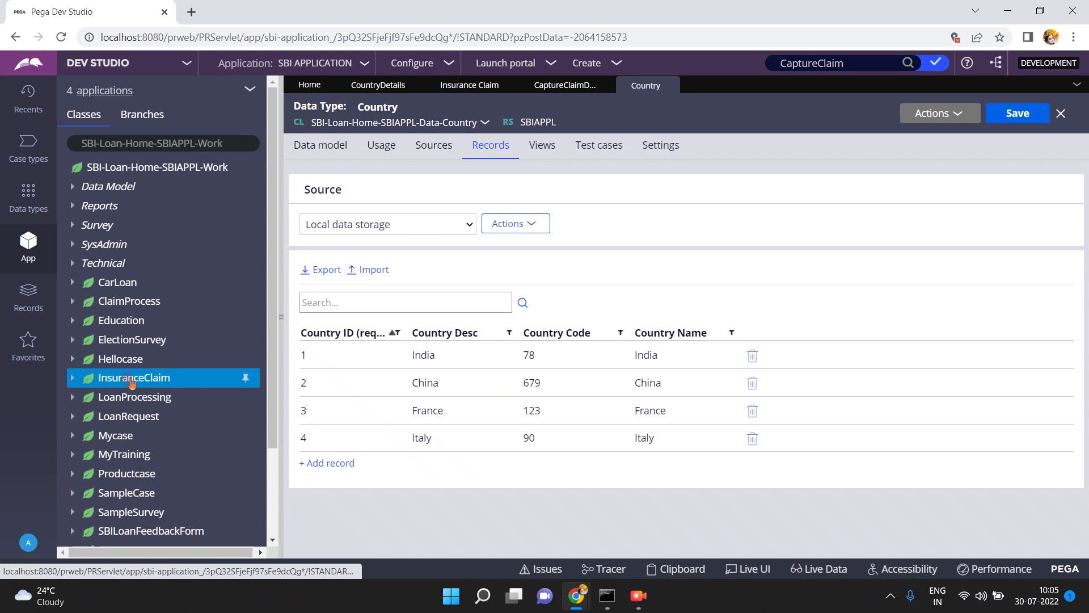
click(168, 369)
click(276, 315)
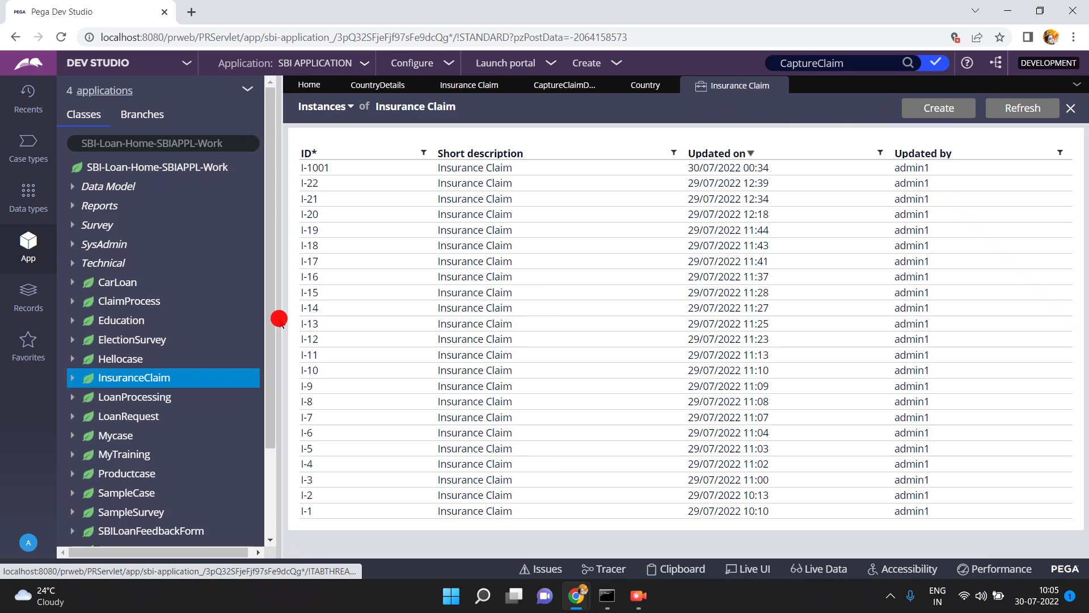
click(36, 166)
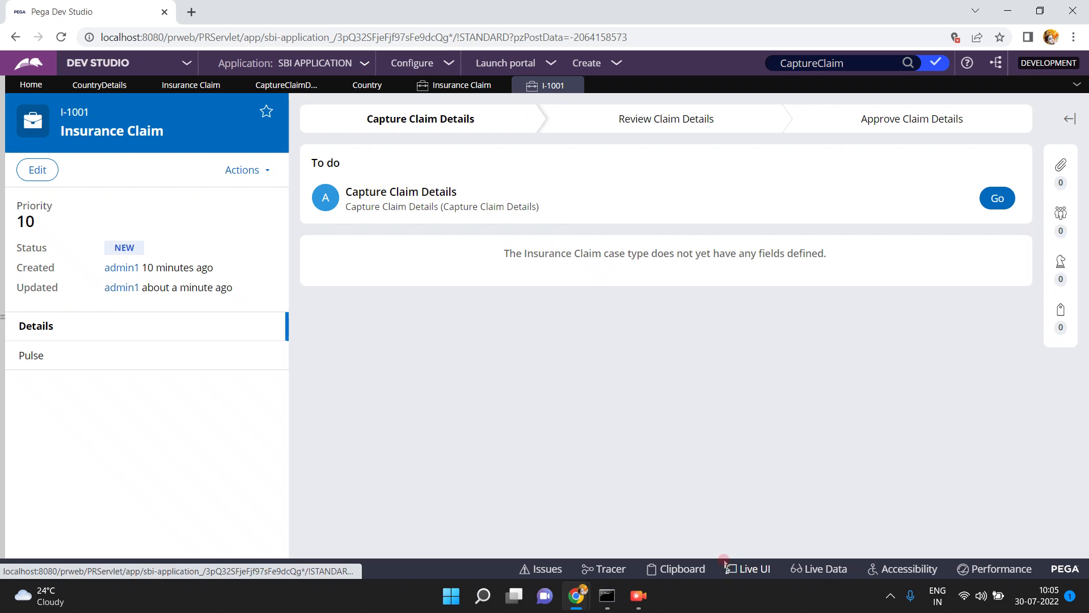
Inspect CountryDetails under pyWorkPage in the I-1001 clipboard, widening the page tree to read its full reference
click(686, 569)
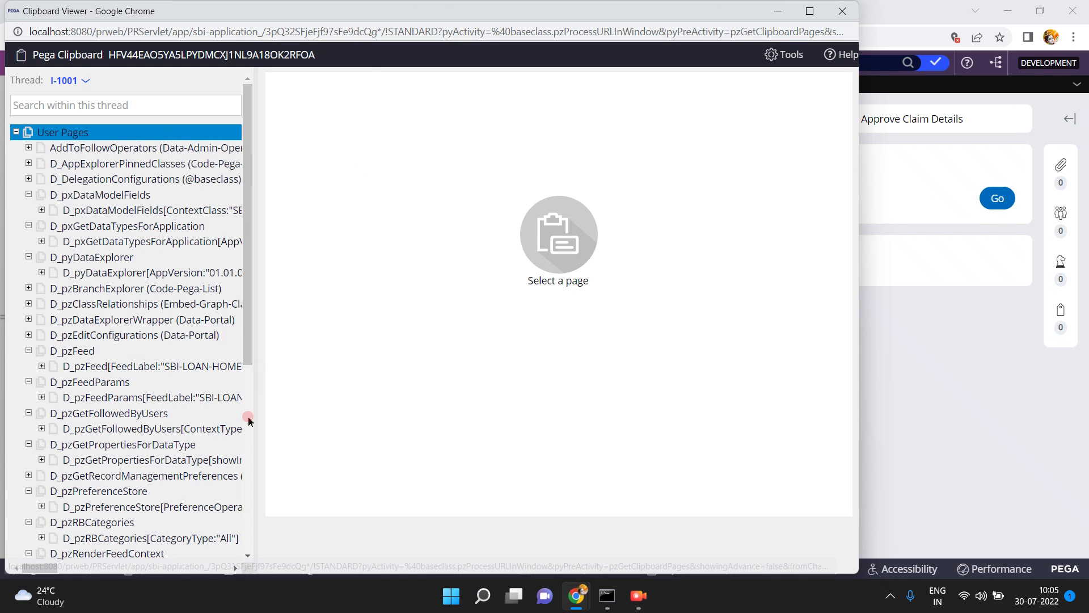
scroll(247, 430, down, 5)
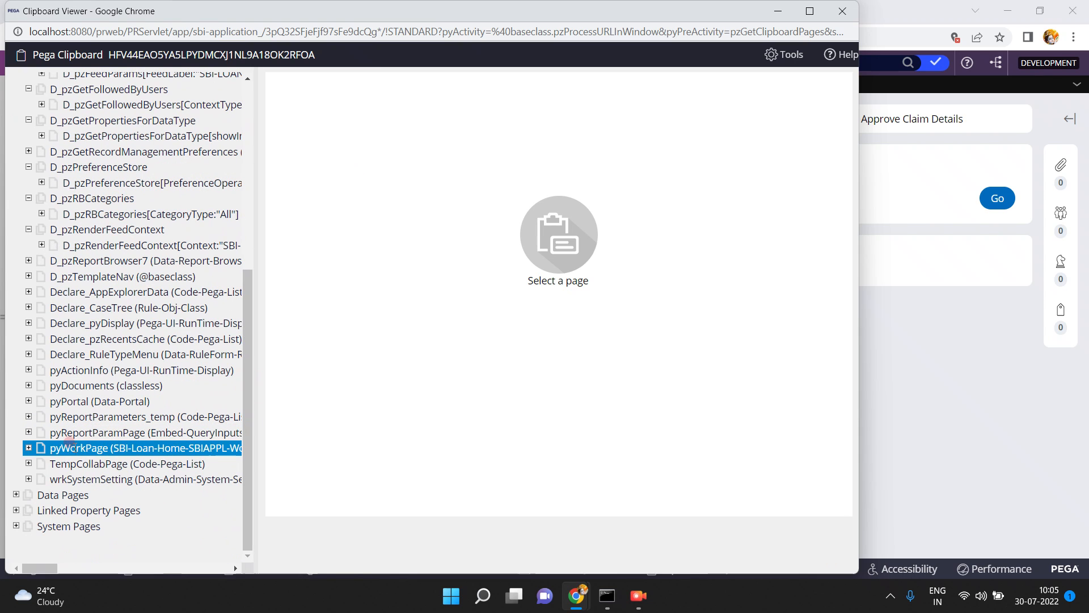
click(29, 447)
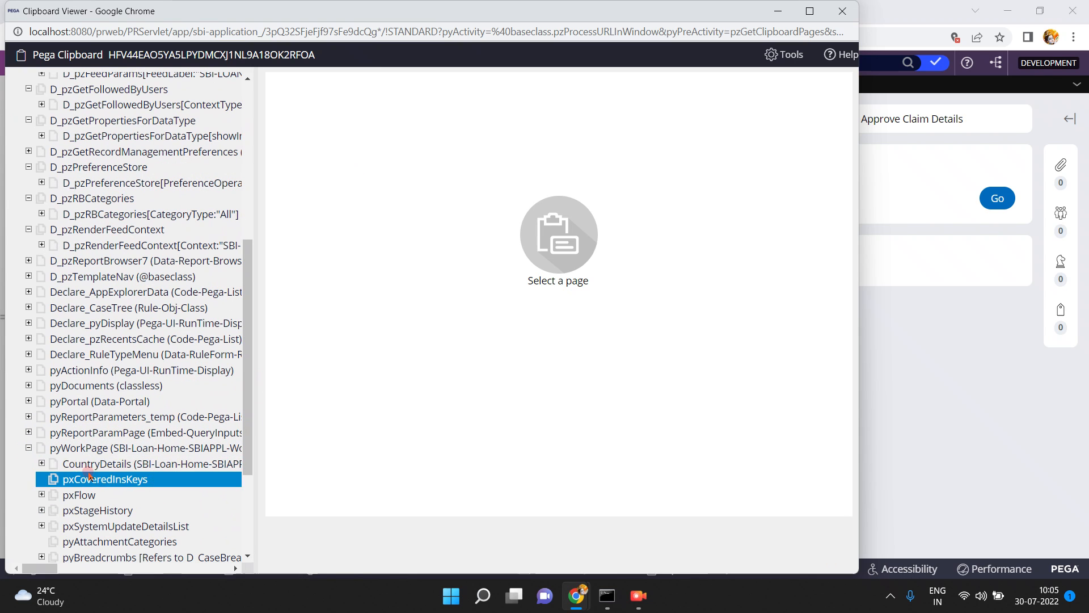
click(108, 464)
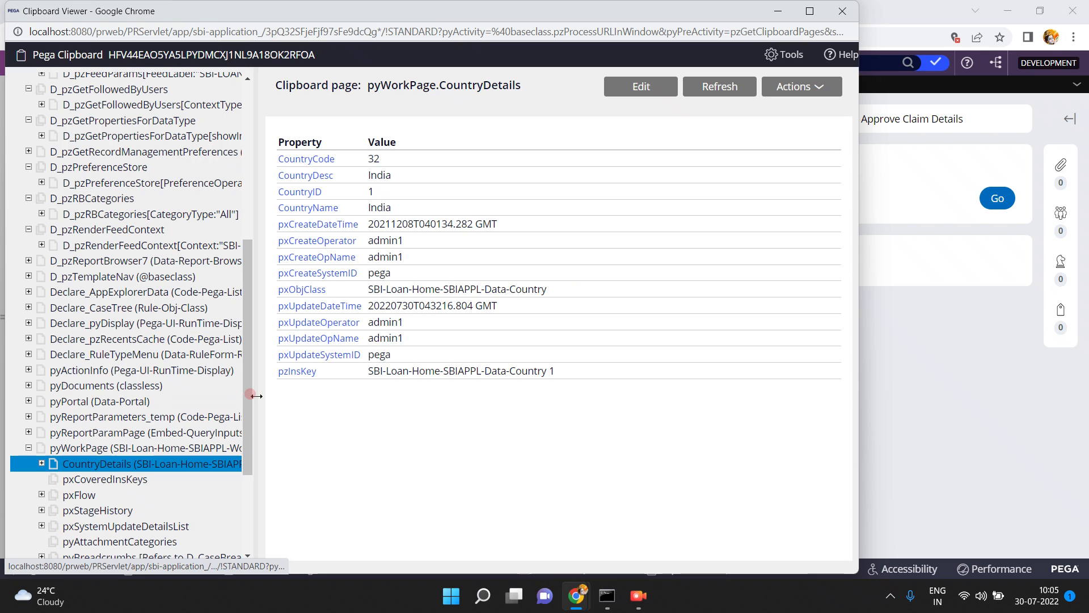
drag(256, 396, 576, 388)
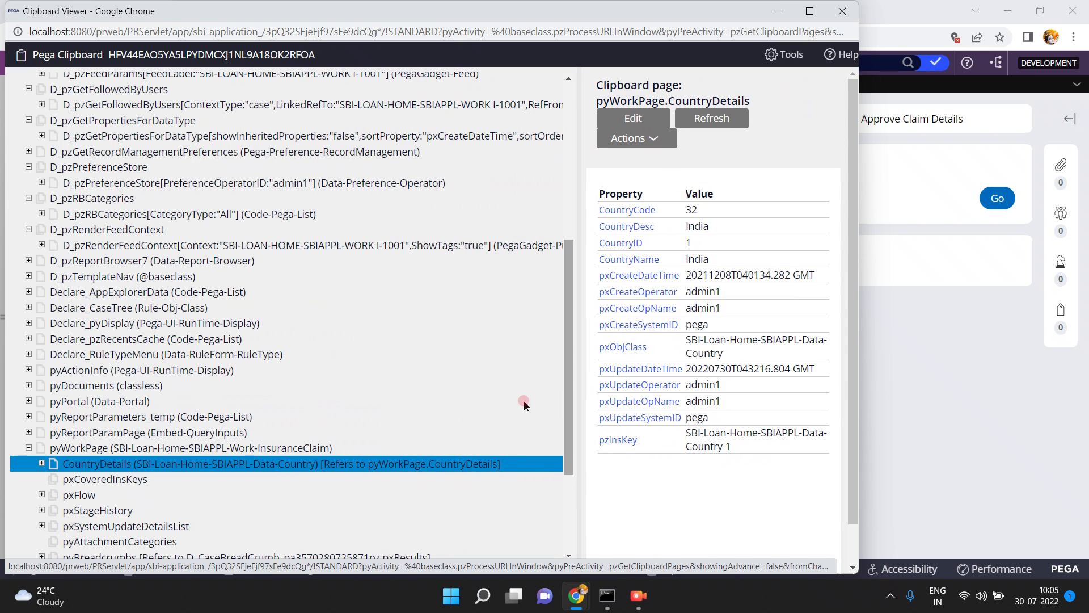
Minimise the Clipboard viewer and resume the Capture Claim Details assignment of case I-1001
click(781, 11)
click(997, 198)
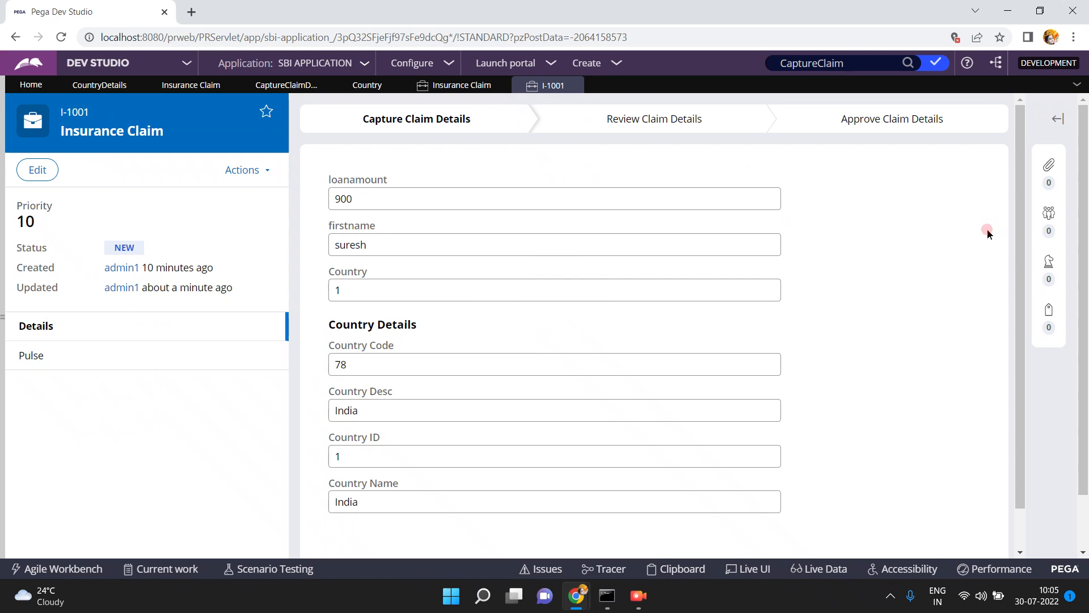
Check the Country Code value under Country Details in case I-1001
click(368, 368)
double_click(368, 368)
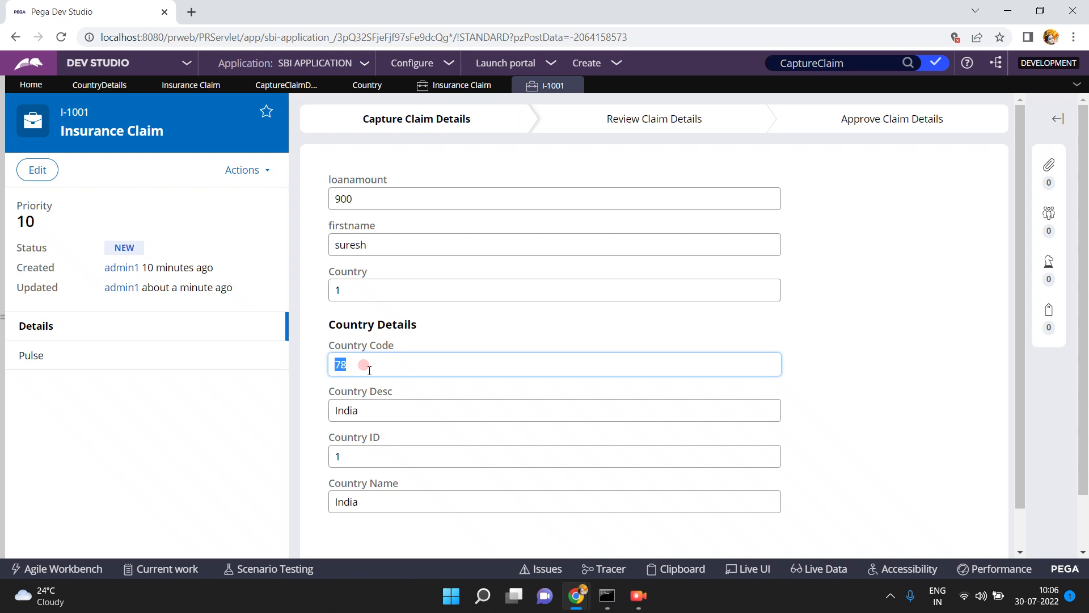
Set the CountryDetails property's data access to Copy data from a data page, check out the rule and save it
click(289, 85)
click(110, 85)
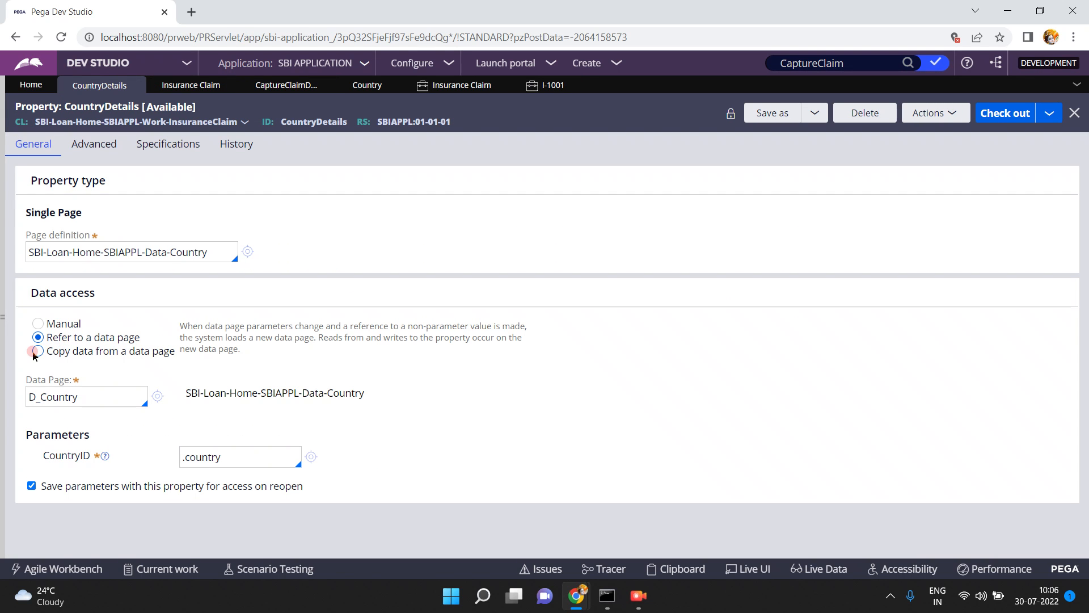
click(37, 352)
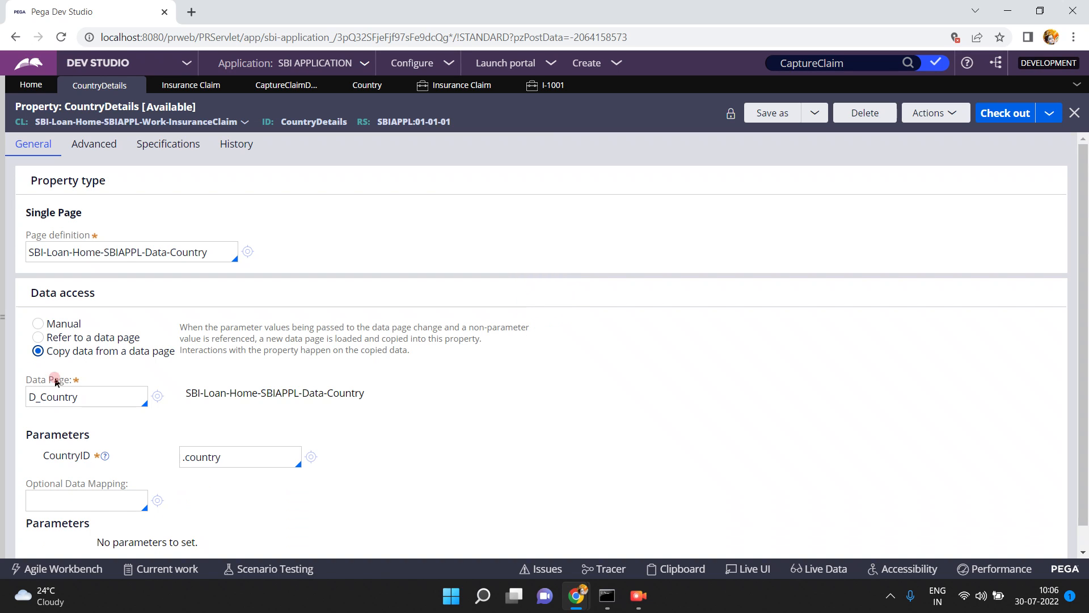
click(207, 501)
click(1004, 117)
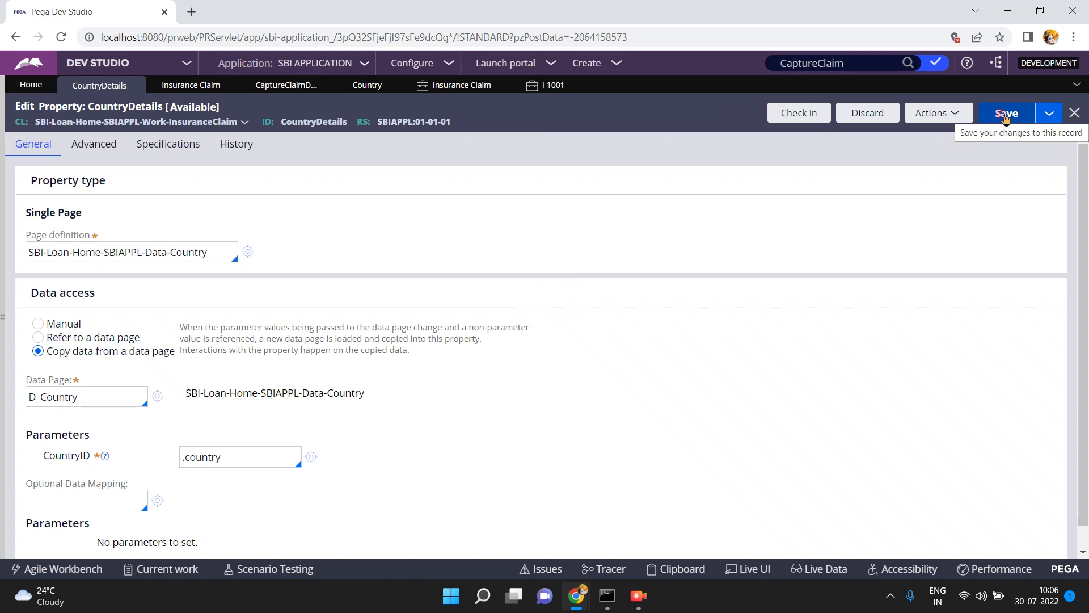
click(1005, 116)
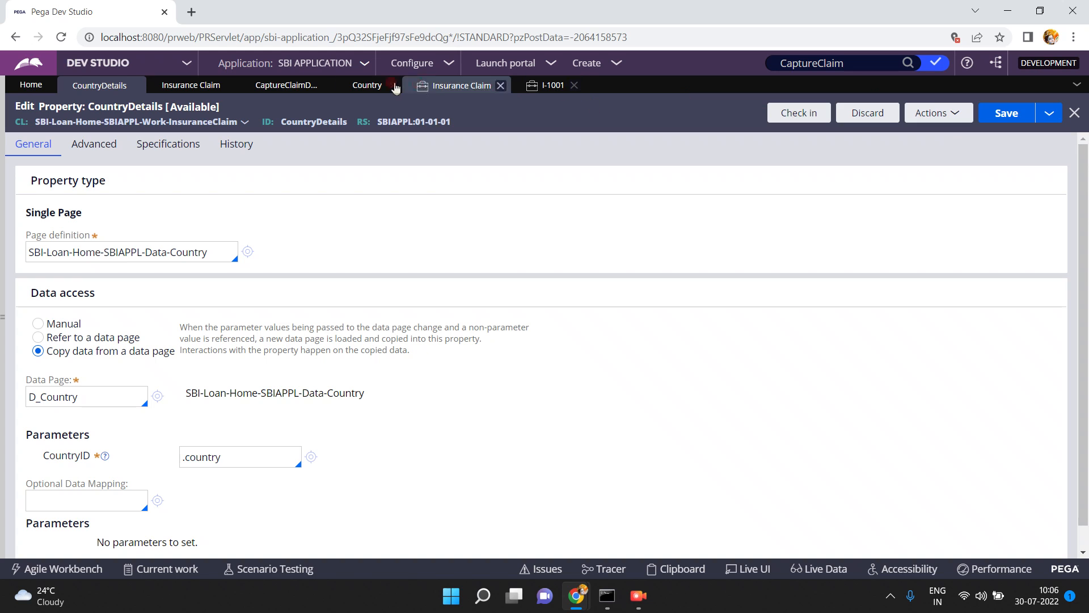
Save and run the Insurance Claim case type and fill in loanamount 7899, the claimant's first name and Country 3
click(221, 95)
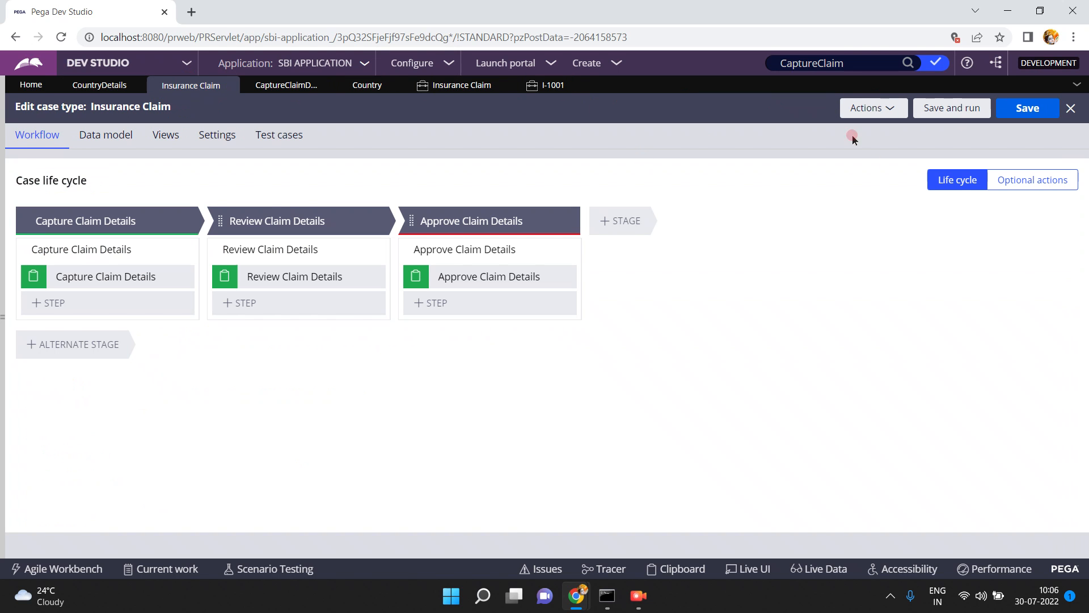
click(958, 108)
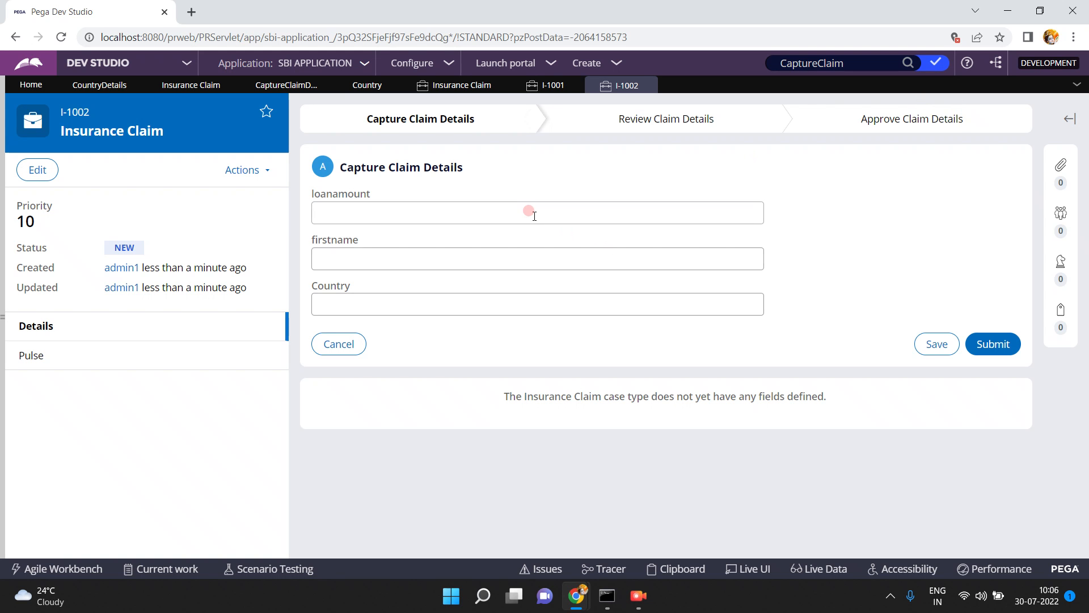
click(529, 213)
text(7899)
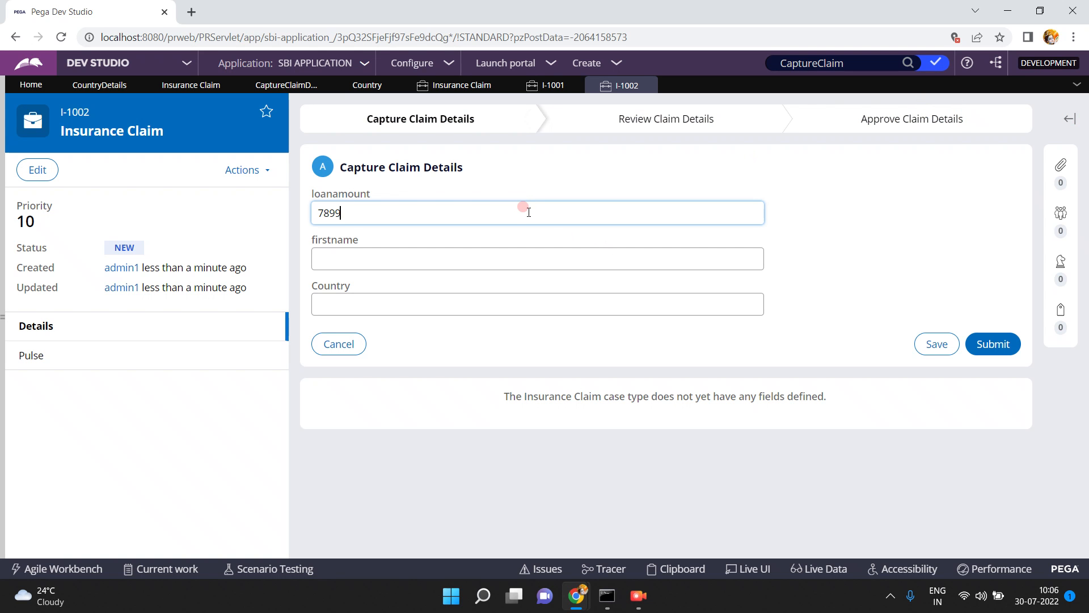
key(Tab)
text(ramesh)
key(Tab)
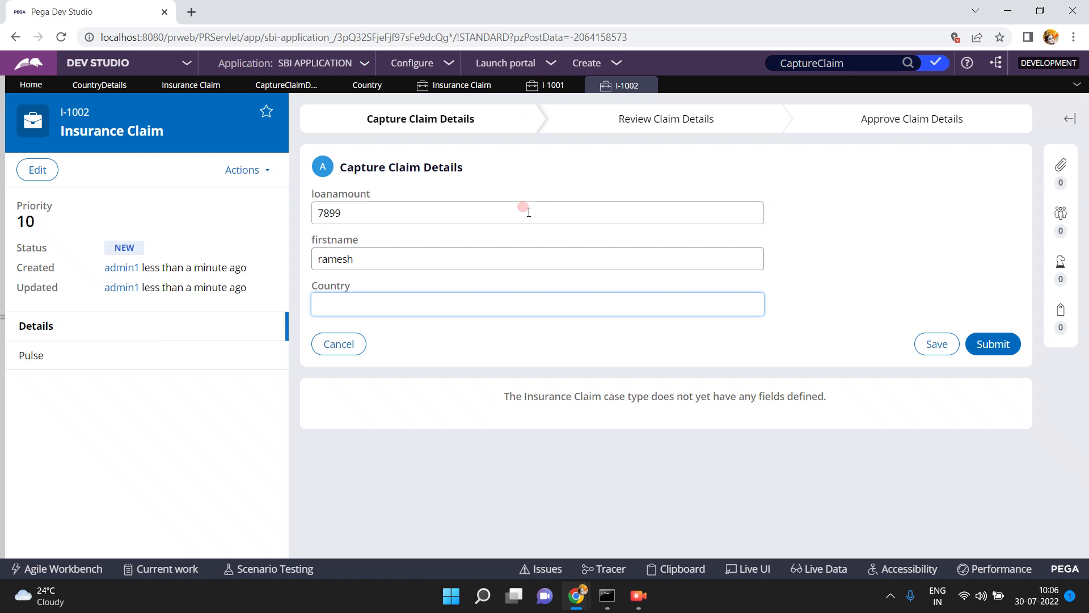
text(3)
key(Tab)
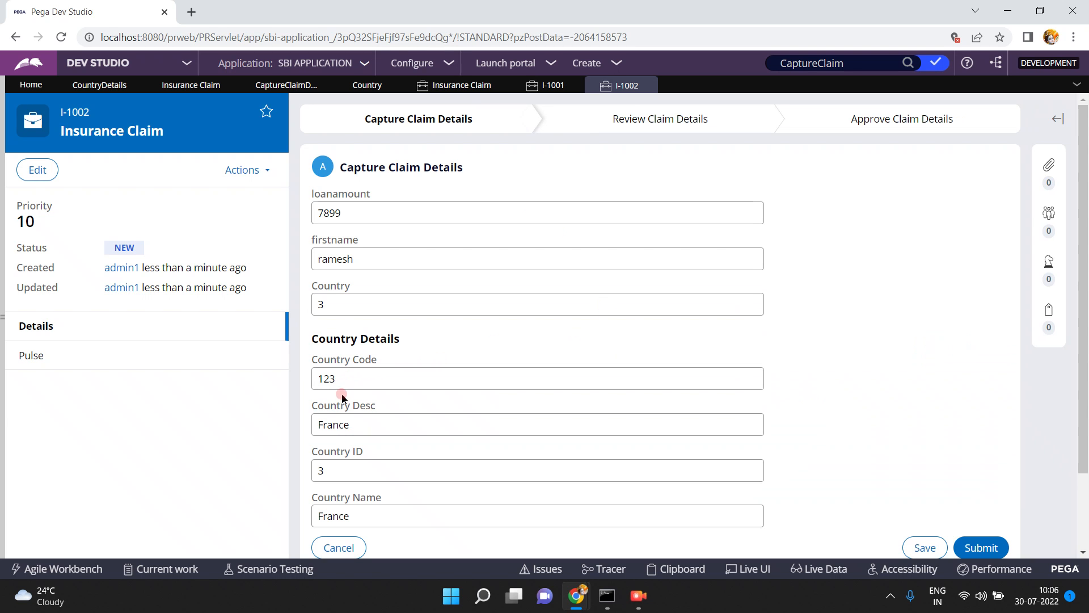
Inspect CountryDetails under pyWorkPage in the I-1002 clipboard, widening the page tree to read its full entry
click(675, 567)
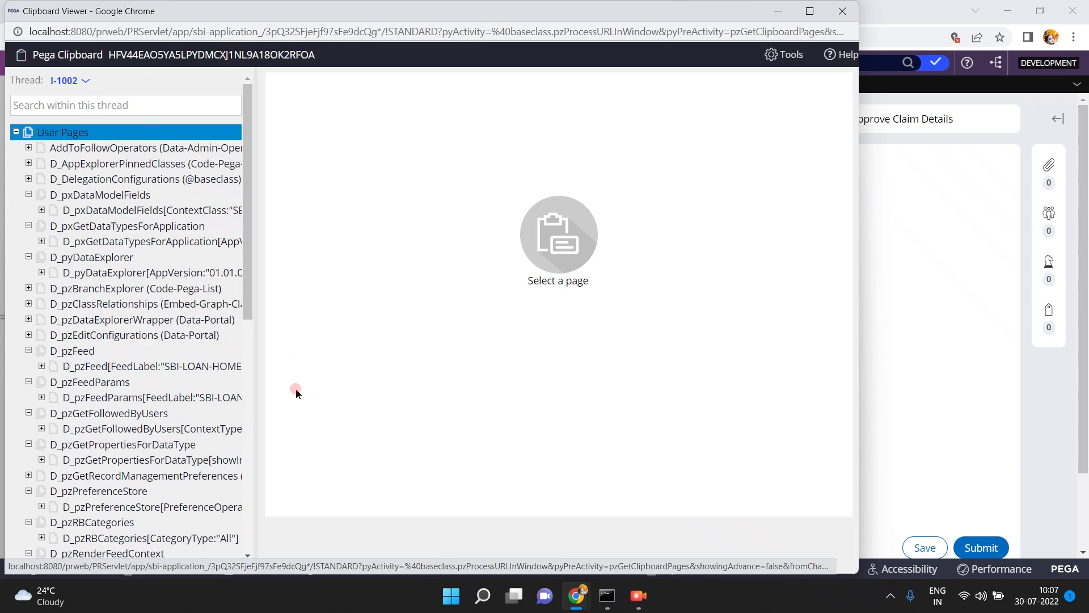
click(248, 427)
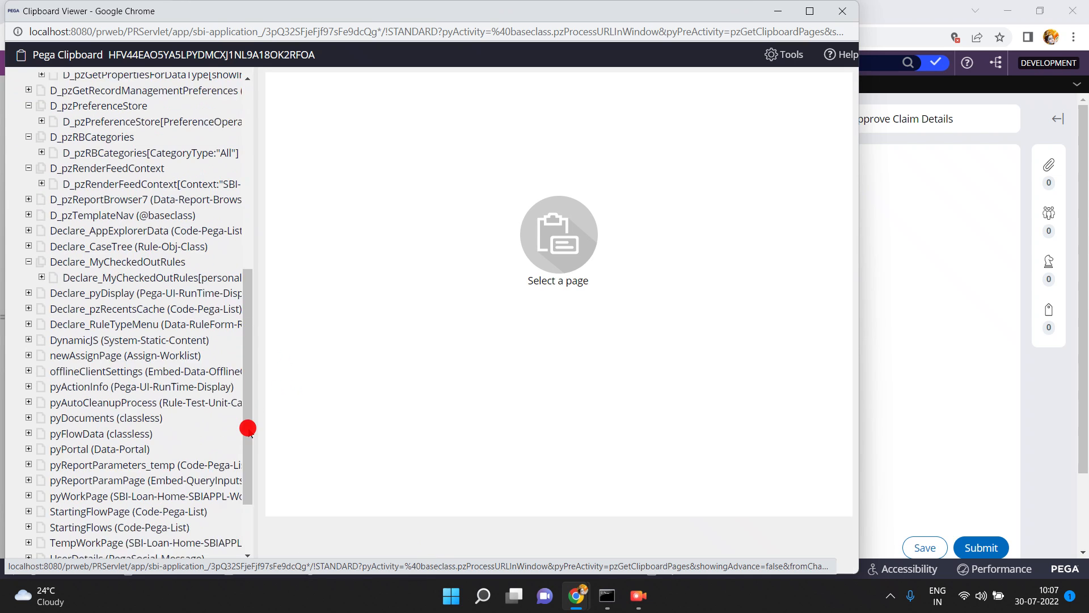
click(28, 453)
click(51, 468)
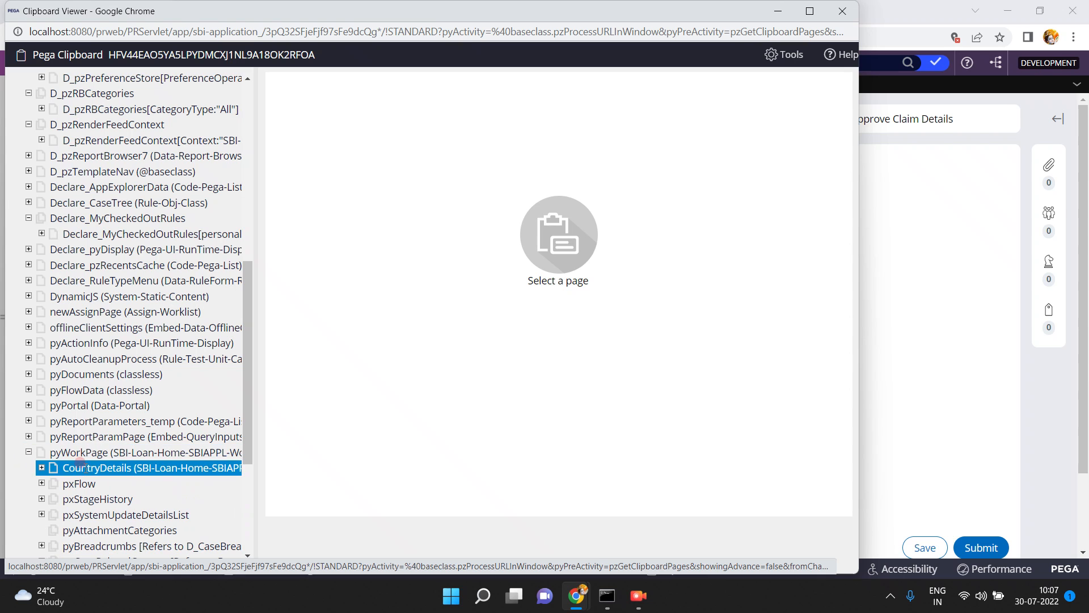
drag(251, 391, 558, 379)
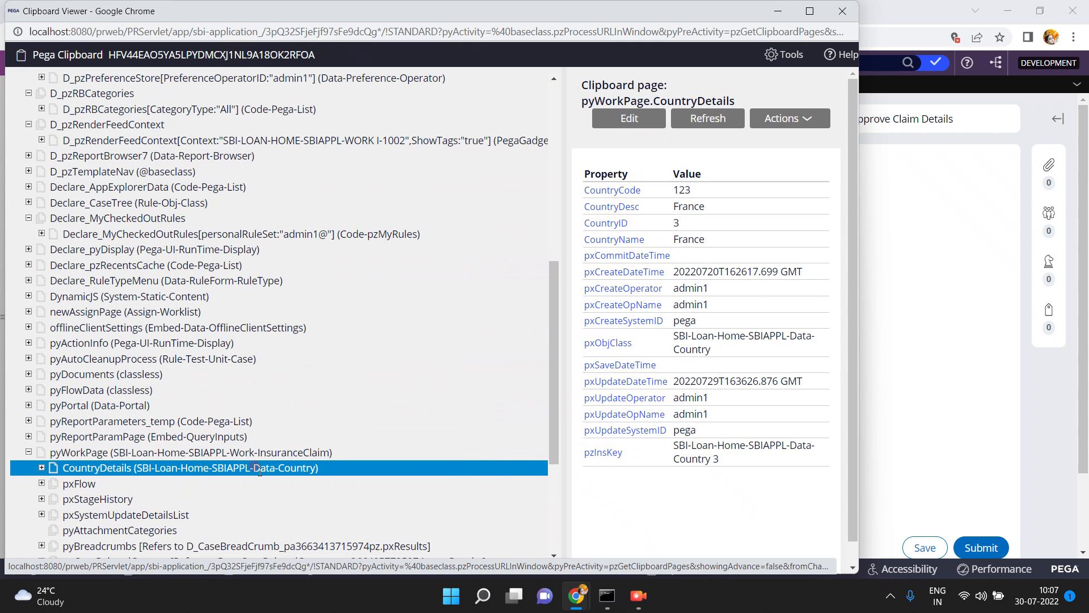
click(160, 483)
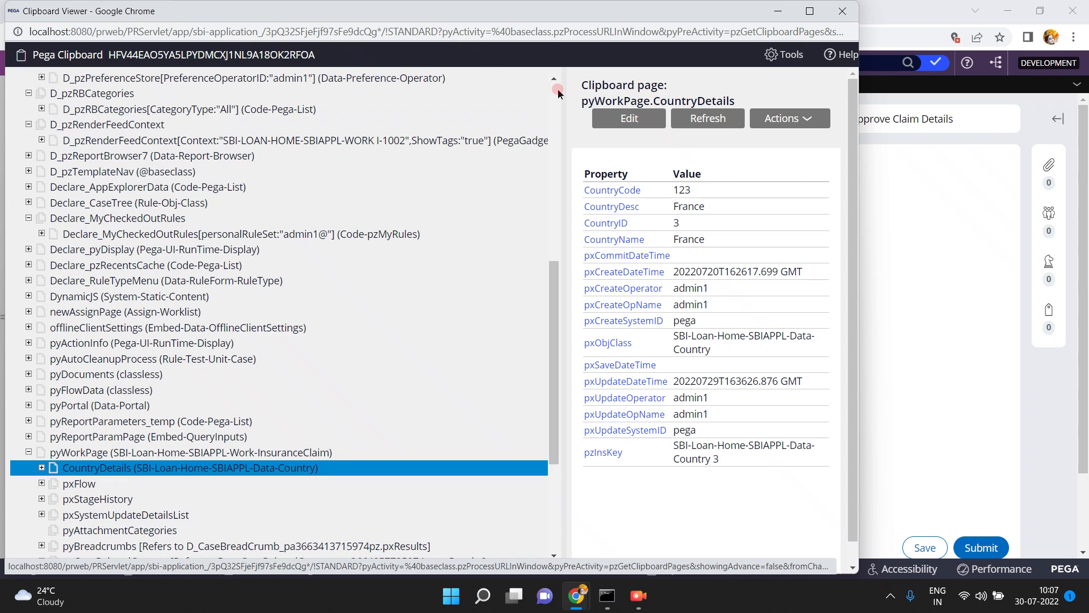
Expand the D_Country data page for CountryID 3 under the Thread data pages in the I-1002 clipboard
click(558, 92)
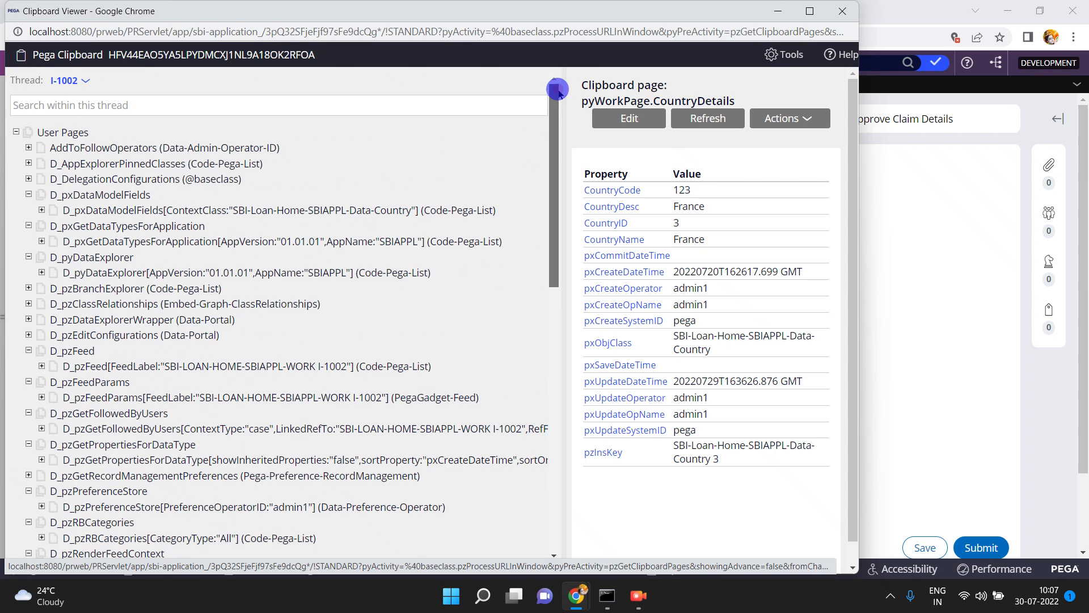
click(17, 133)
click(16, 148)
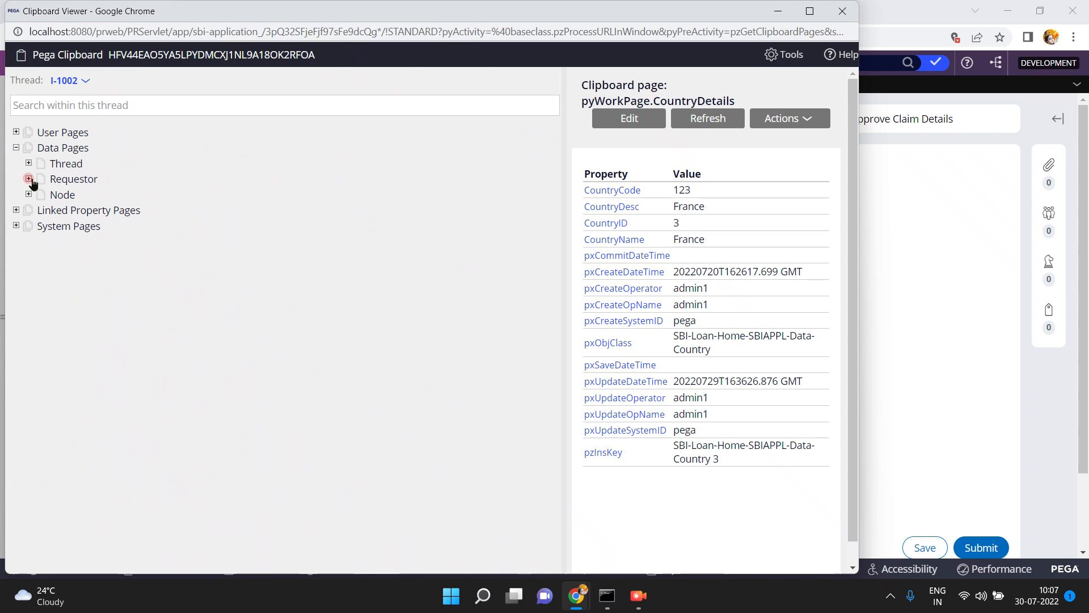
click(28, 163)
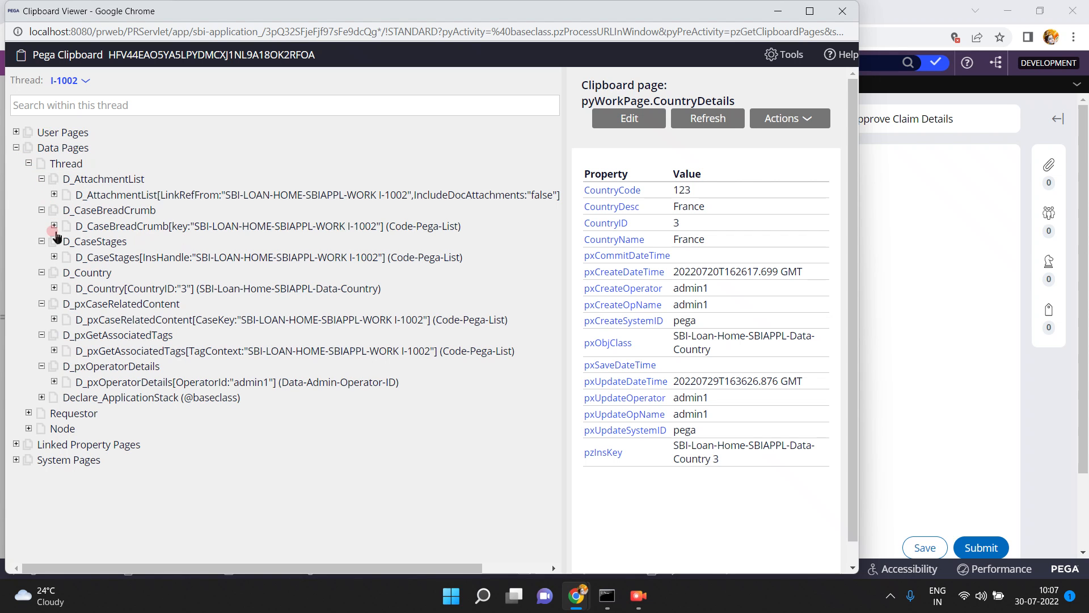
click(80, 274)
click(54, 288)
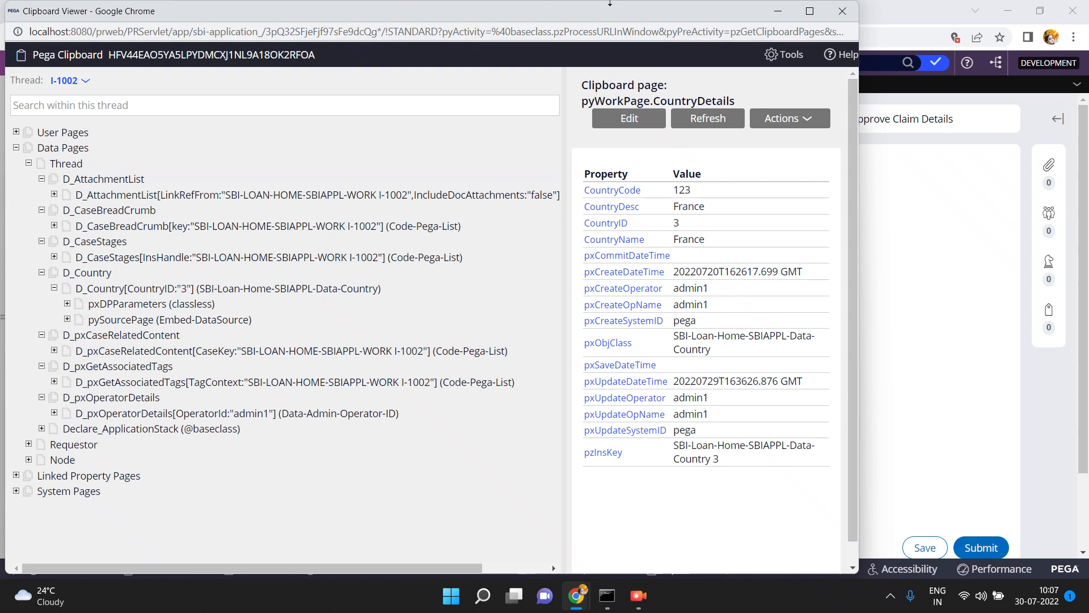
Minimise the Clipboard viewer, then save and close case I-1002
click(778, 13)
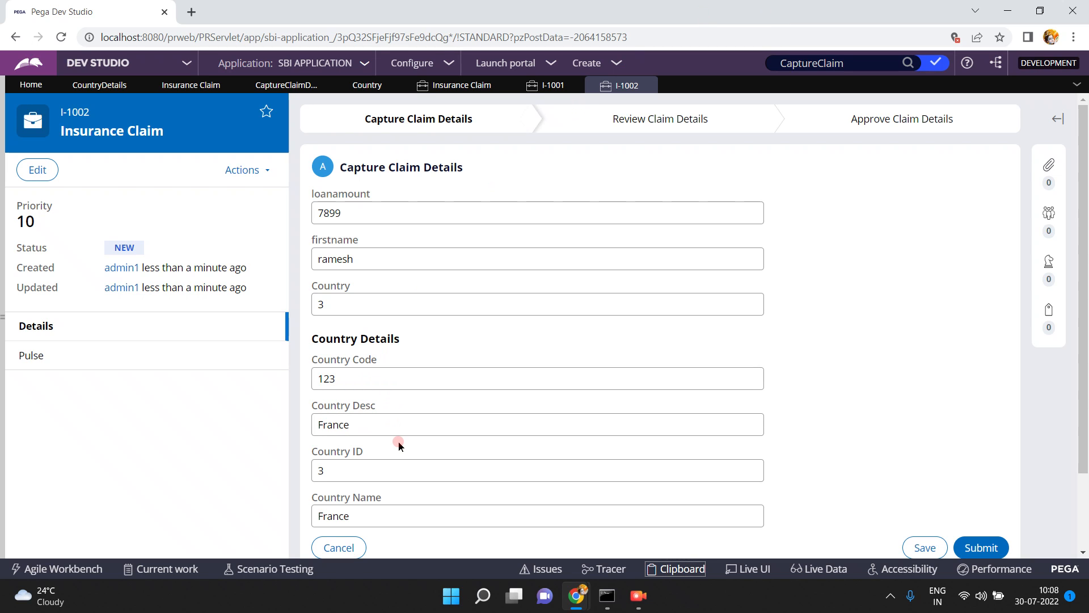
click(924, 548)
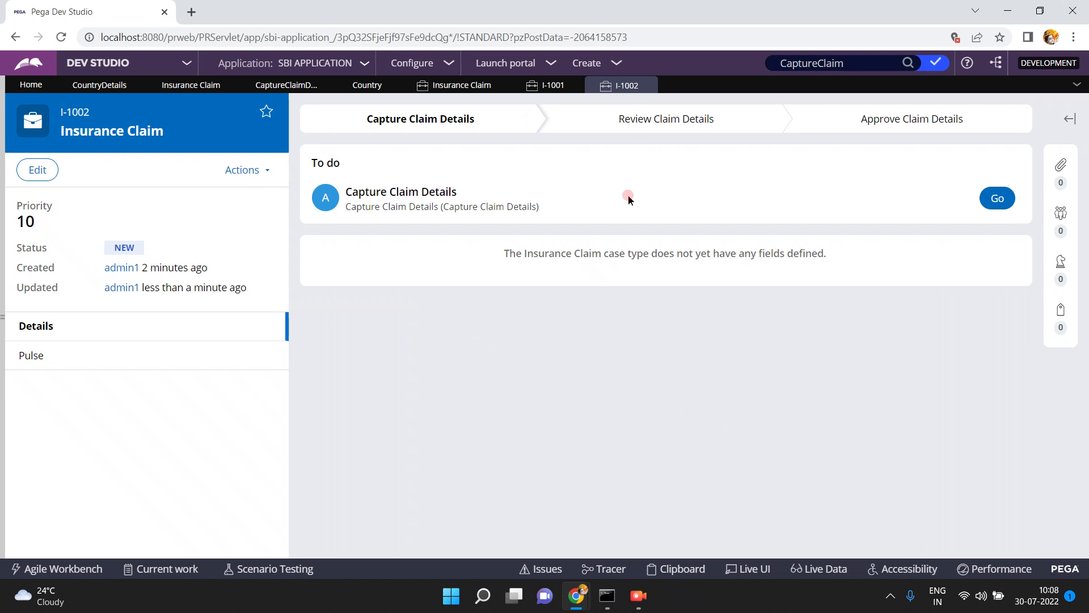
click(647, 85)
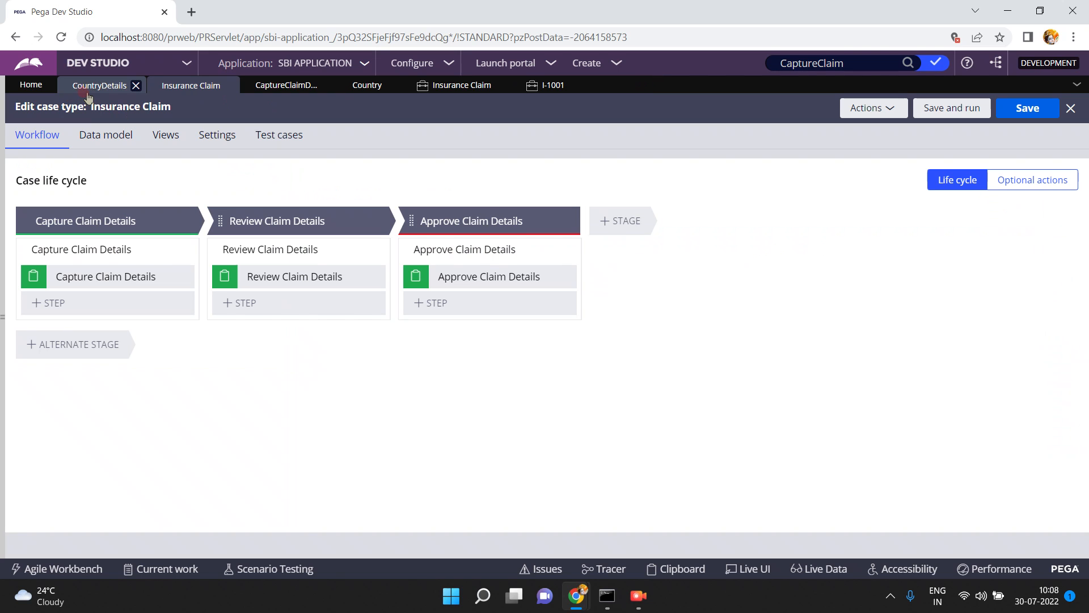
Set France's Country Code to 345 in the Country records and save the data type
click(363, 88)
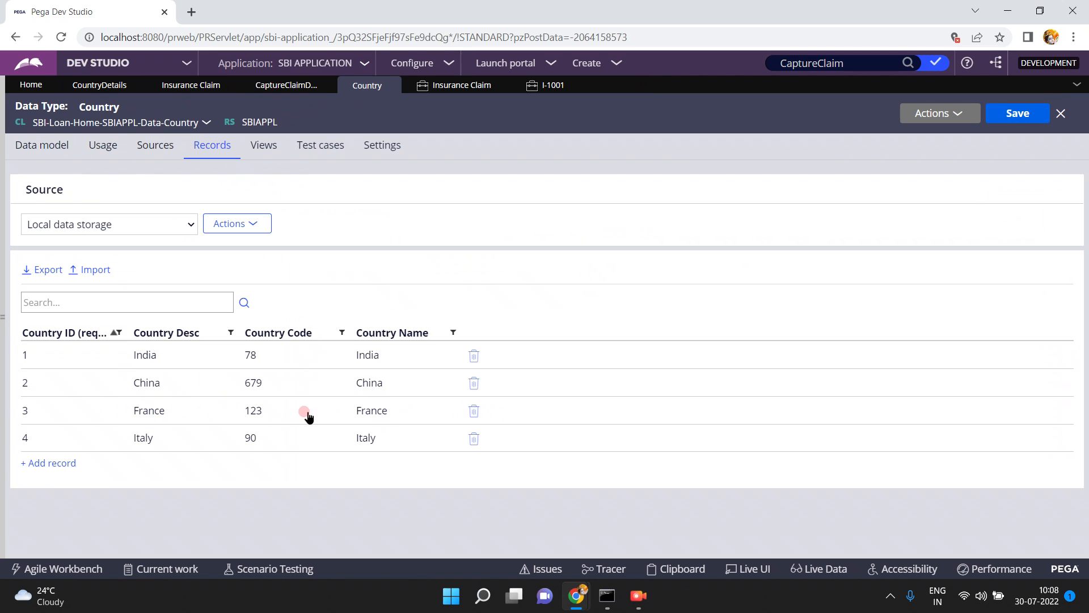
click(259, 406)
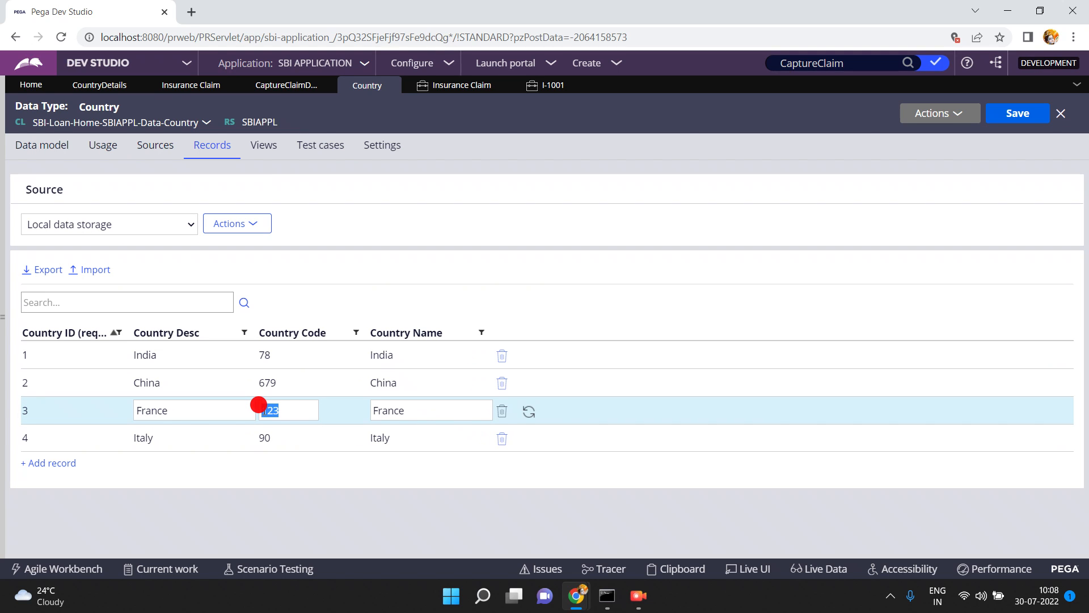
key(BackSpace)
text(345)
click(1019, 114)
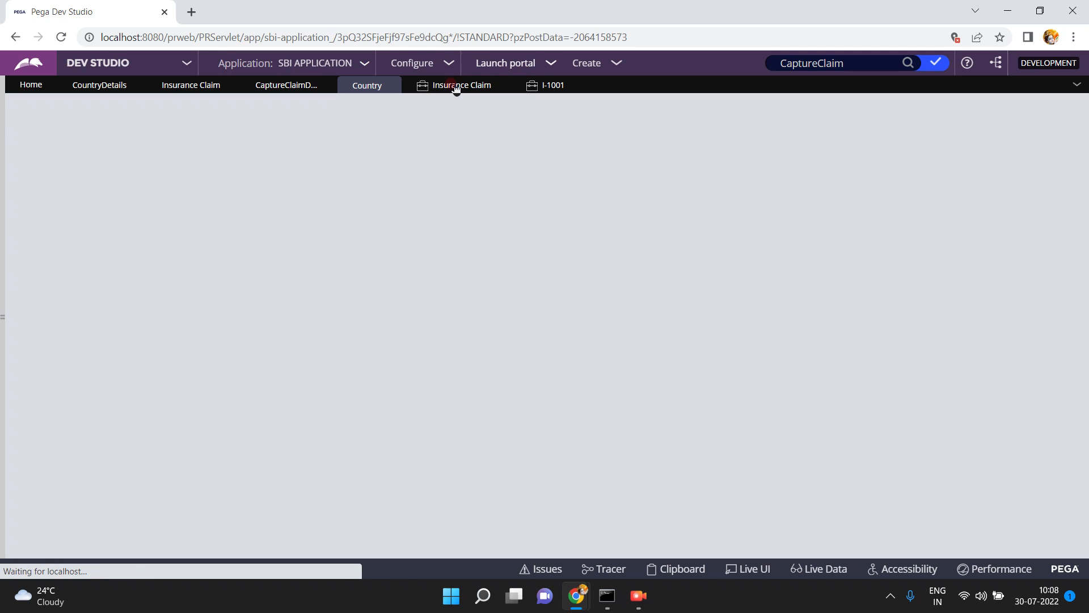
Refresh the Insurance Claim instances list, reopen case I-1002 and resume its Capture Claim Details assignment
click(454, 85)
click(1014, 109)
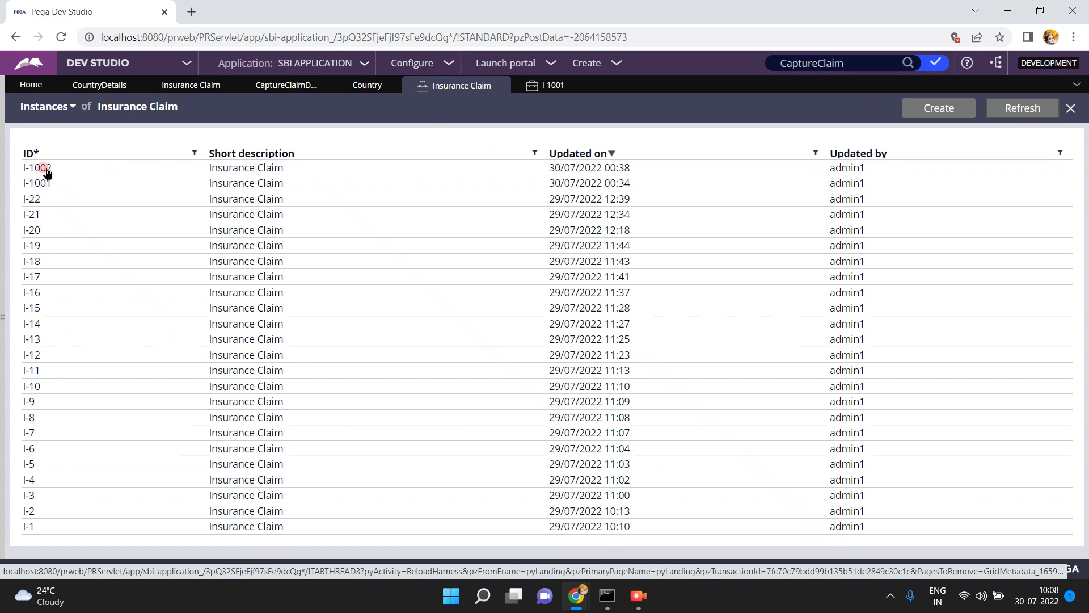
click(47, 167)
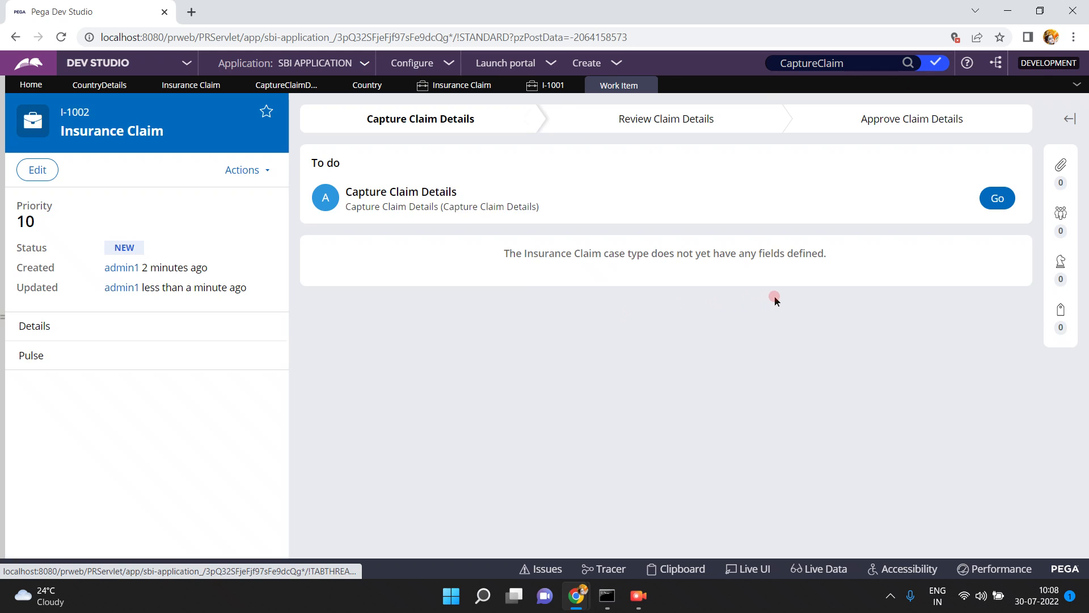
click(998, 199)
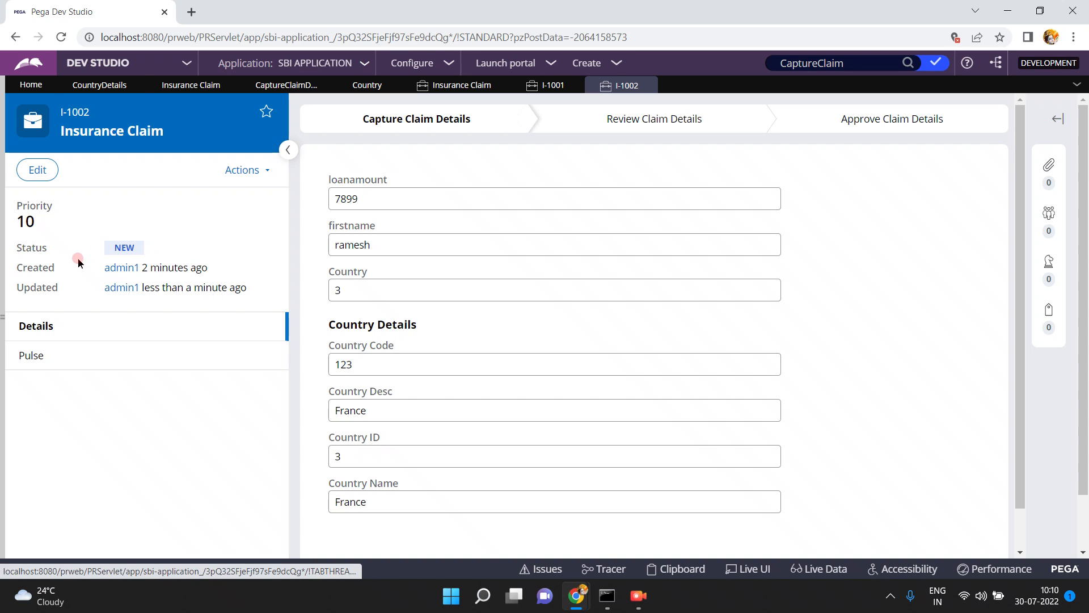
Review the CountryDetails property rule's data access settings and switch the Clipboard viewer to the I-1002 thread
click(93, 87)
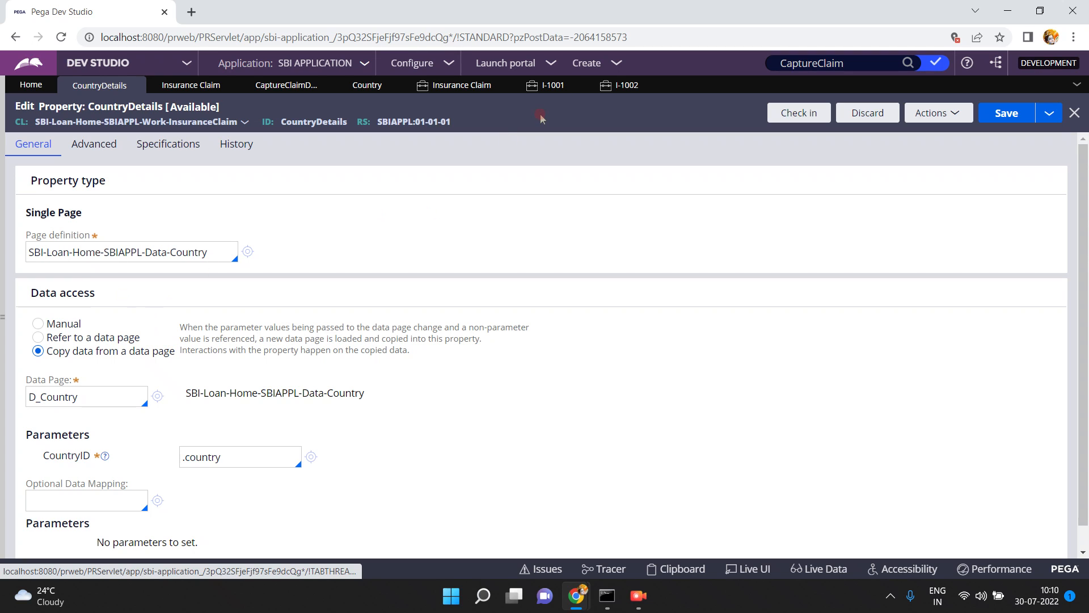
click(675, 569)
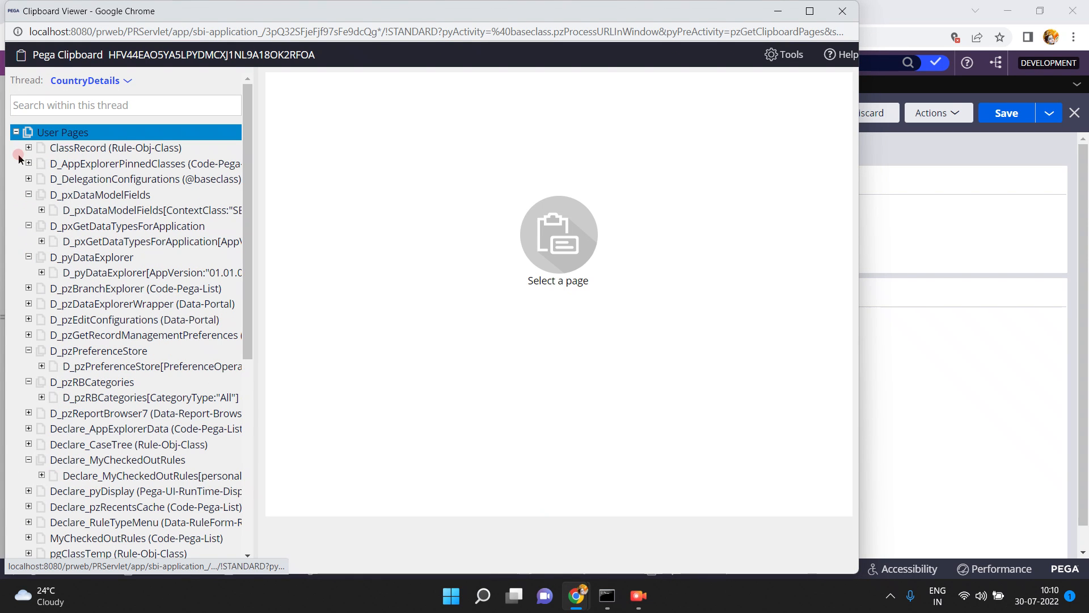
click(16, 131)
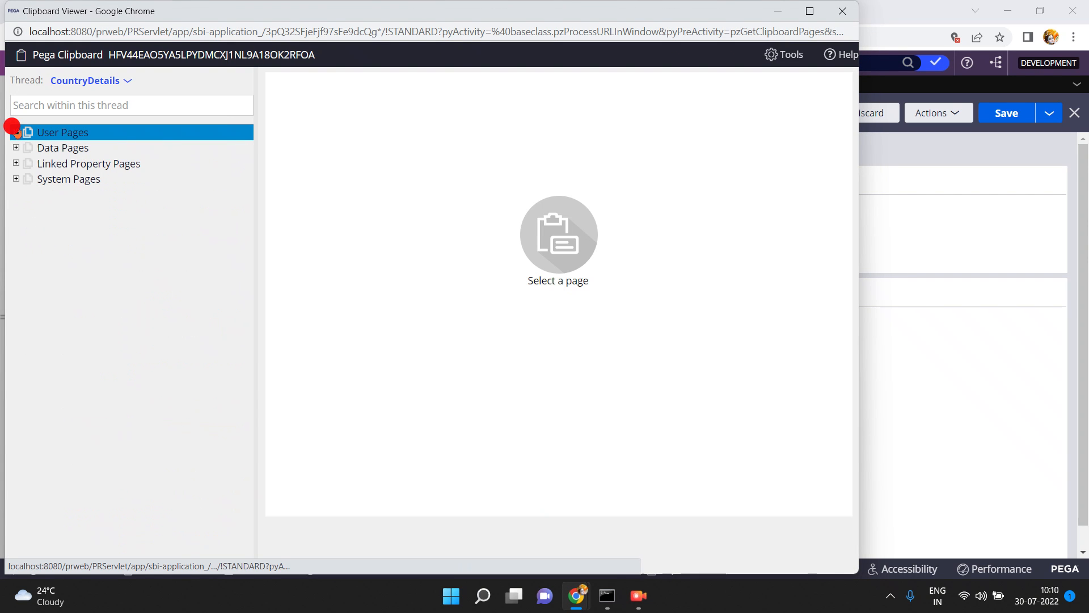
click(16, 148)
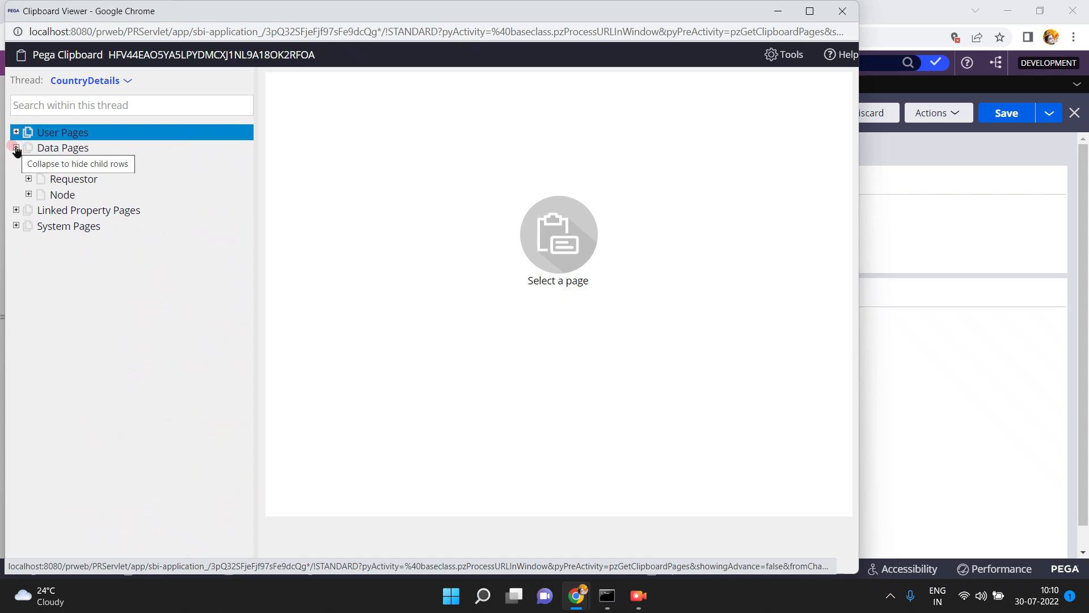
click(16, 148)
click(127, 80)
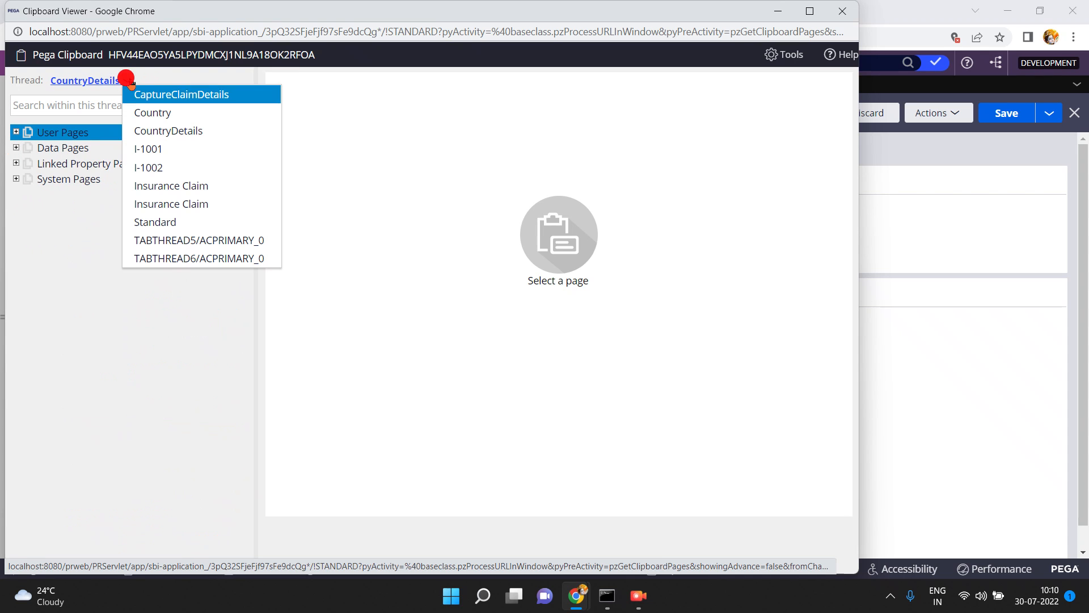
click(145, 168)
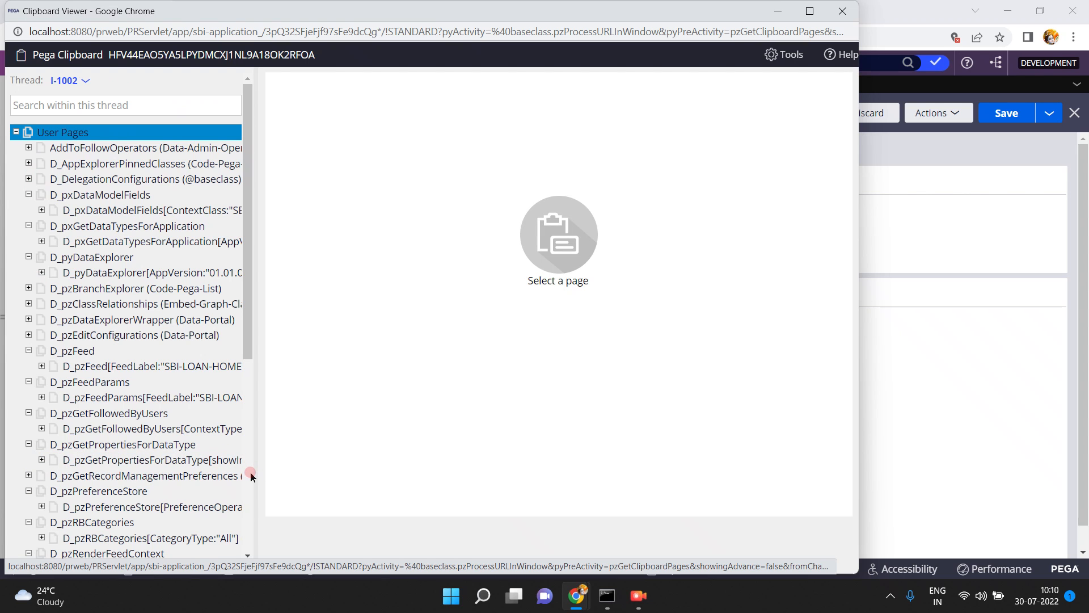
Inspect the CountryDetails page embedded in pyWorkPage for the I-1002 thread
click(249, 475)
click(29, 464)
click(94, 480)
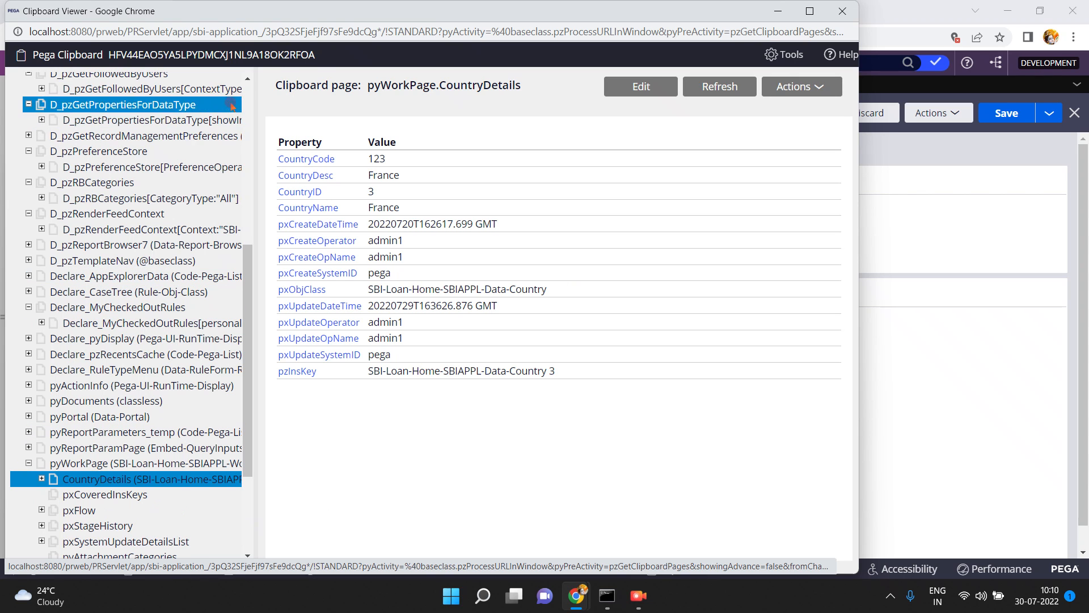
Collapse User Pages in the clipboard tree, expand Data Pages and select Linked Property Pages to check for linked country data
click(250, 98)
click(15, 134)
click(16, 147)
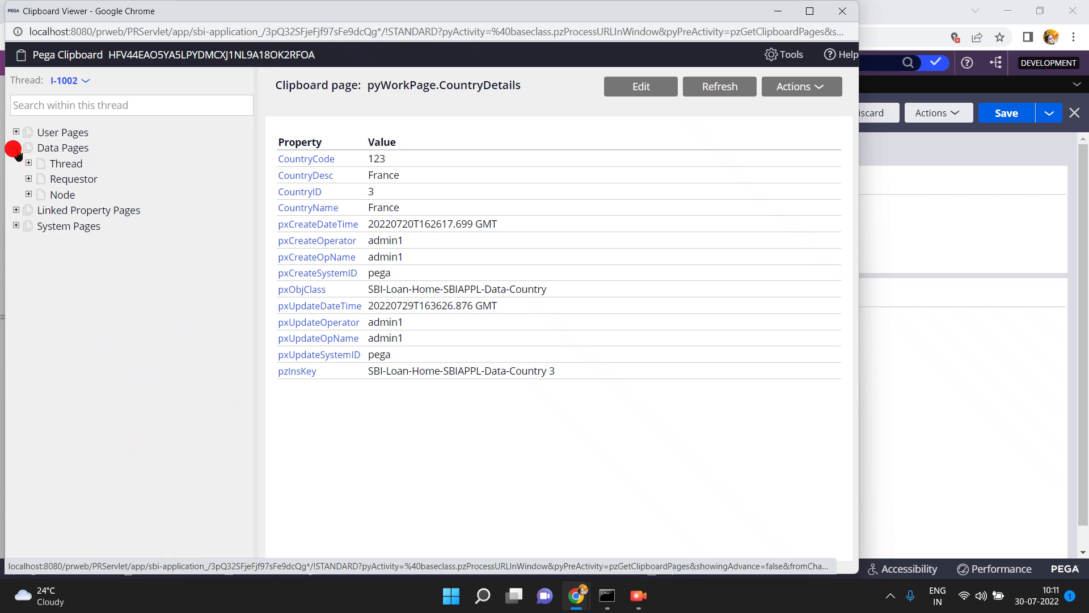
click(94, 211)
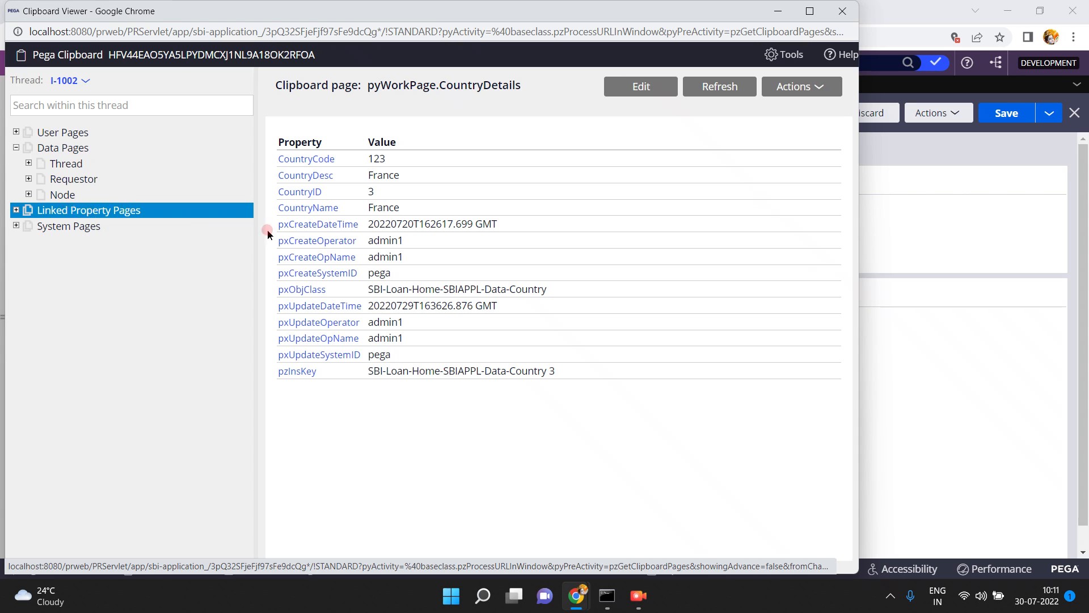
Return to the CountryDetails property rule and review the data page named in its copy data access settings
click(906, 252)
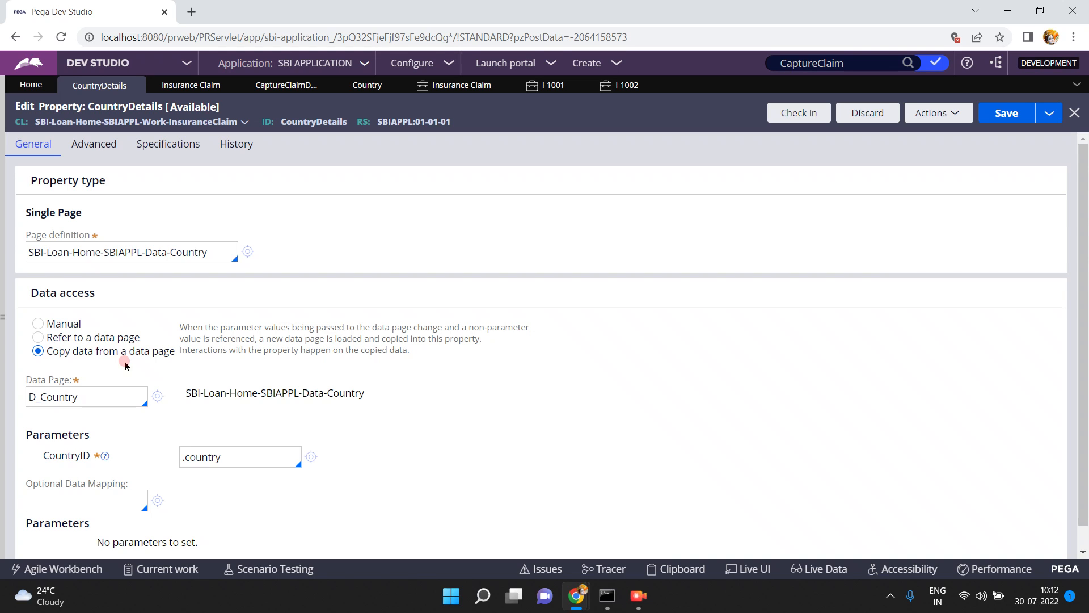
double_click(85, 395)
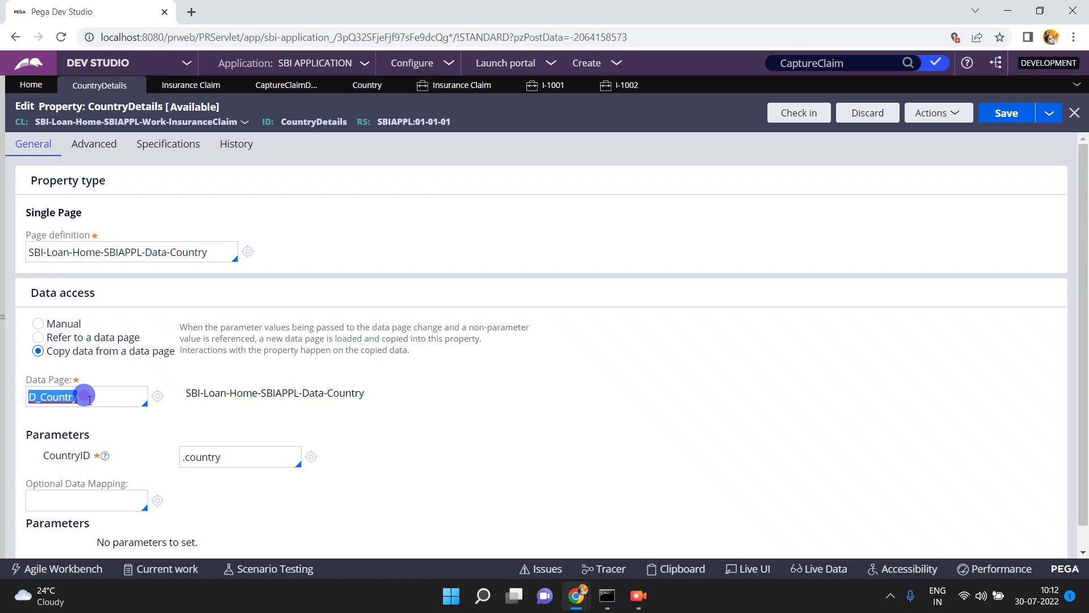
click(640, 597)
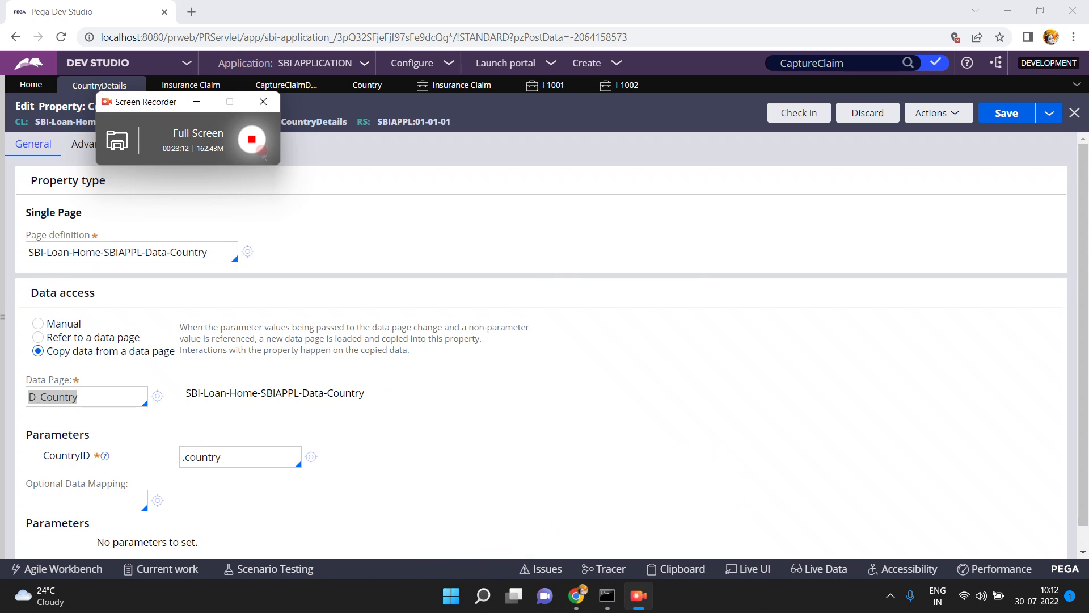